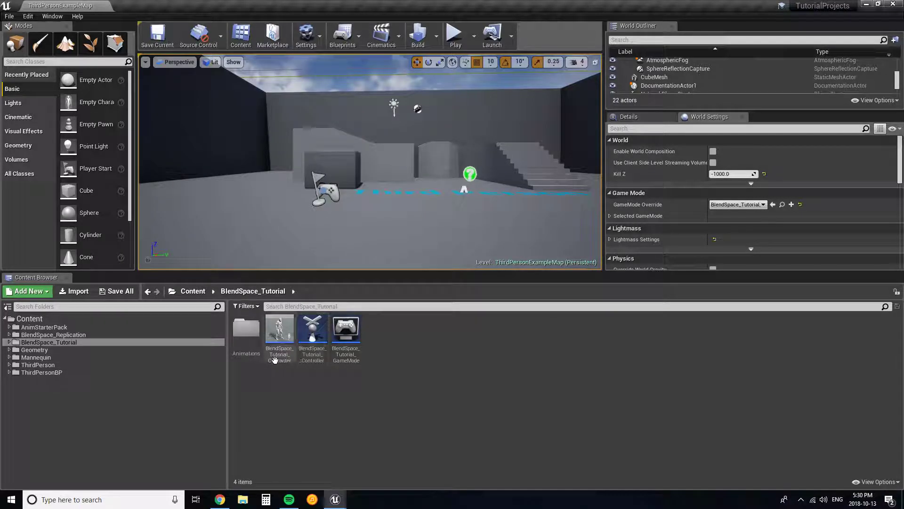
# Open the Animations folder inside BlendSpace_Tutorial and select all of its animation sequences to review them
pyautogui.doubleClick(247, 330)
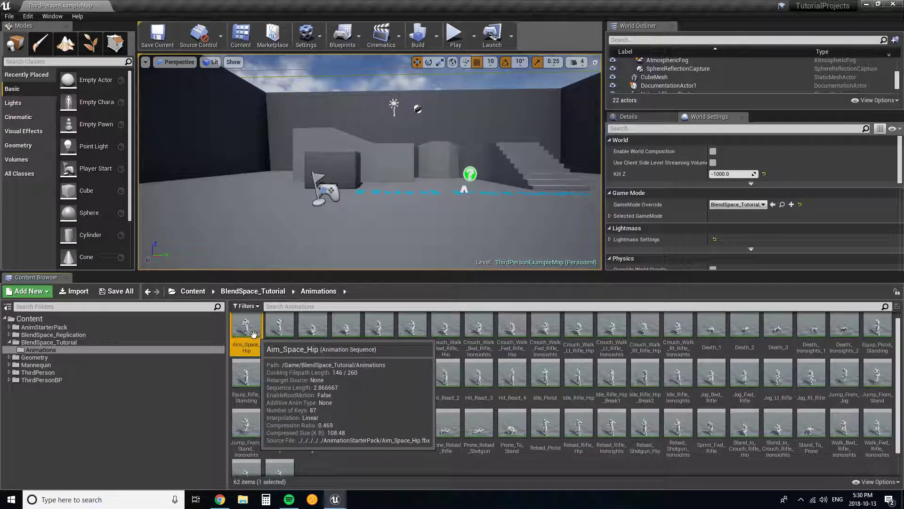
pyautogui.hotkey('ctrl', 'a')
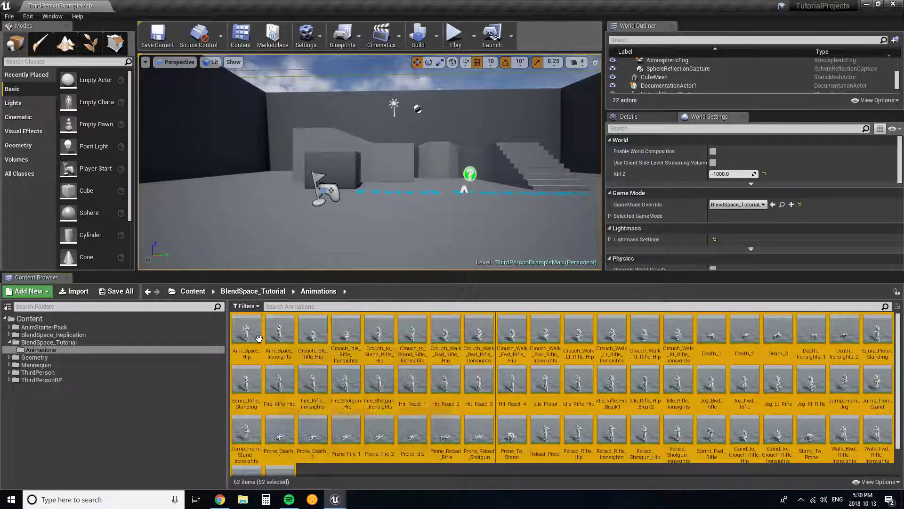
pyautogui.click(246, 332)
pyautogui.scroll(-1, 281, 358)
pyautogui.keyDown('shift'); pyautogui.click(279, 442); pyautogui.keyUp('shift')
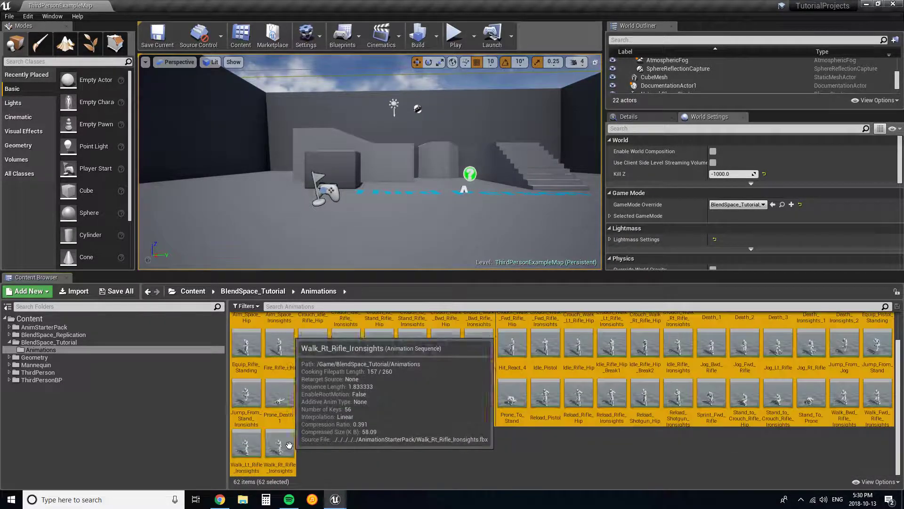
# Look over the blueprints in the BlendSpace_Tutorial folder and inspect the default classes of BlendSpace_Tutorial_GameMode
pyautogui.click(70, 343)
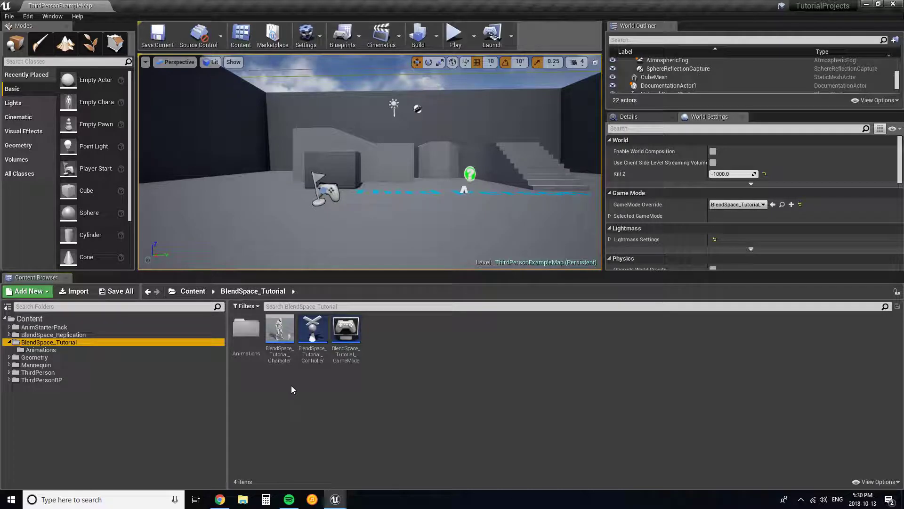
pyautogui.click(284, 338)
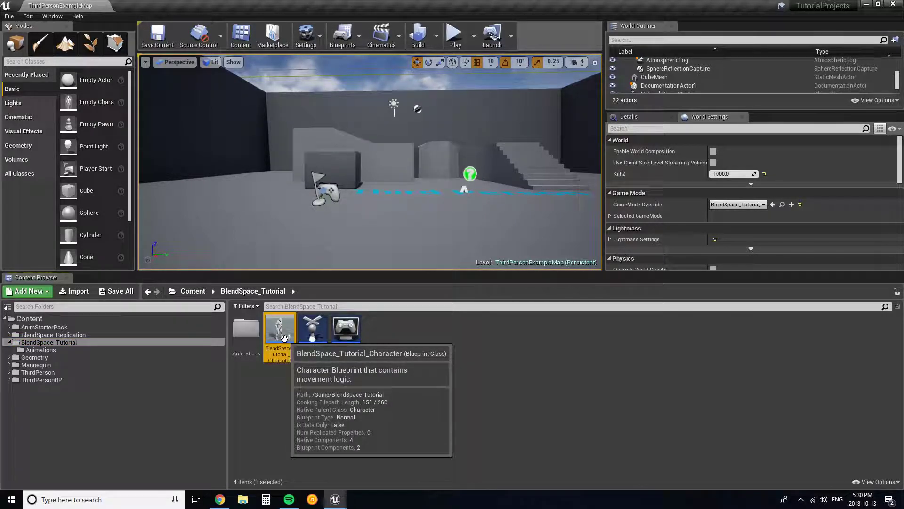
pyautogui.click(312, 339)
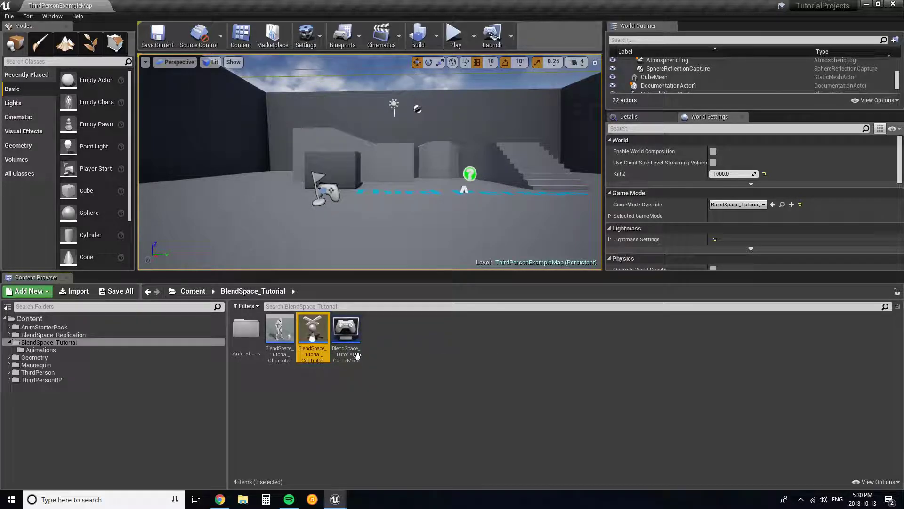
pyautogui.click(347, 330)
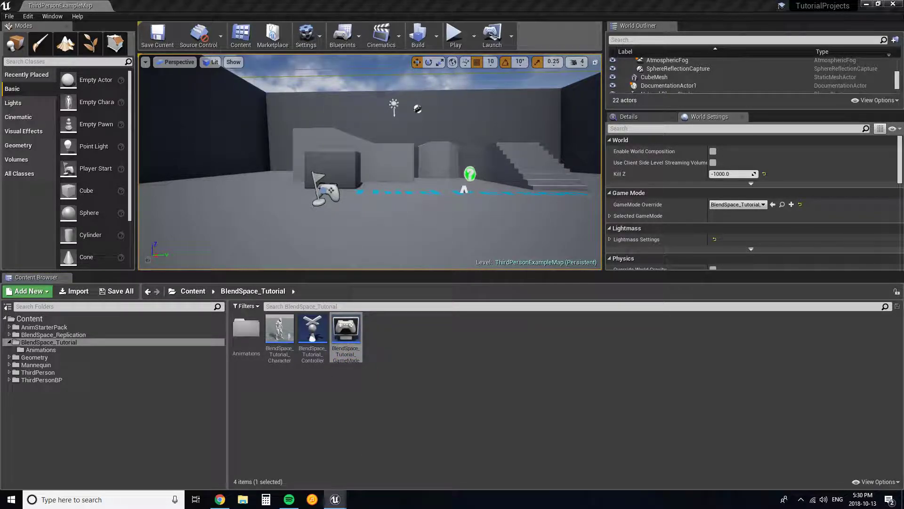
pyautogui.doubleClick(346, 330)
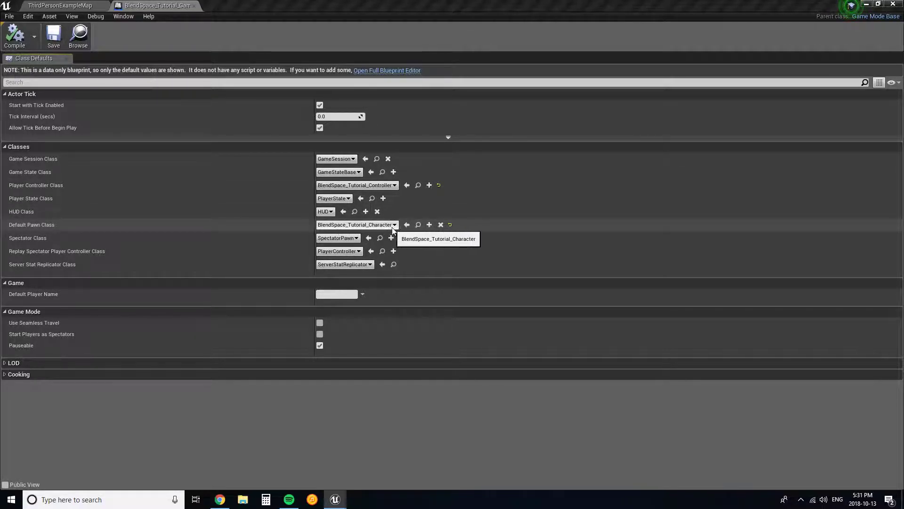
pyautogui.click(194, 6)
pyautogui.click(422, 368)
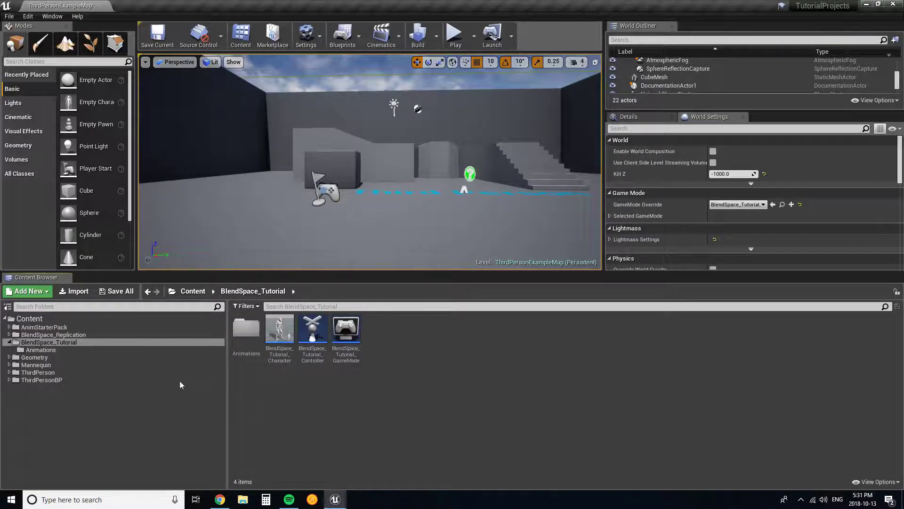
# Copy ThirdPerson_AnimBP from the Mannequin Animations folder into the BlendSpace_Tutorial folder
pyautogui.click(48, 373)
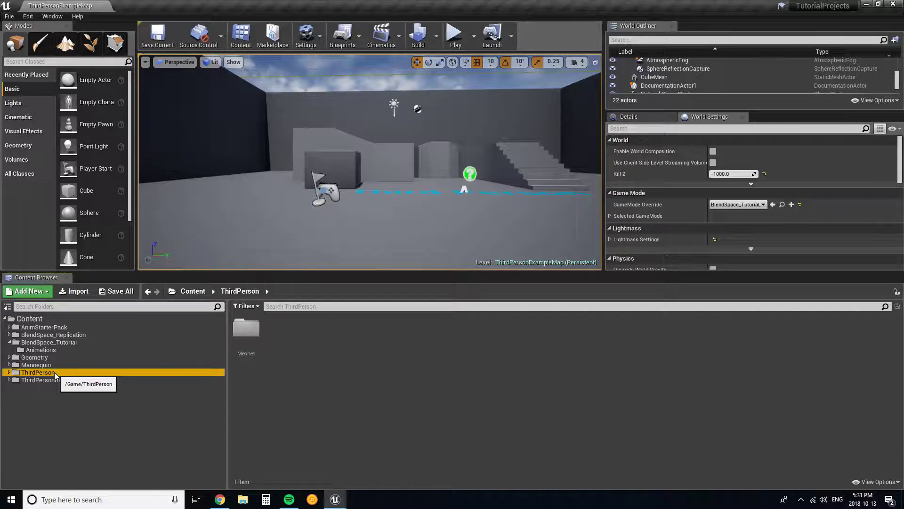
pyautogui.click(111, 379)
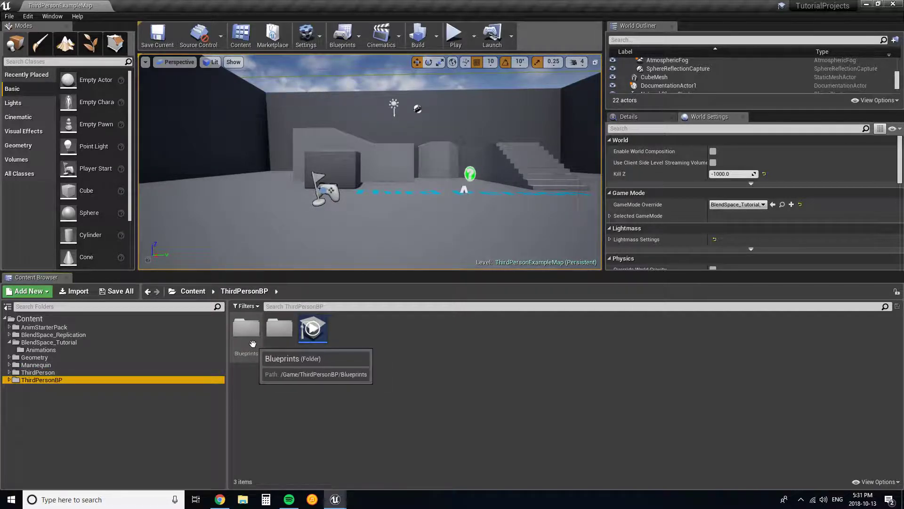
pyautogui.doubleClick(247, 329)
pyautogui.click(94, 372)
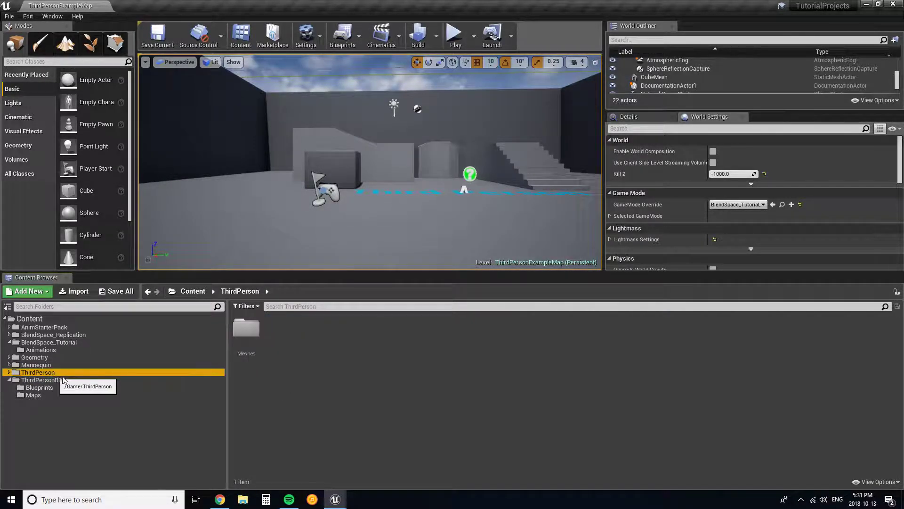
pyautogui.click(38, 365)
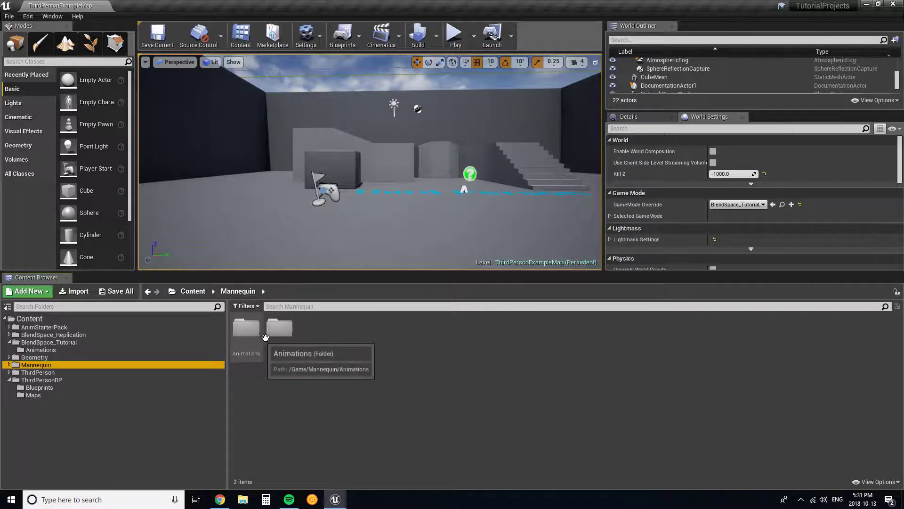
pyautogui.doubleClick(246, 328)
pyautogui.rightClick(243, 339)
pyautogui.click(247, 352)
pyautogui.moveTo(247, 351); pyautogui.dragTo(47, 343)
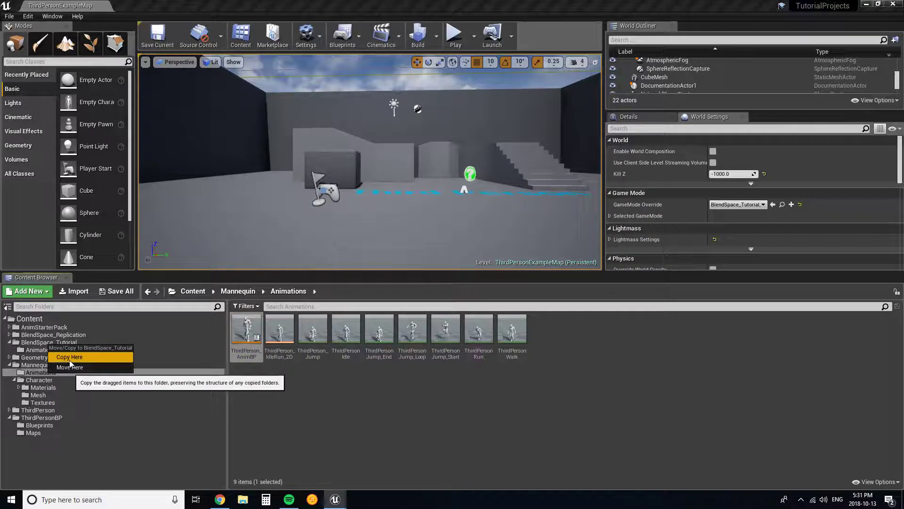
pyautogui.click(64, 354)
# Rename the copied ThirdPerson_AnimBP in the BlendSpace_Tutorial folder as Blendspace_Tutorial_AnimBP
pyautogui.click(55, 344)
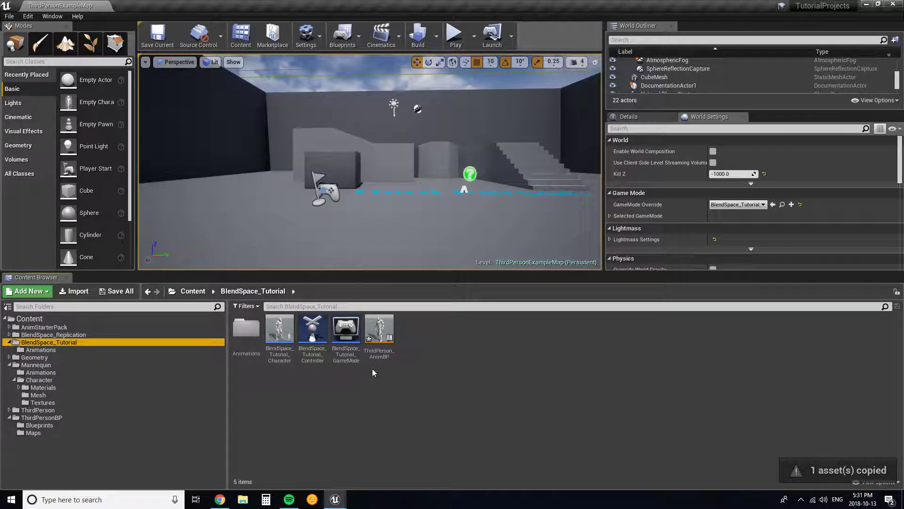
pyautogui.click(379, 351)
pyautogui.press('F2')
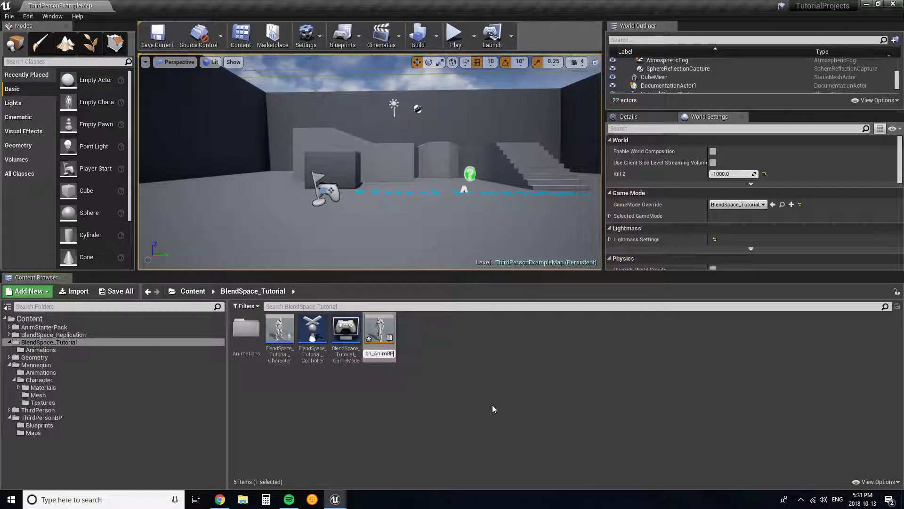
pyautogui.press('BackSpace')
pyautogui.press('BackSpace')
pyautogui.press('BackSpace')
pyautogui.press('BackSpace')
pyautogui.press('BackSpace')
pyautogui.press('BackSpace')
pyautogui.press('BackSpace')
pyautogui.press('BackSpace')
pyautogui.press('BackSpace')
pyautogui.press('BackSpace')
pyautogui.press('BackSpace')
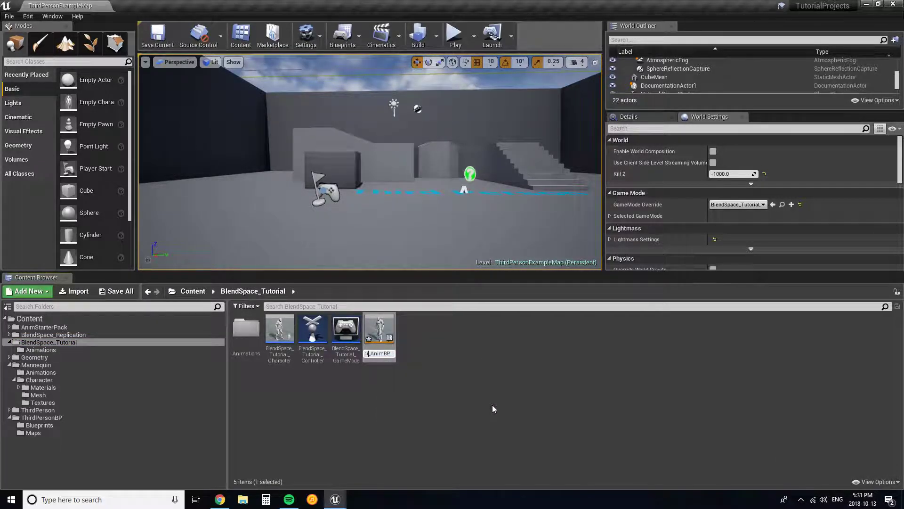
pyautogui.write('Blendspa')
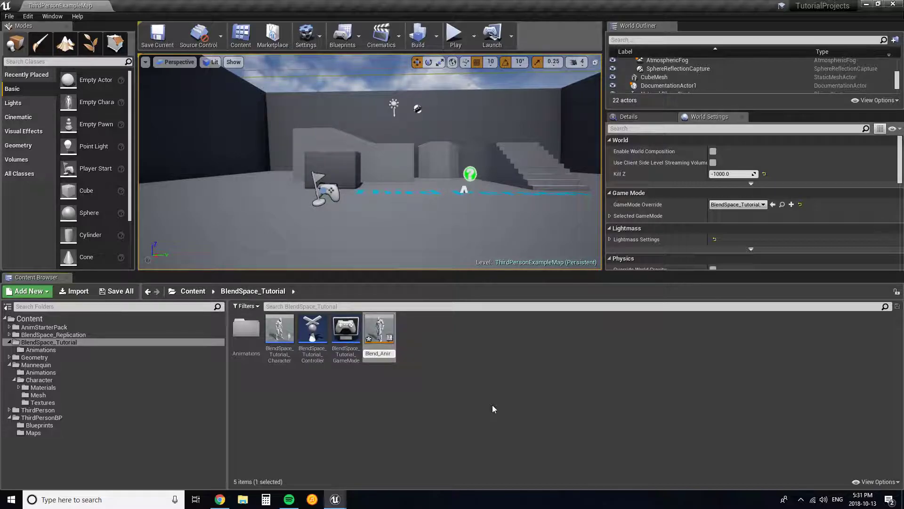
pyautogui.write('ce_')
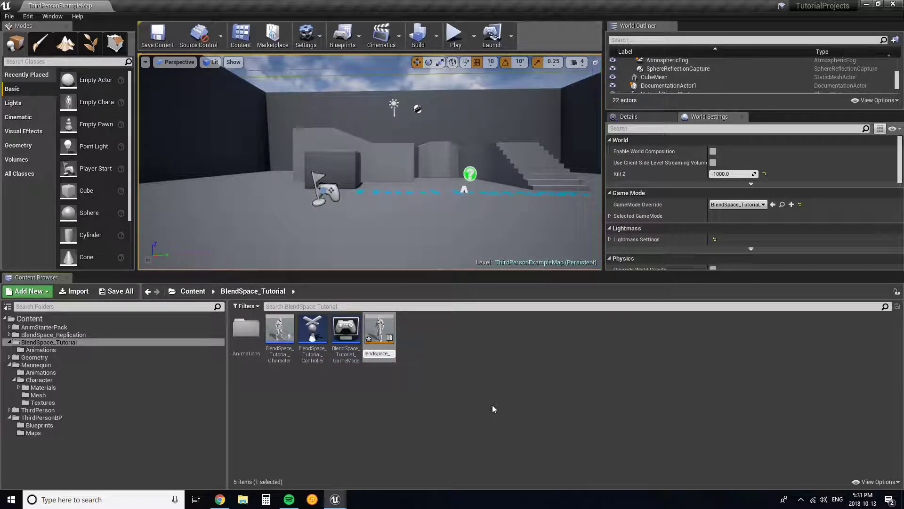
pyautogui.write('Tur')
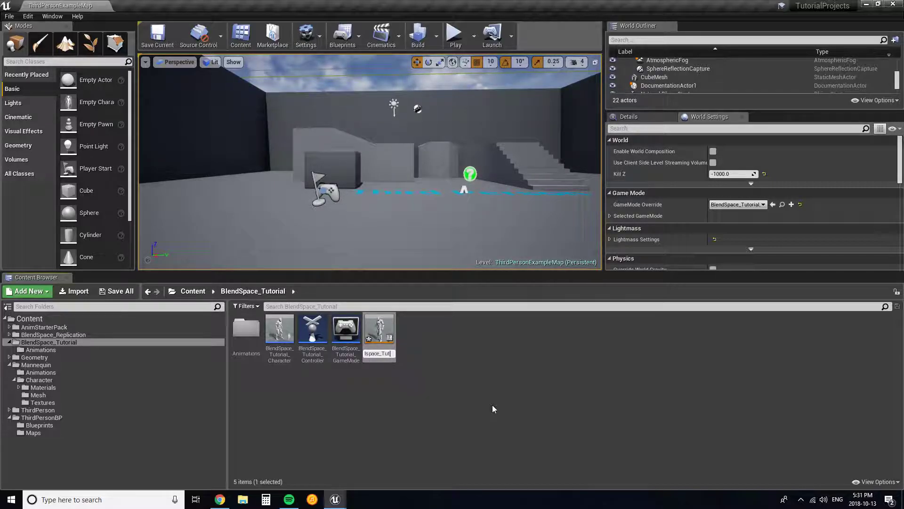
pyautogui.write('or')
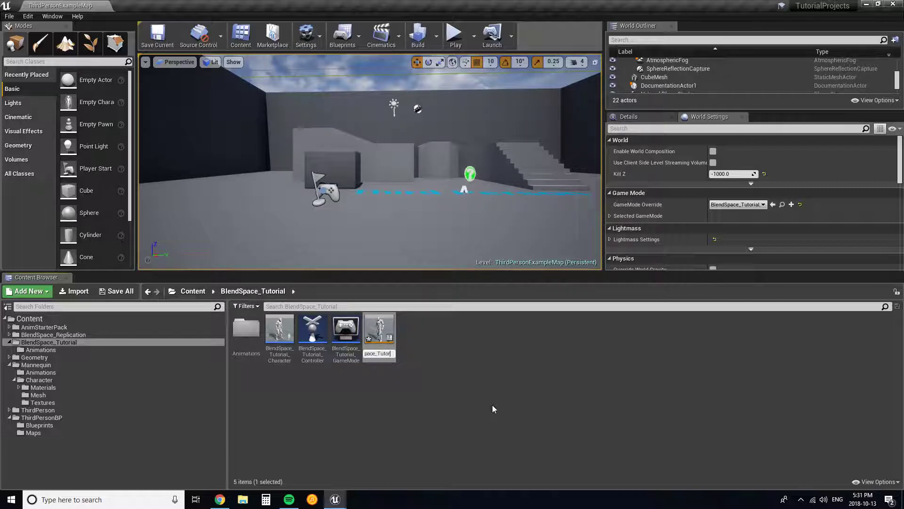
pyautogui.write('ial_AnimBP')
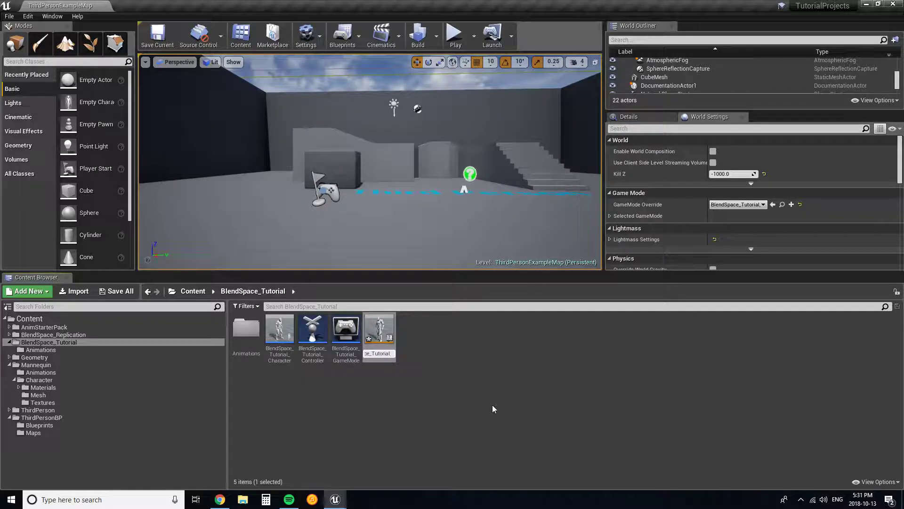
pyautogui.press('Return')
pyautogui.click(304, 374)
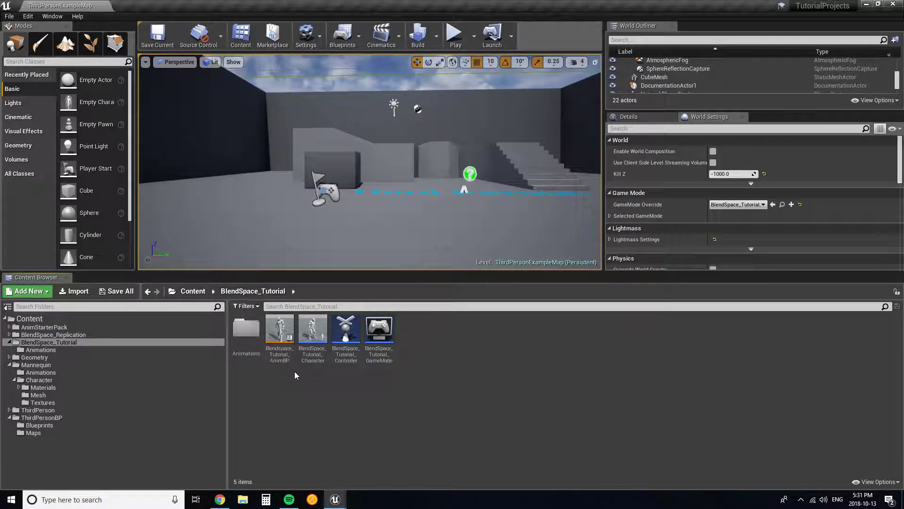
# Set the Anim Class of the Mesh in BlendSpace_Tutorial_Character to Blendspace_Tutorial_AnimBP, then compile and close the blueprint
pyautogui.doubleClick(313, 348)
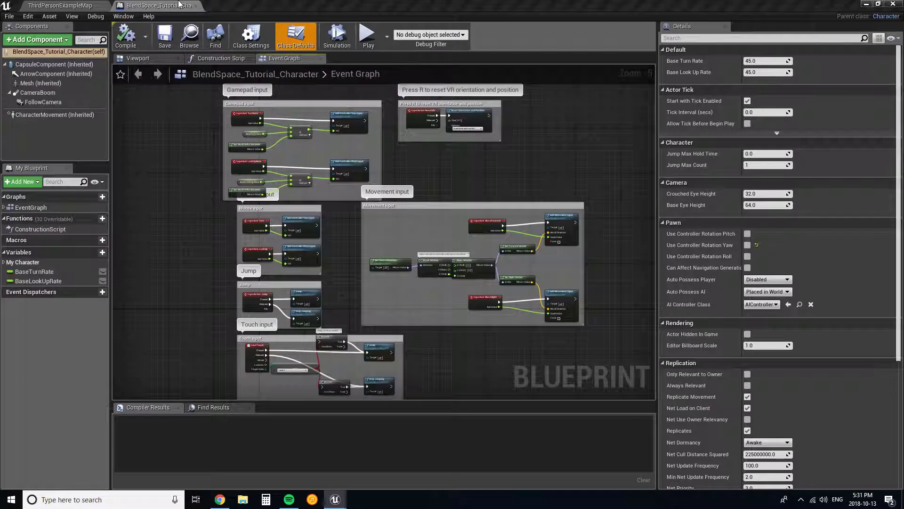
pyautogui.click(37, 83)
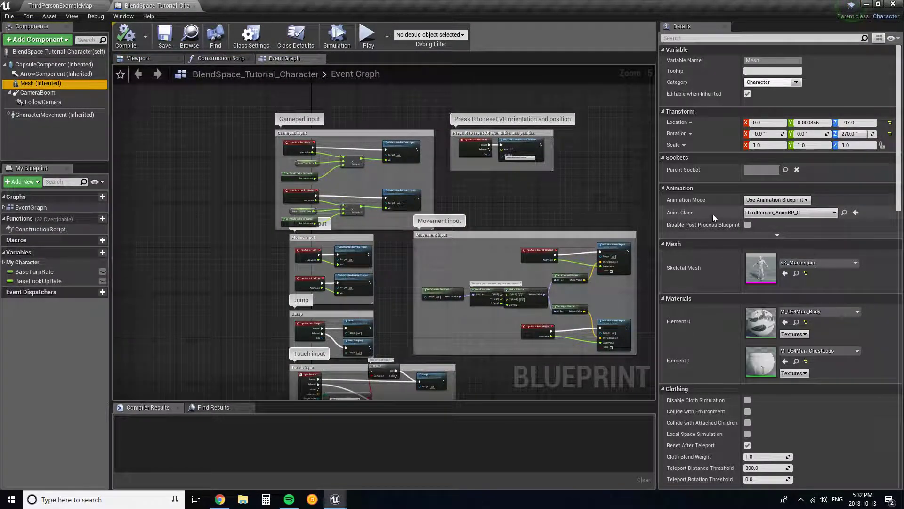
pyautogui.click(775, 214)
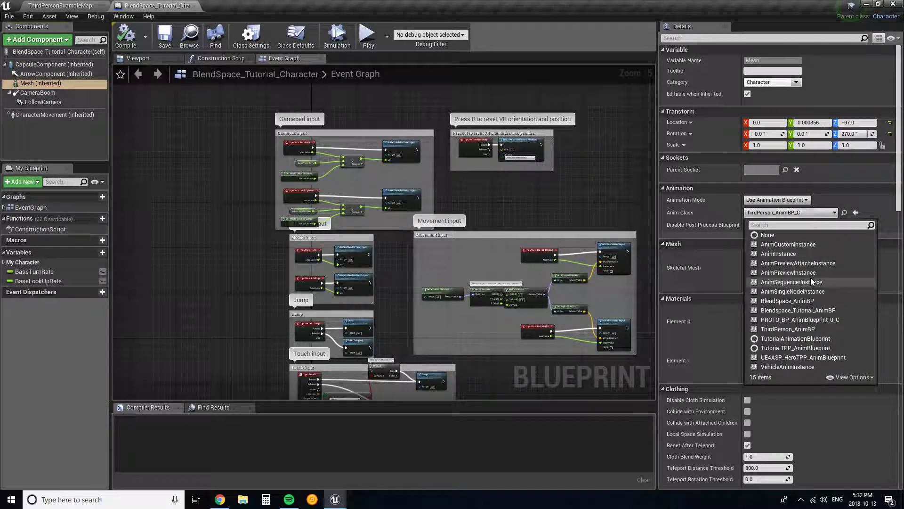
pyautogui.click(821, 310)
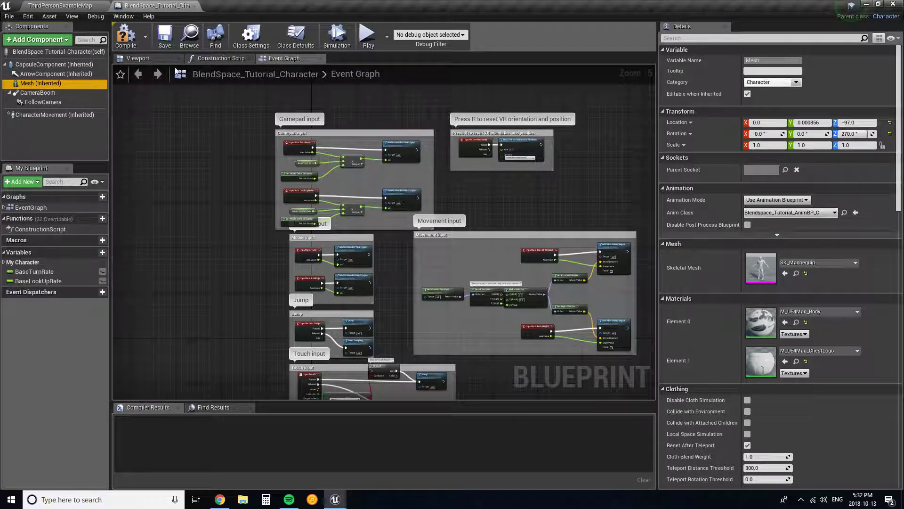
pyautogui.click(128, 39)
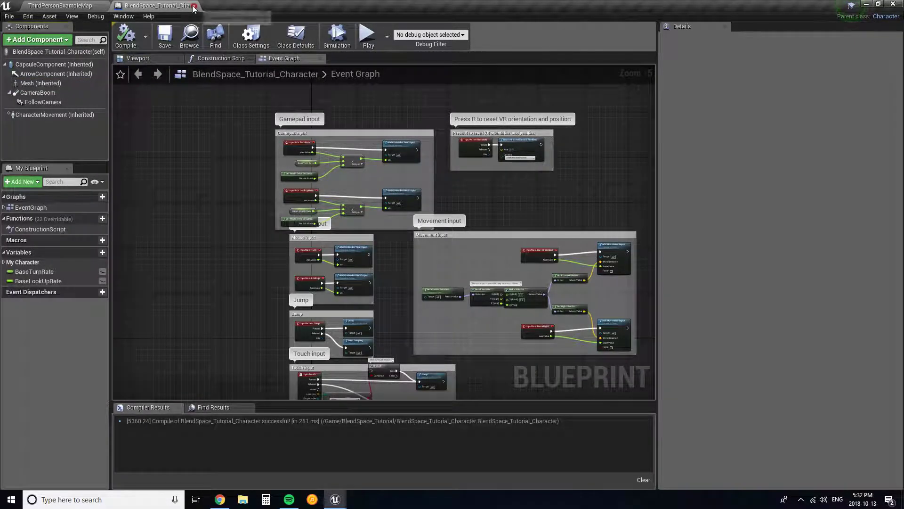
pyautogui.click(198, 5)
pyautogui.click(414, 440)
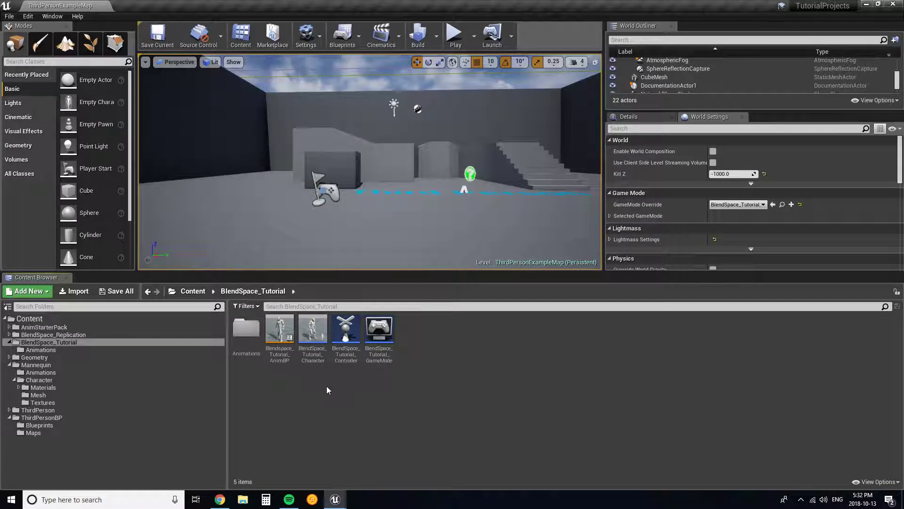
# Create a Blend Space for UE4_Mannequin_Skeleton in the BlendSpace_Tutorial folder and name it BS_Run
pyautogui.rightClick(414, 379)
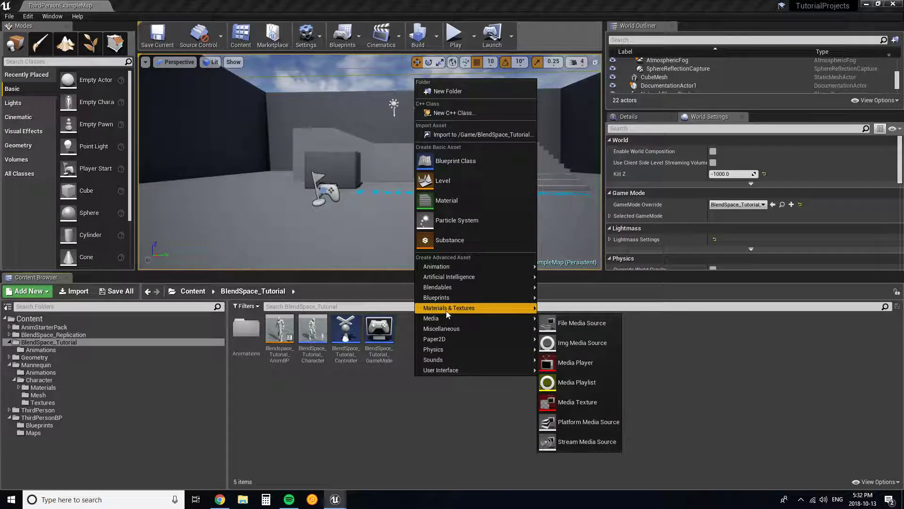
pyautogui.moveTo(450, 307)
pyautogui.moveTo(449, 266)
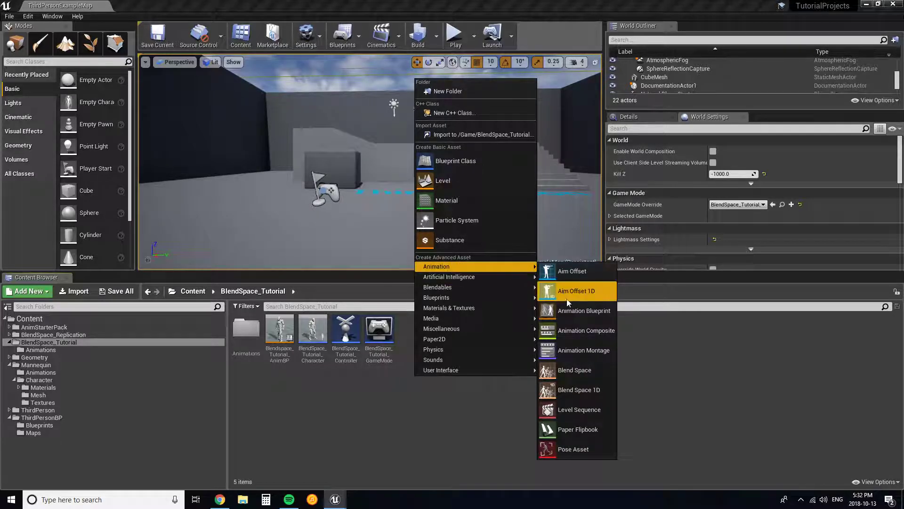
pyautogui.click(580, 370)
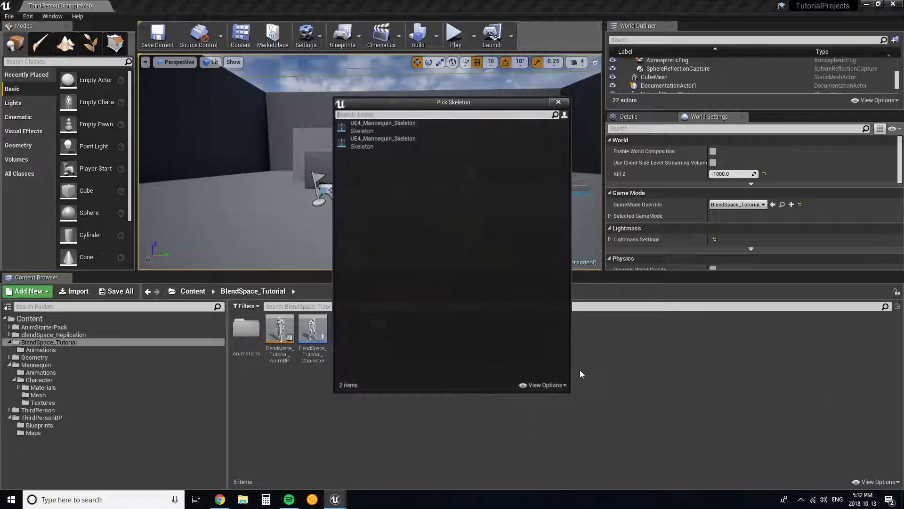
pyautogui.click(383, 126)
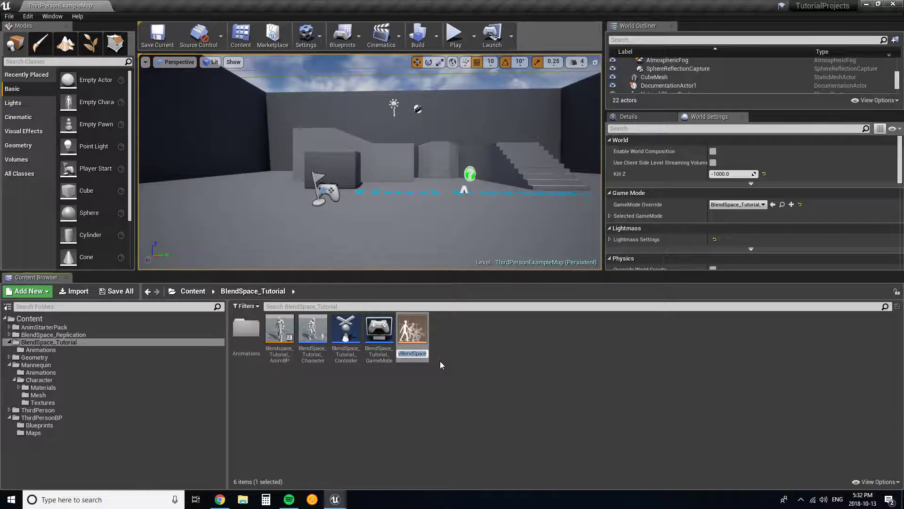
pyautogui.write('BS_')
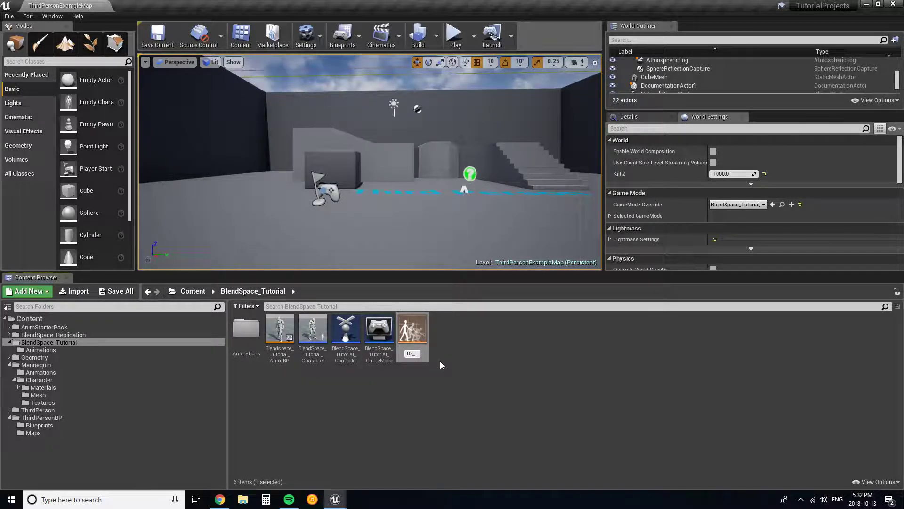
pyautogui.write('Run')
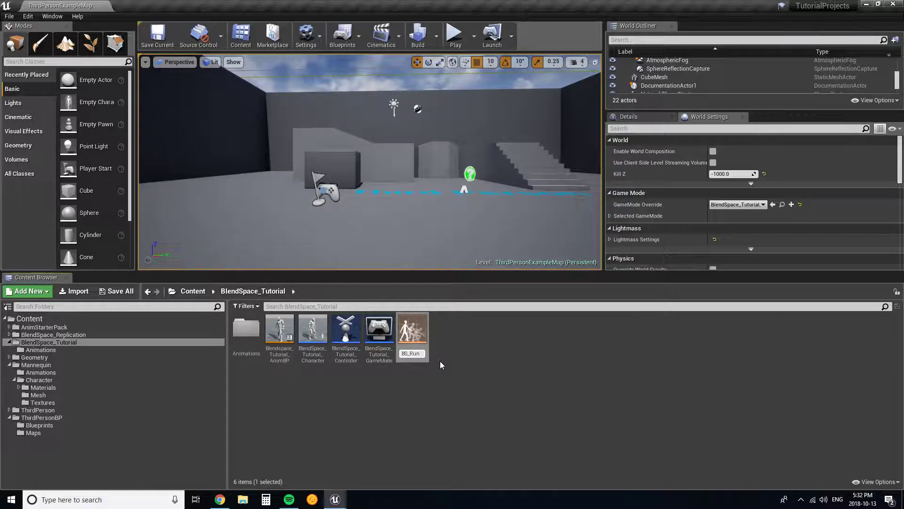
pyautogui.press('Return')
pyautogui.click(459, 343)
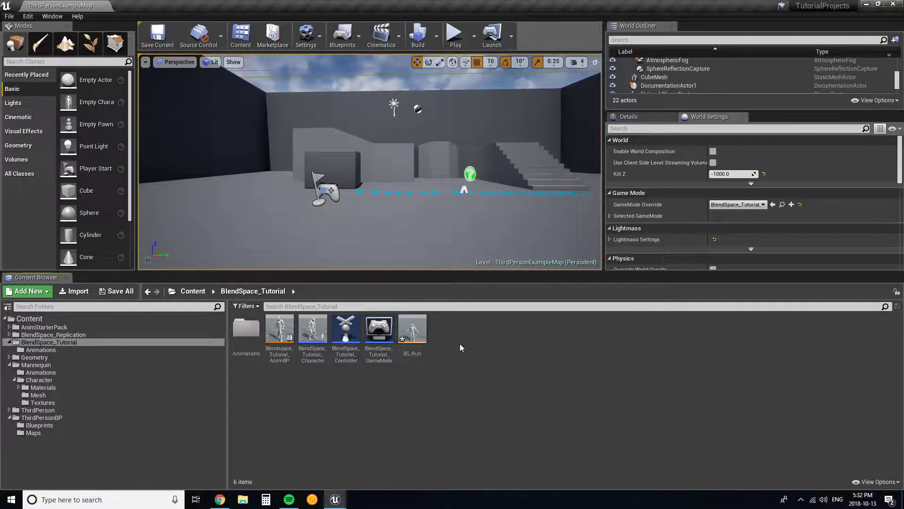
# Open the BS_Run blend space and dock its editor beside the ThirdPersonExampleMap tab
pyautogui.click(424, 339)
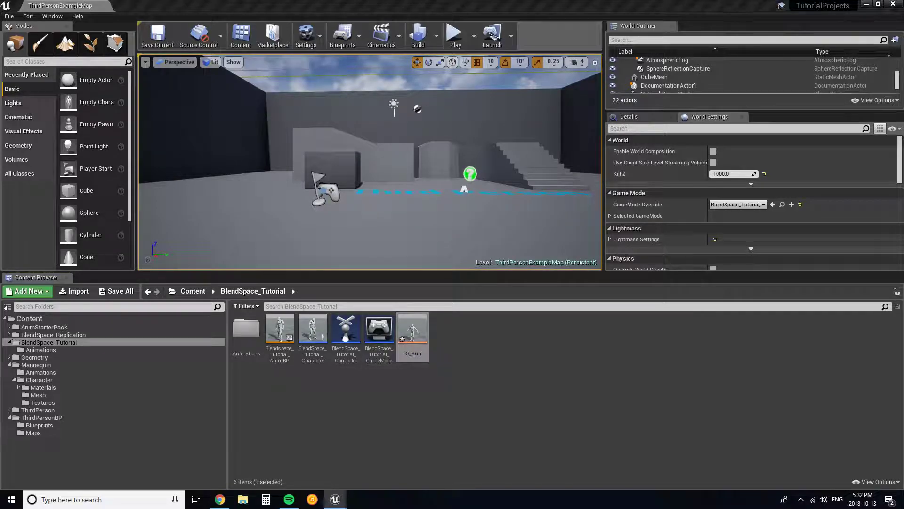
pyautogui.moveTo(0, 76); pyautogui.dragTo(147, 4)
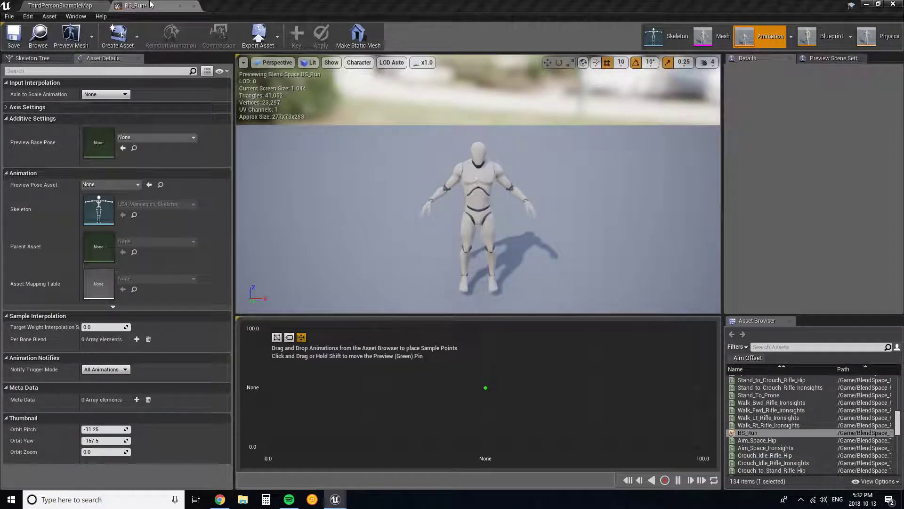
pyautogui.moveTo(498, 263); pyautogui.dragTo(418, 263)
pyautogui.moveTo(499, 263)
pyautogui.mouseDown(button='right')
pyautogui.moveTo(617, 232)
pyautogui.moveTo(572, 268)
pyautogui.moveTo(571, 305)
pyautogui.moveTo(501, 248)
pyautogui.mouseUp(button='right')
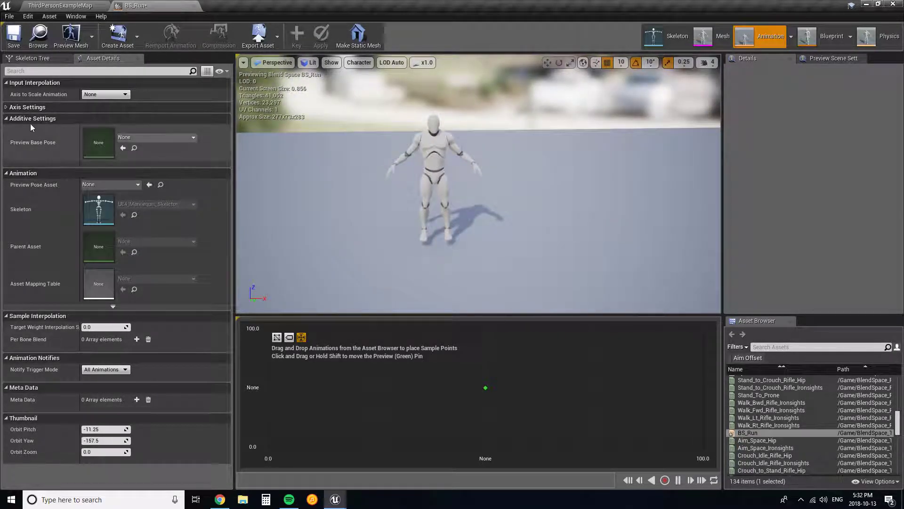
# Name the horizontal axis of BS_Run Direction, with a minimum value of -180 and a maximum value of 180
pyautogui.click(4, 108)
pyautogui.click(6, 118)
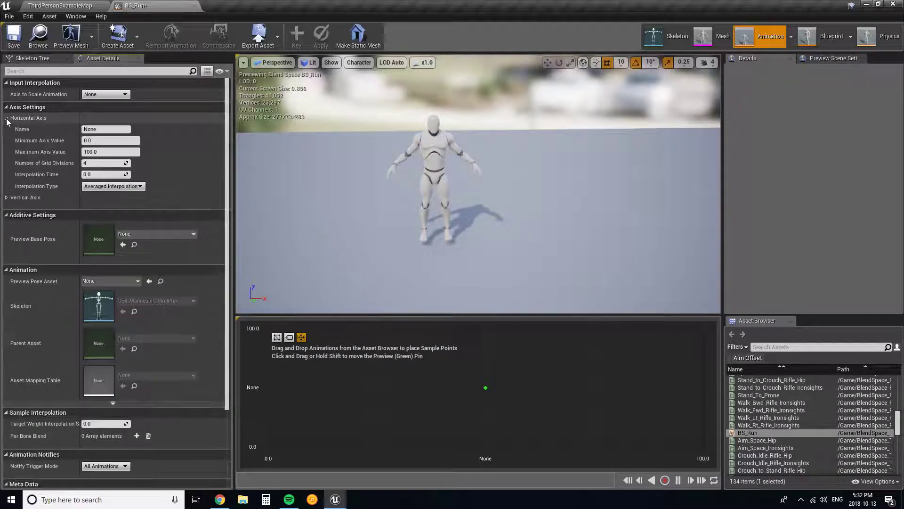
pyautogui.click(6, 198)
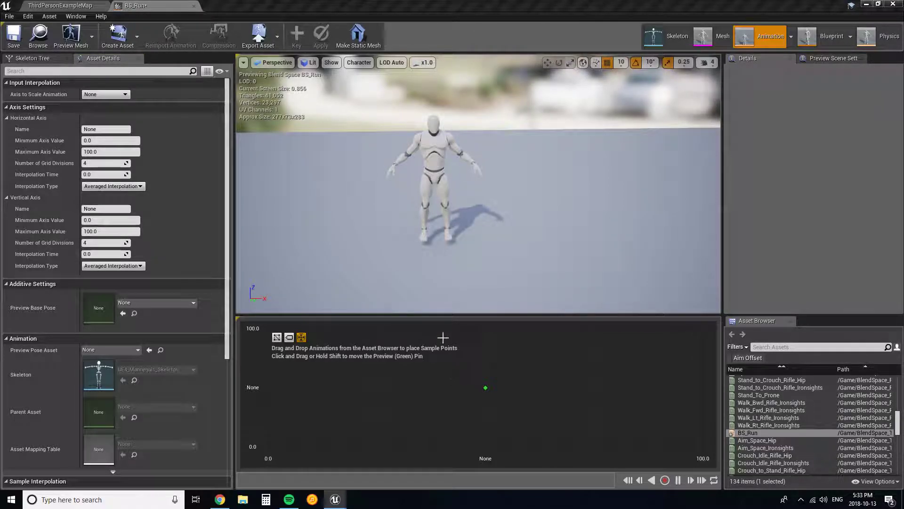
pyautogui.click(105, 130)
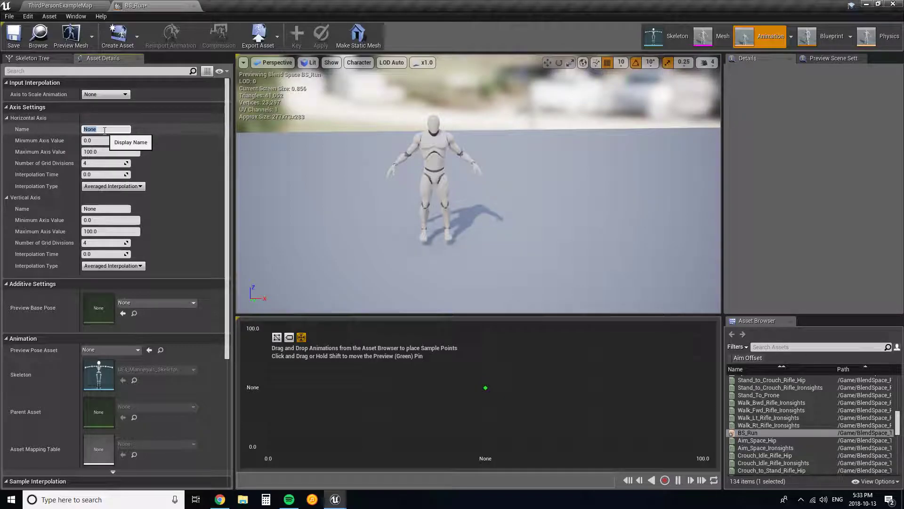
pyautogui.write('Direction')
pyautogui.click(108, 141)
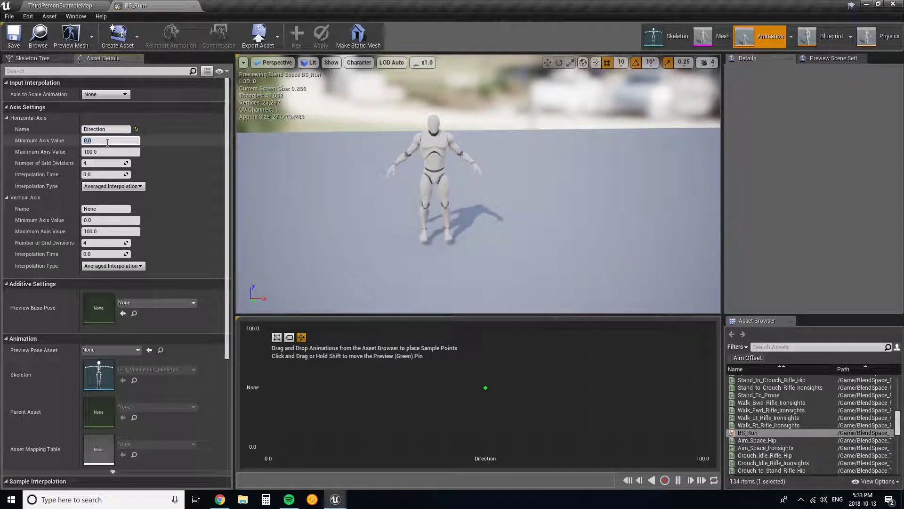
pyautogui.write('-18')
pyautogui.click(117, 152)
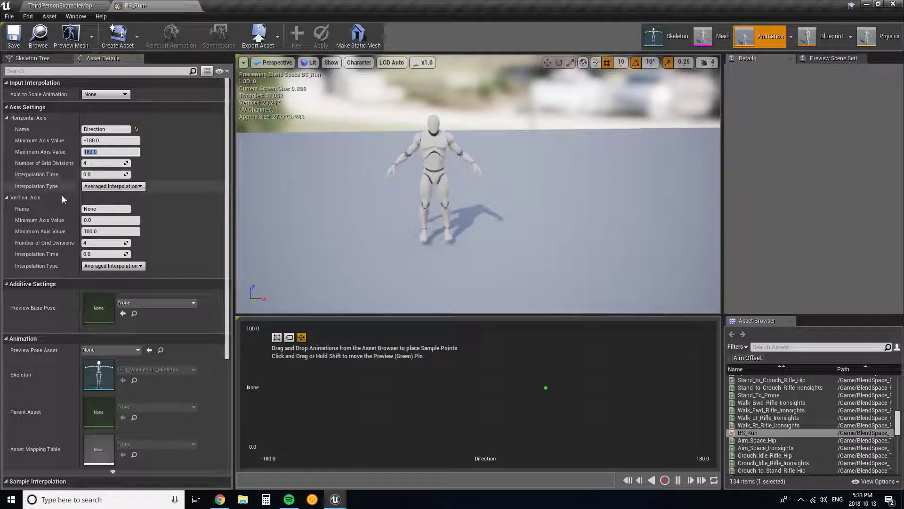
# Name the vertical axis of BS_Run Speed and set its maximum value to 270, then collapse both axis settings
pyautogui.click(108, 210)
pyautogui.write('Speed')
pyautogui.press('Return')
pyautogui.click(105, 232)
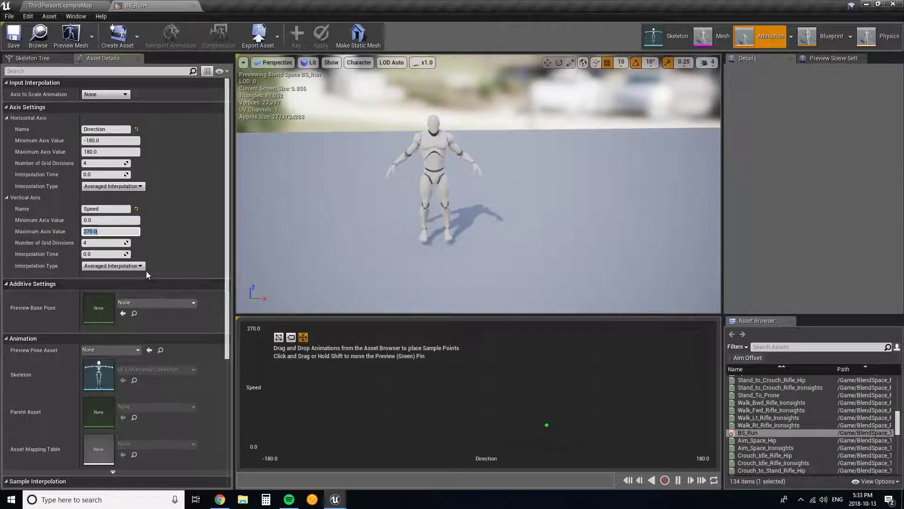
pyautogui.click(8, 119)
pyautogui.click(8, 129)
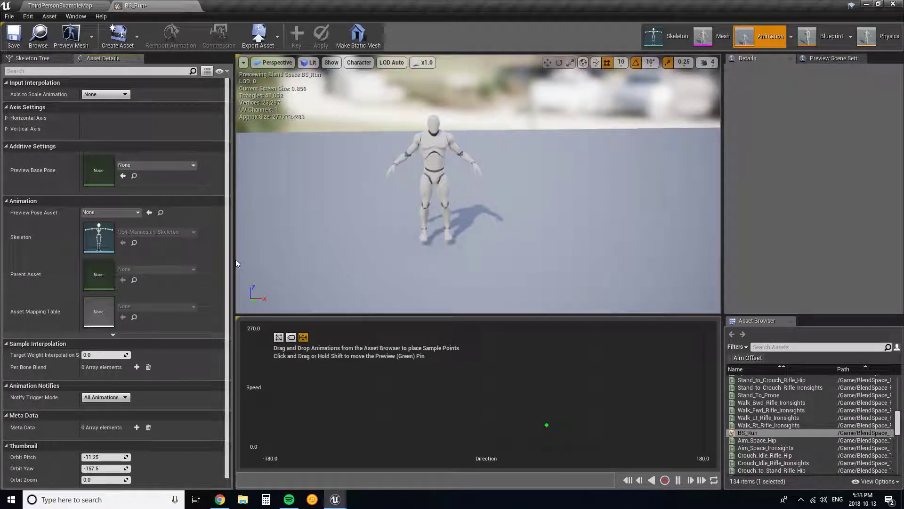
# Place Jog_Fwd_Rifle samples at Direction 0 for Speed 270 and Speed 0, and move the preview pin to the upper sample
pyautogui.moveTo(234, 259); pyautogui.dragTo(177, 259)
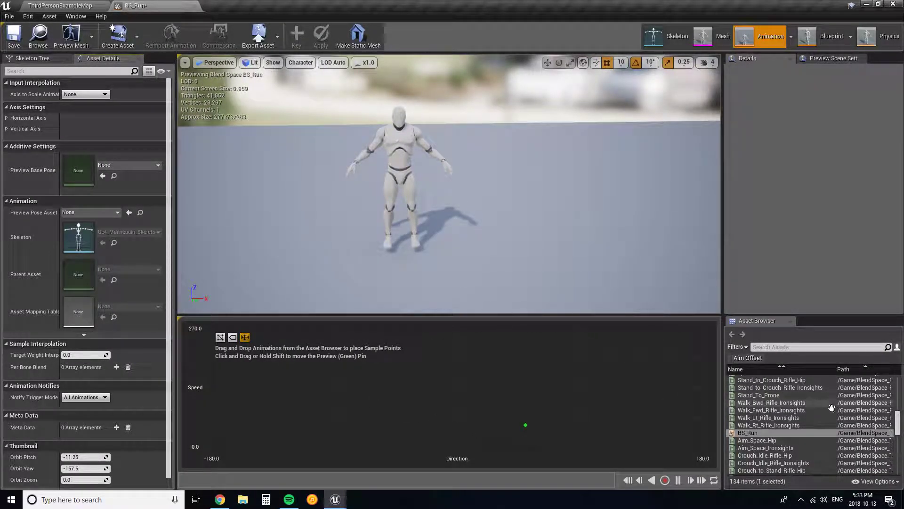
pyautogui.scroll(-4, 820, 432)
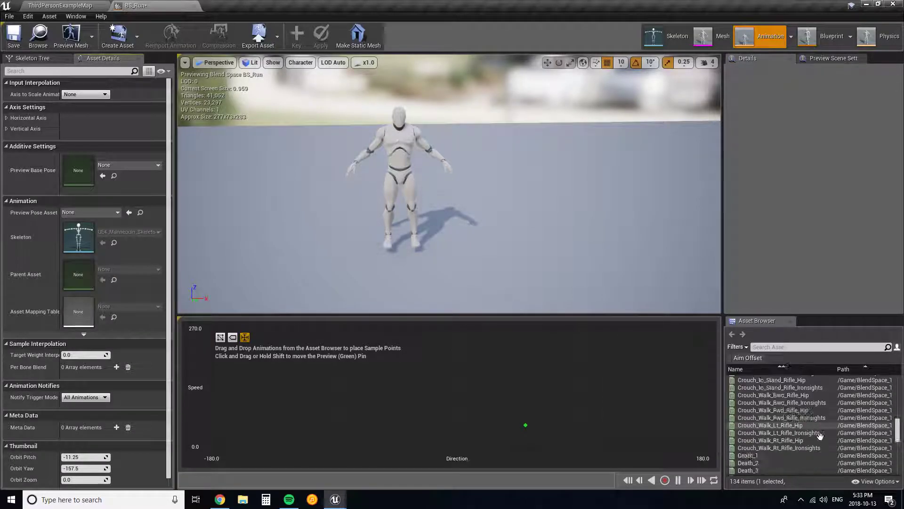
pyautogui.scroll(-2, 823, 433)
pyautogui.scroll(-2, 824, 436)
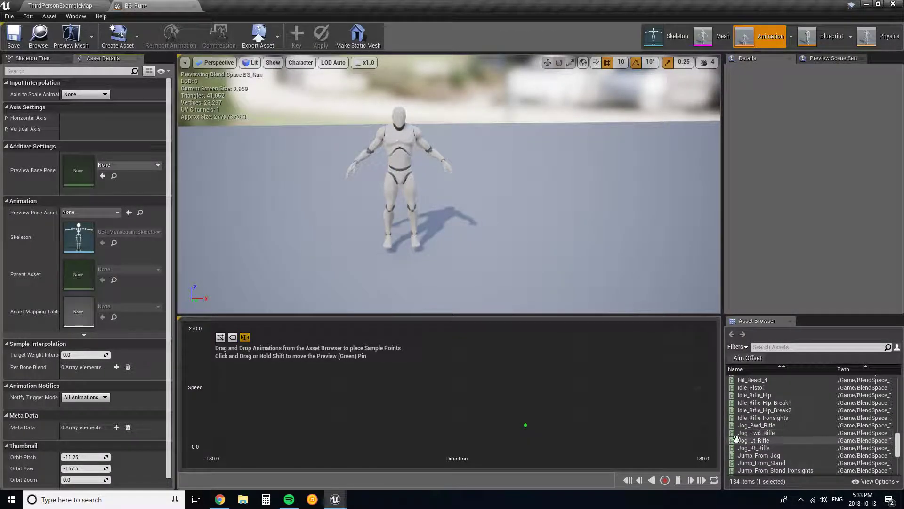
pyautogui.moveTo(764, 433); pyautogui.dragTo(458, 328)
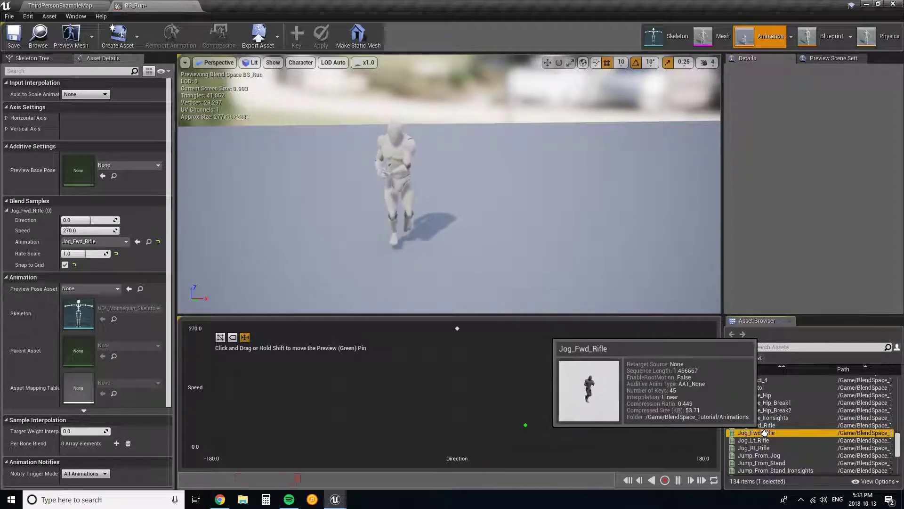
pyautogui.moveTo(758, 432); pyautogui.dragTo(457, 446)
pyautogui.moveTo(529, 424); pyautogui.dragTo(460, 330)
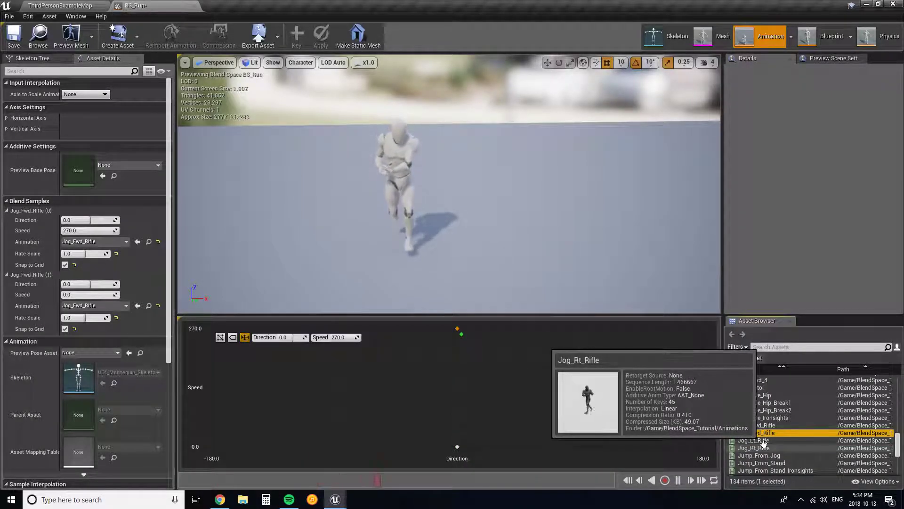
# Place Jog_Bwd_Rifle samples in all four corners of the grid, at Direction -180 and 180 for Speed 270 and 0
pyautogui.moveTo(756, 425); pyautogui.dragTo(213, 329)
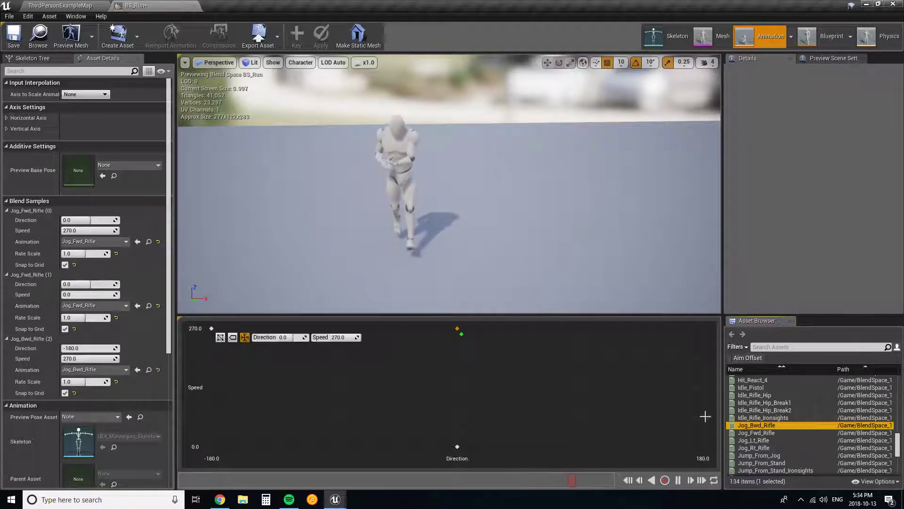
pyautogui.moveTo(756, 425); pyautogui.dragTo(212, 444)
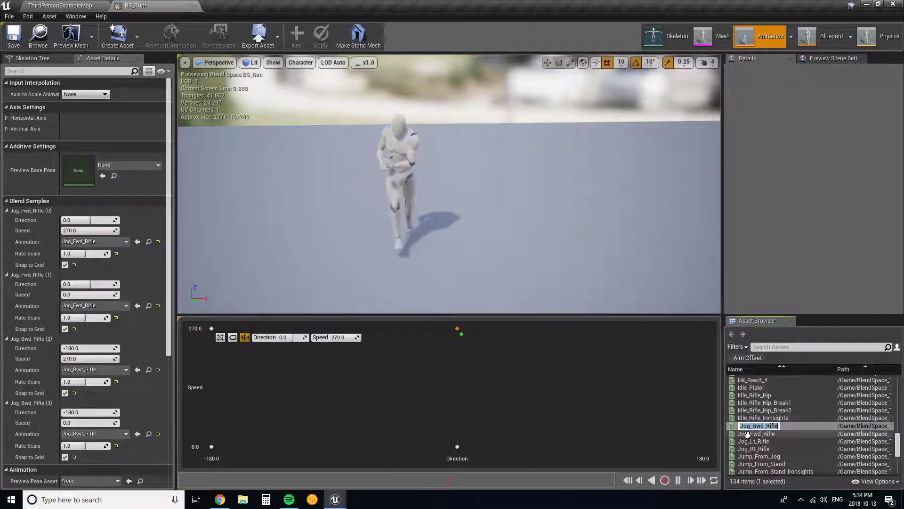
pyautogui.moveTo(756, 426); pyautogui.dragTo(704, 332)
pyautogui.moveTo(755, 426); pyautogui.dragTo(703, 446)
# Place Jog_Lt_Rifle samples midway between Direction -180 and 0, at Speed 270 and Speed 0
pyautogui.click(773, 446)
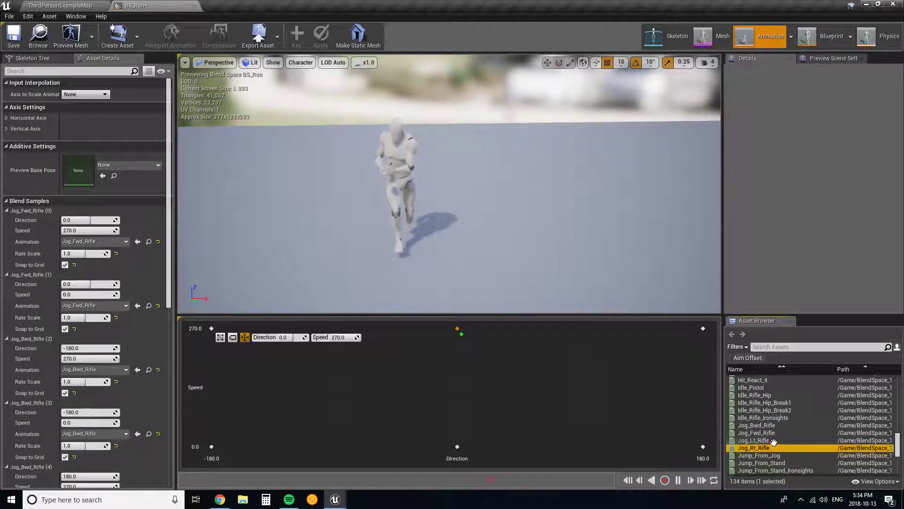
pyautogui.click(760, 440)
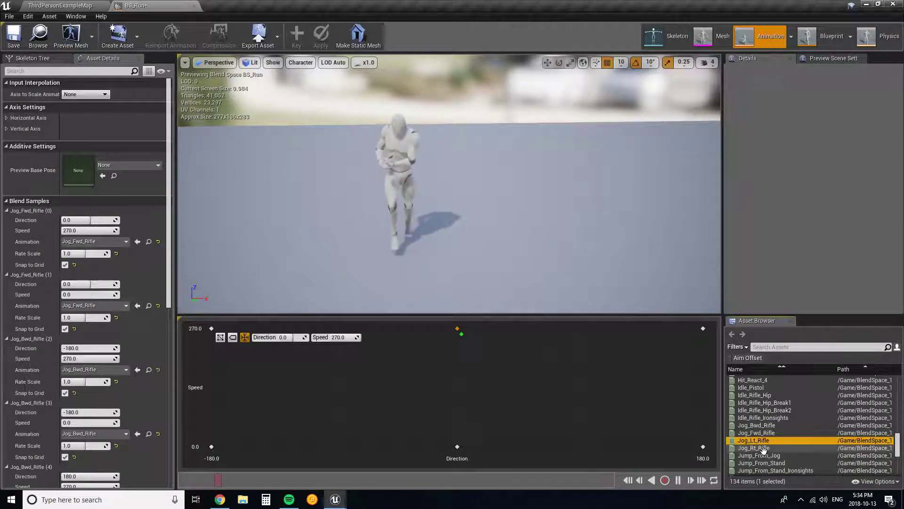
pyautogui.moveTo(760, 441); pyautogui.dragTo(336, 330)
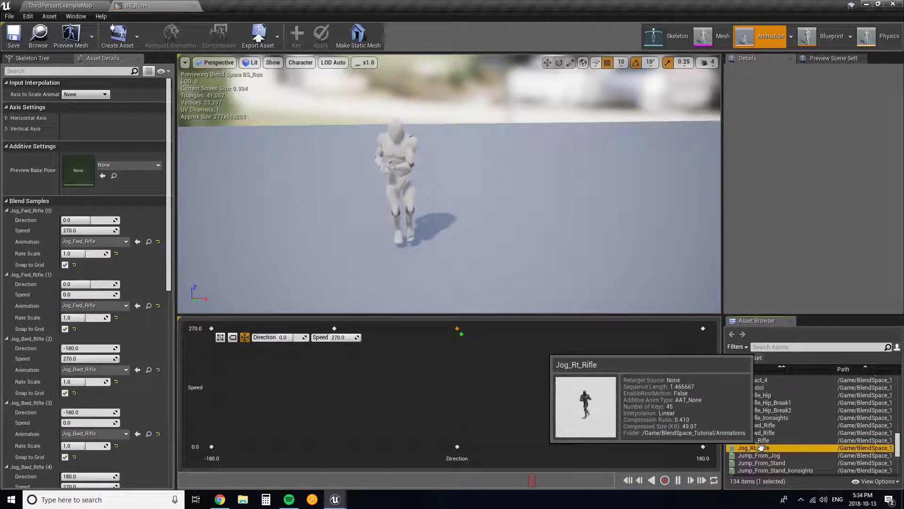
pyautogui.moveTo(756, 441); pyautogui.dragTo(335, 446)
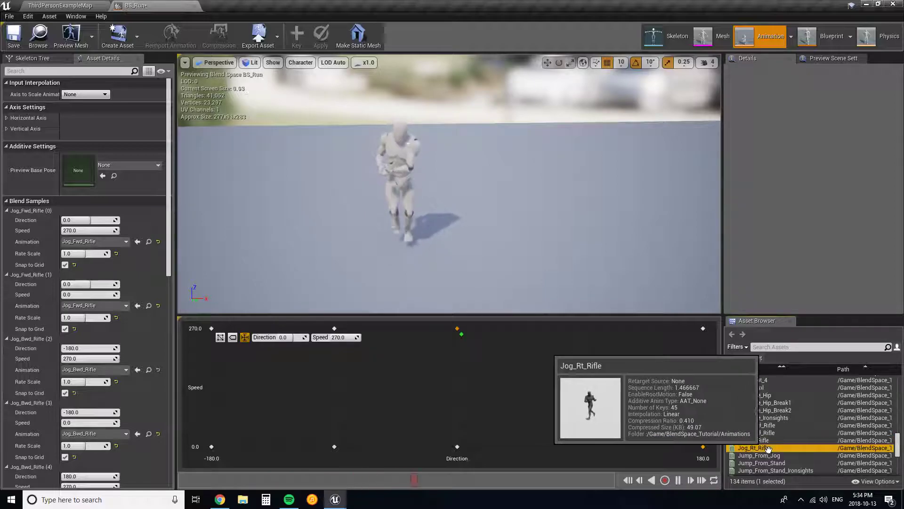
# Place Jog_Rt_Rifle samples midway between Direction 0 and 180 at Speed 270 and 0, and save the blend space
pyautogui.moveTo(754, 448); pyautogui.dragTo(581, 329)
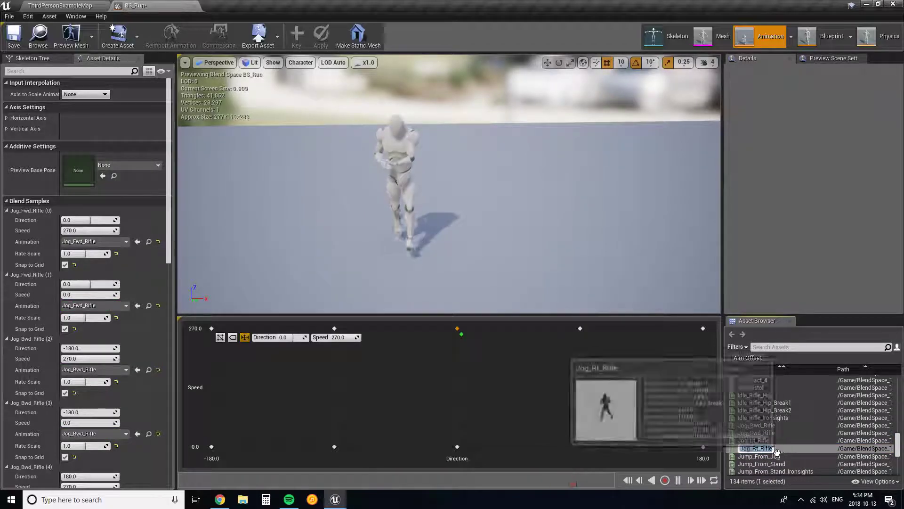
pyautogui.moveTo(682, 424); pyautogui.dragTo(578, 439)
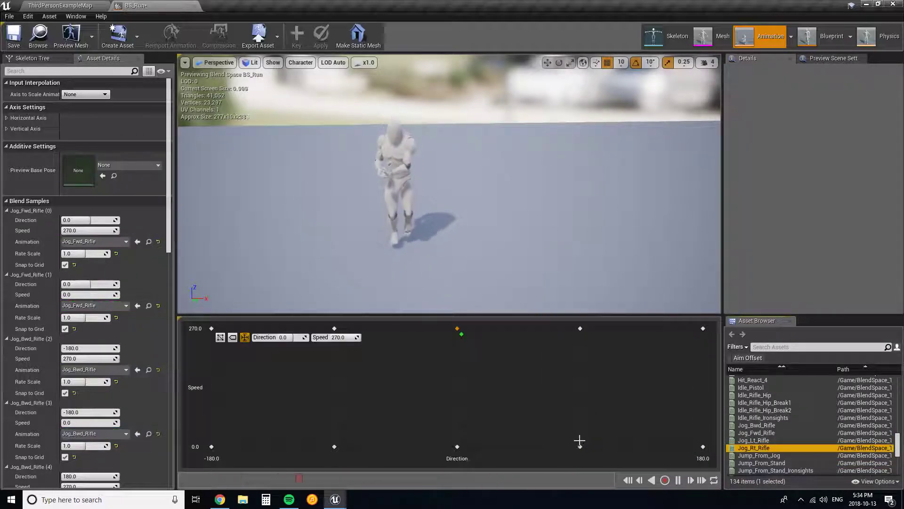
pyautogui.click(16, 42)
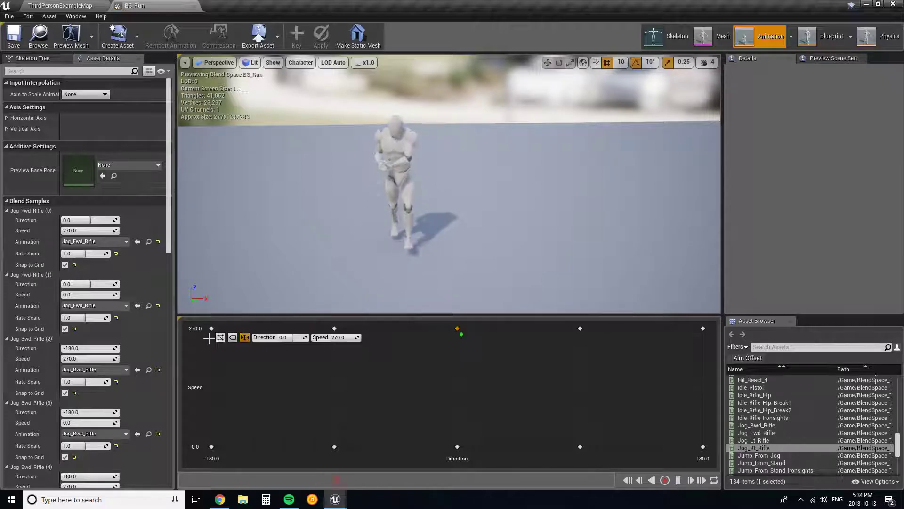
# Select the sample at Direction -180, Speed 270 and review the Blend Samples' direction, speed, animation and rate scale settings
pyautogui.moveTo(209, 329); pyautogui.dragTo(211, 329)
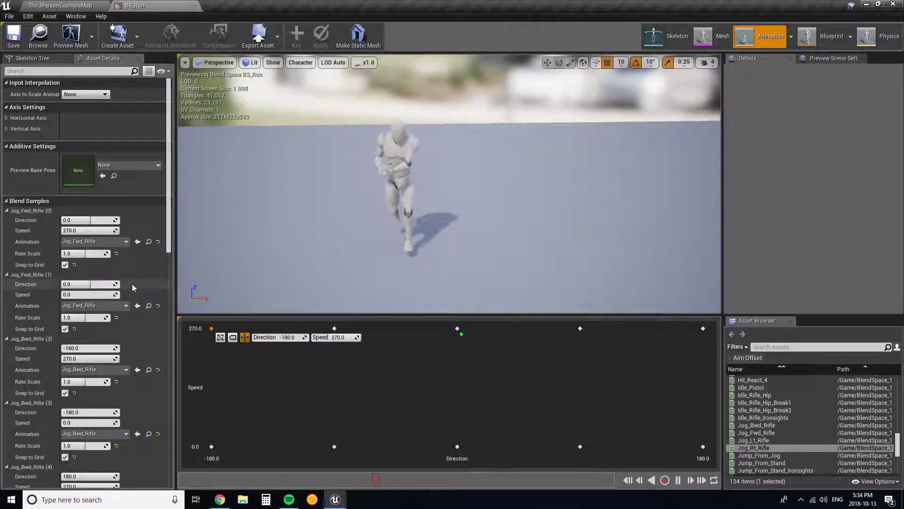
pyautogui.scroll(-2, 97, 230)
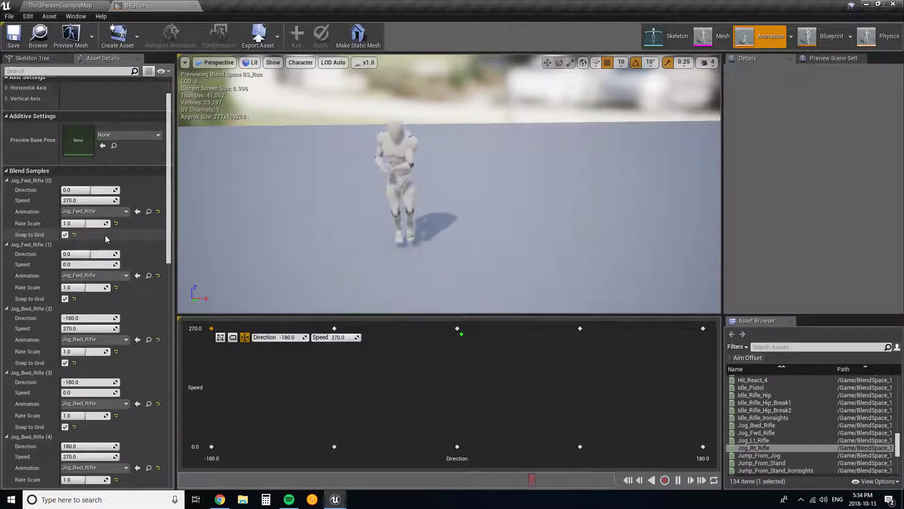
pyautogui.scroll(-1, 124, 249)
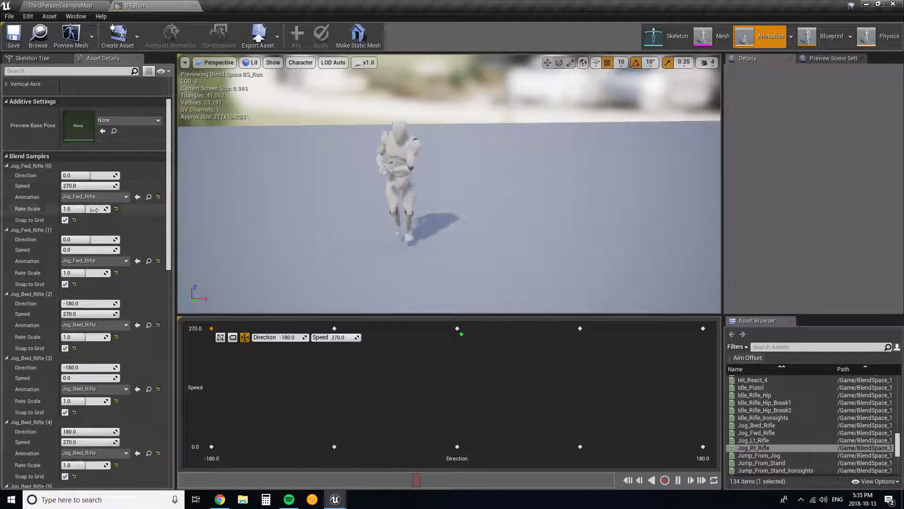
pyautogui.scroll(-3, 66, 193)
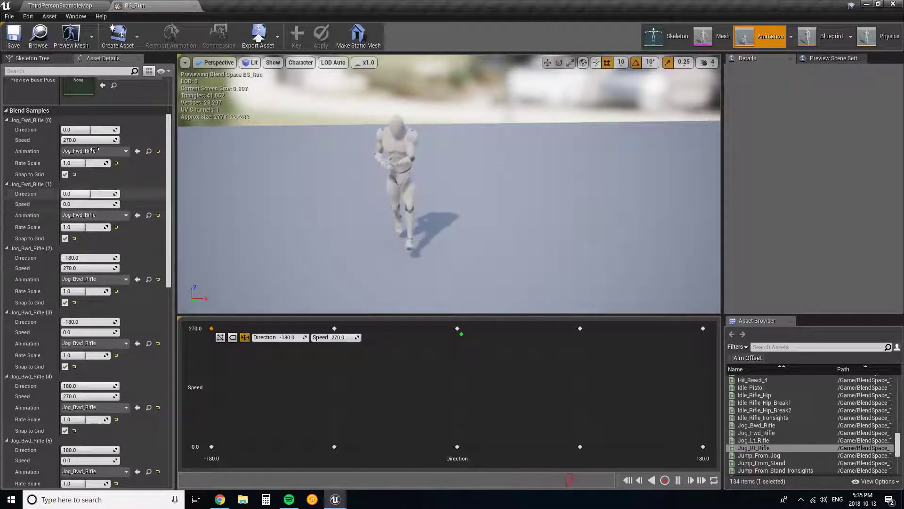
# Close the BS_Run blend space and open the Blendspace_Tutorial_AnimBP animation blueprint
pyautogui.scroll(2, 118, 195)
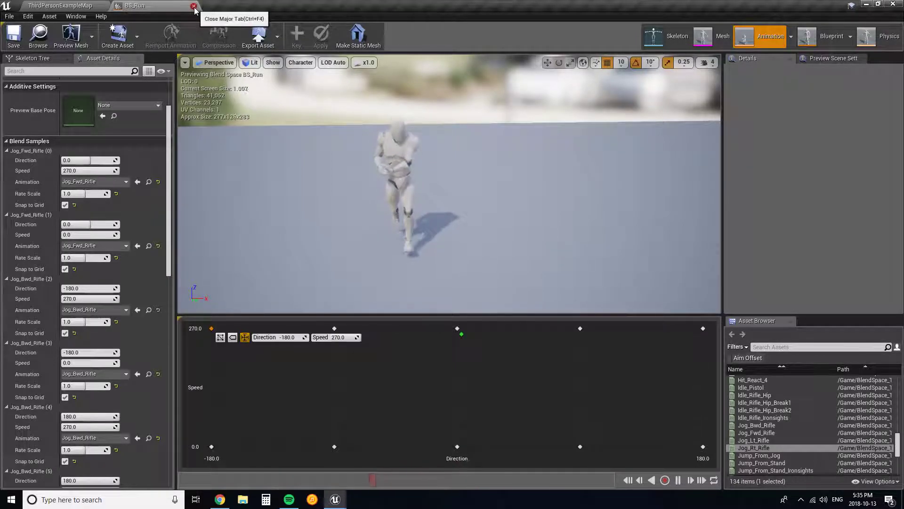
pyautogui.click(194, 6)
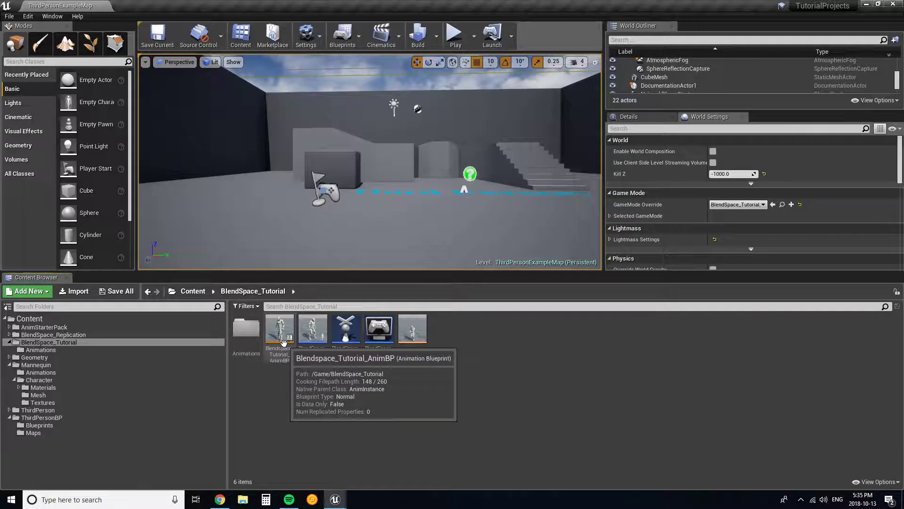
pyautogui.click(279, 337)
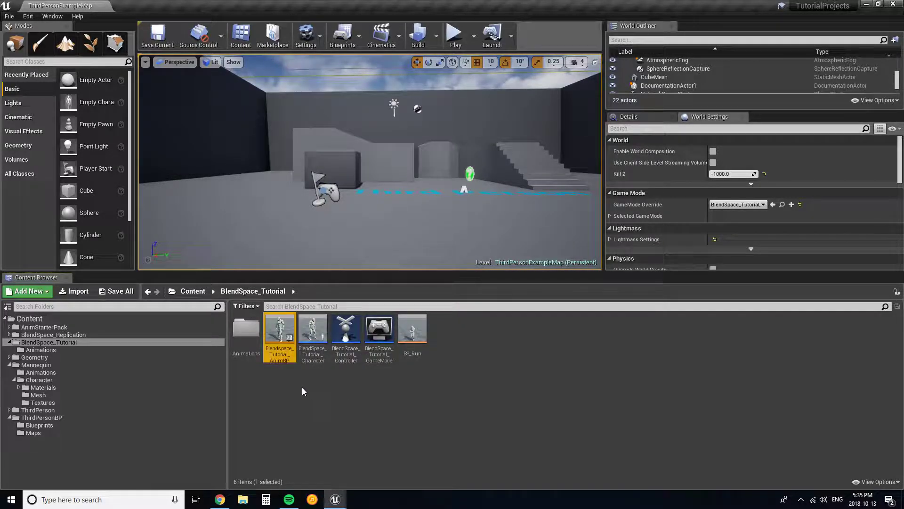
pyautogui.doubleClick(282, 347)
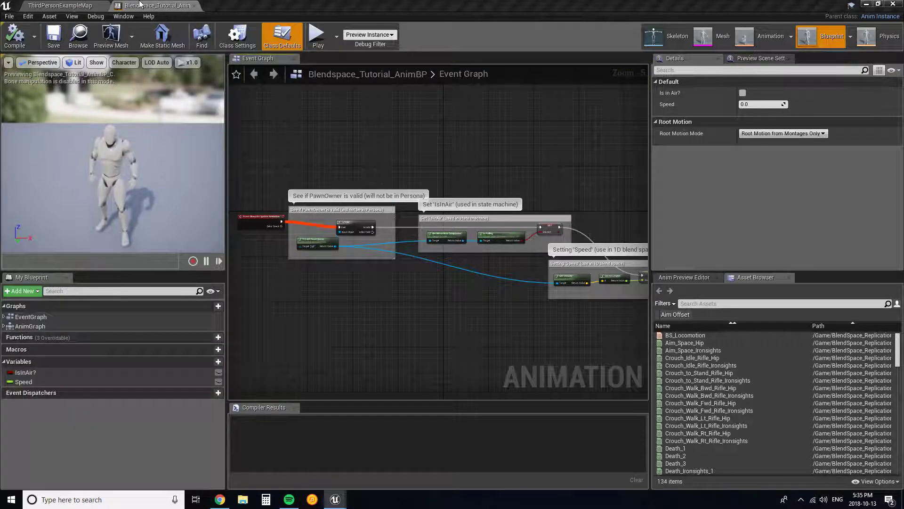
# Move the Setting 'Speed' comment group below the Set 'IsInAir' group and break the execution wire into the Is in Air SET node
pyautogui.moveTo(484, 171); pyautogui.dragTo(422, 95, button='right')
pyautogui.scroll(3, 363, 152)
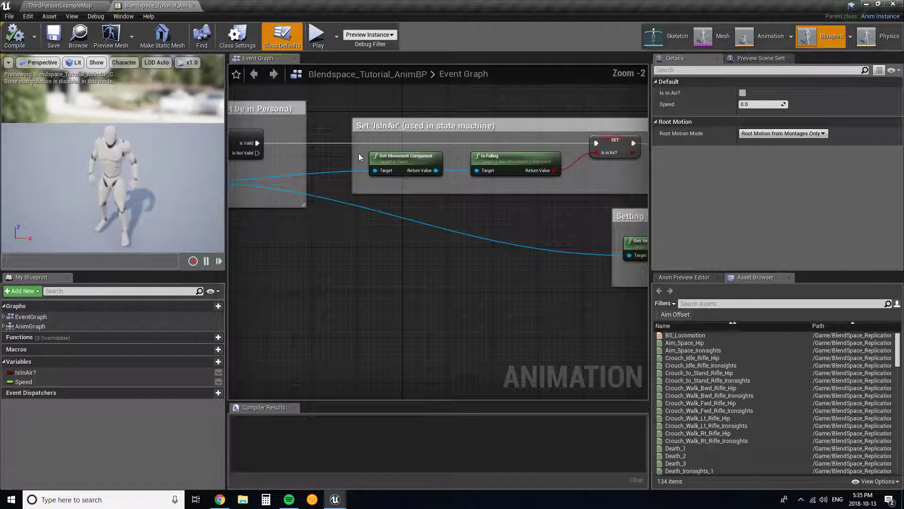
pyautogui.moveTo(303, 154); pyautogui.dragTo(441, 118, button='right')
pyautogui.moveTo(545, 138); pyautogui.dragTo(232, 98, button='right')
pyautogui.moveTo(507, 164); pyautogui.dragTo(310, 186, button='right')
pyautogui.moveTo(413, 159); pyautogui.dragTo(283, 289)
pyautogui.moveTo(305, 206); pyautogui.dragTo(631, 259, button='right')
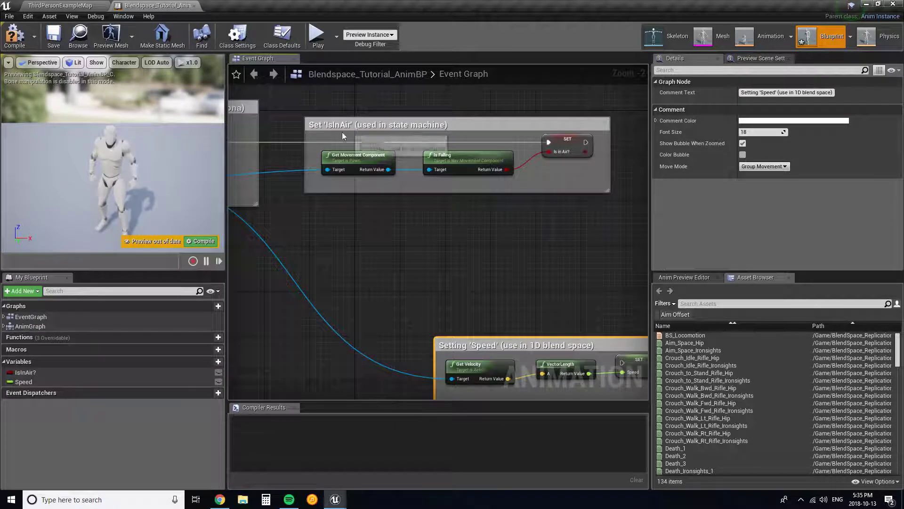
pyautogui.keyDown('alt'); pyautogui.click(548, 142); pyautogui.keyUp('alt')
# Shift the Set 'IsInAir' comment group farther right in the graph to open up space after the IsValid node
pyautogui.moveTo(531, 152); pyautogui.dragTo(422, 159, button='right')
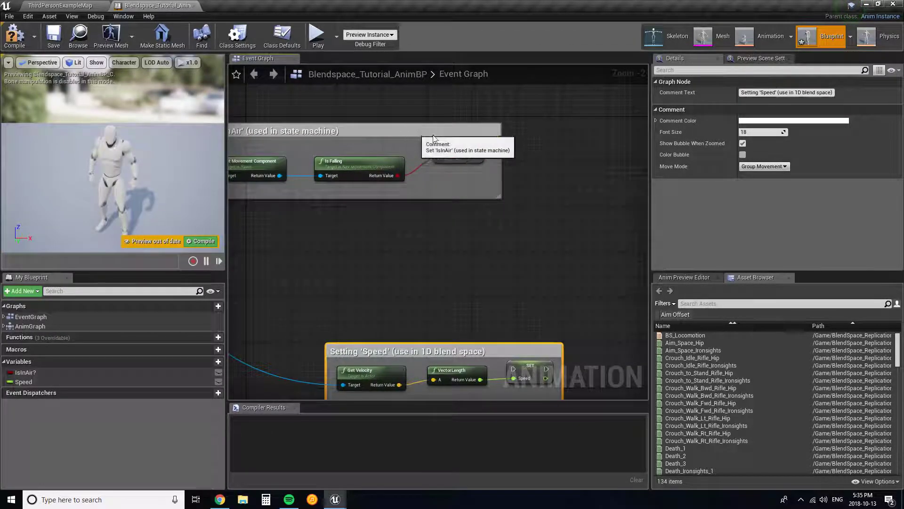
pyautogui.moveTo(408, 133); pyautogui.dragTo(612, 139)
pyautogui.moveTo(435, 177); pyautogui.dragTo(332, 167, button='right')
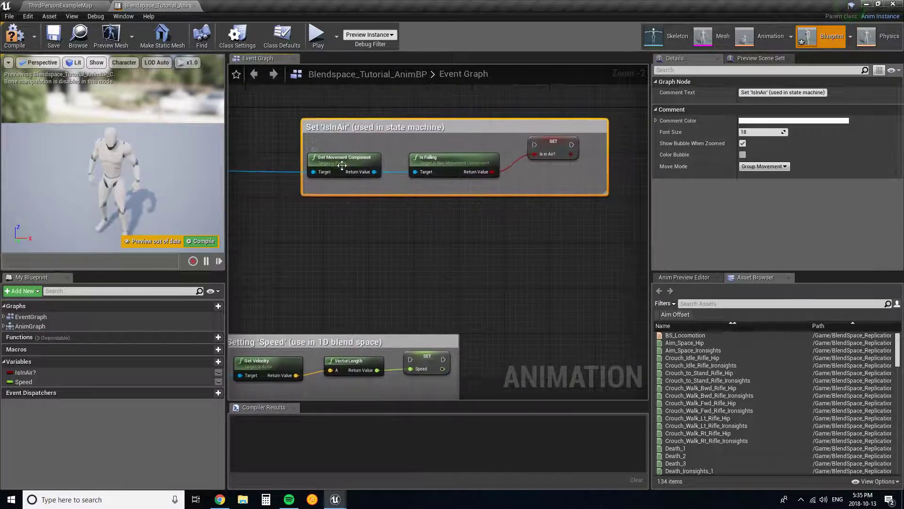
pyautogui.moveTo(503, 126); pyautogui.dragTo(569, 125)
pyautogui.moveTo(358, 191); pyautogui.dragTo(463, 75, button='right')
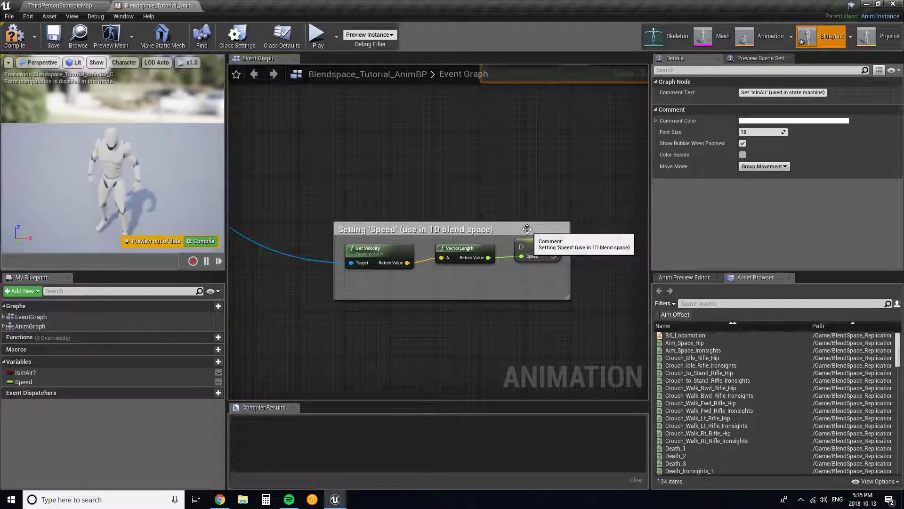
# Separate the Get Velocity, VectorLength and Speed SET nodes from the Setting 'Speed' comment box and delete the box
pyautogui.moveTo(511, 229); pyautogui.dragTo(325, 221)
pyautogui.moveTo(325, 221); pyautogui.dragTo(478, 190, button='right')
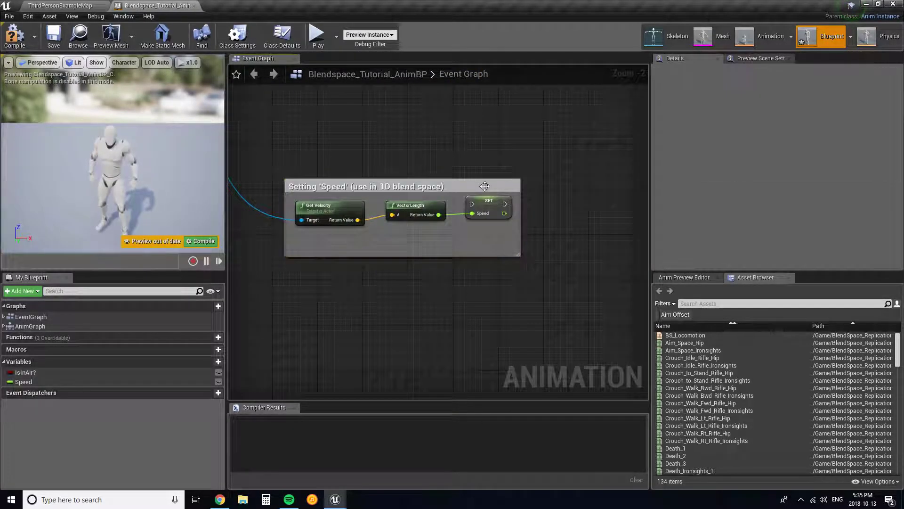
pyautogui.click(487, 183)
pyautogui.moveTo(495, 249); pyautogui.dragTo(332, 138)
pyautogui.click(472, 188)
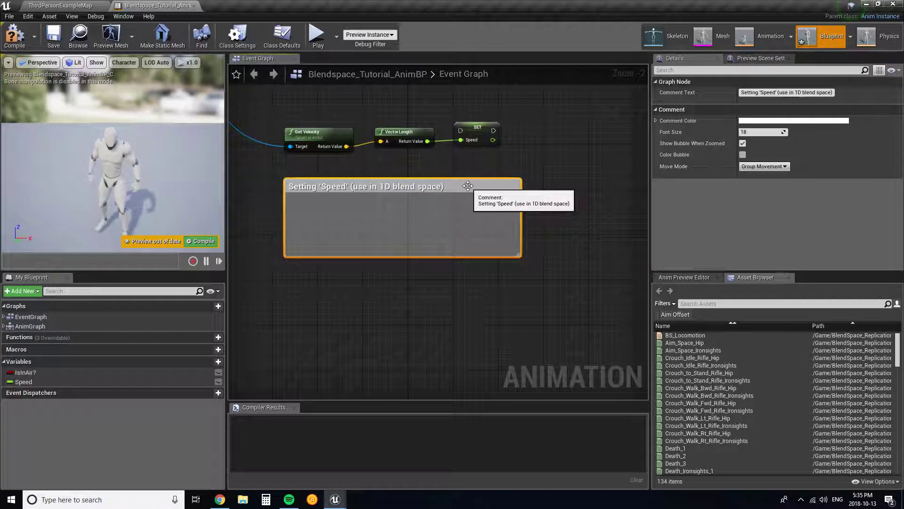
pyautogui.press('Delete')
pyautogui.moveTo(488, 126); pyautogui.dragTo(465, 200)
pyautogui.click(293, 174)
# Add a new variable named Direction and set its type to Float
pyautogui.moveTo(293, 174); pyautogui.dragTo(526, 282, button='right')
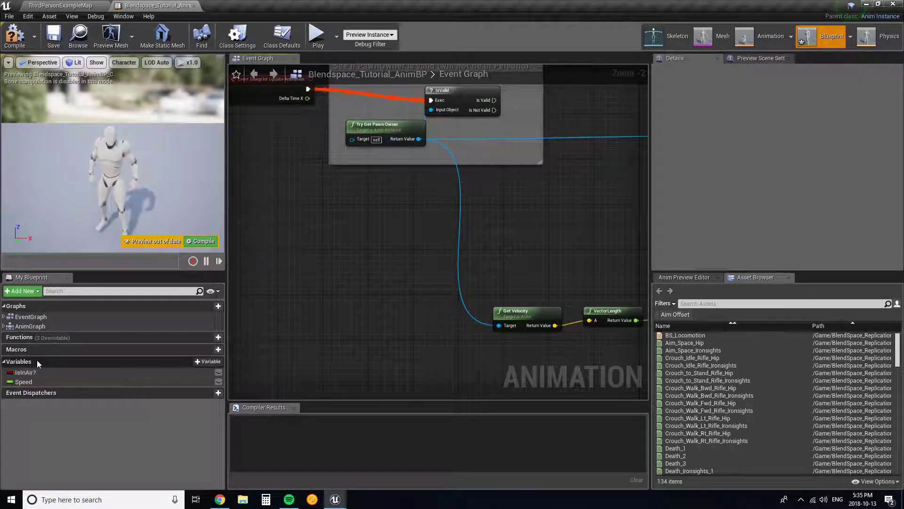
pyautogui.click(206, 361)
pyautogui.write('Dire')
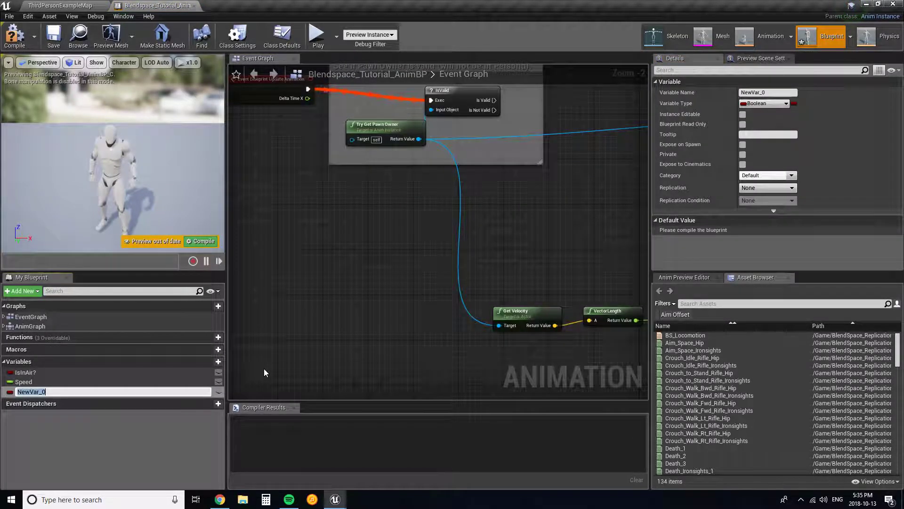
pyautogui.write('ction')
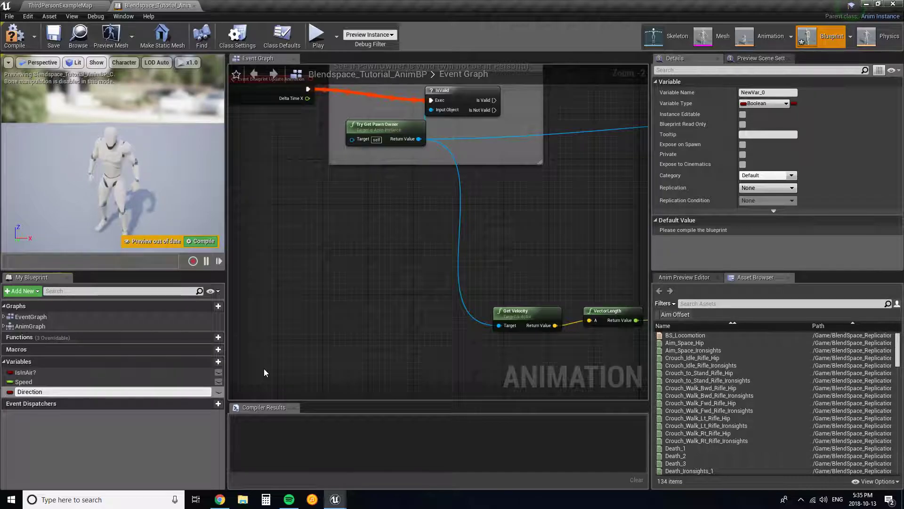
pyautogui.press('Return')
pyautogui.click(761, 104)
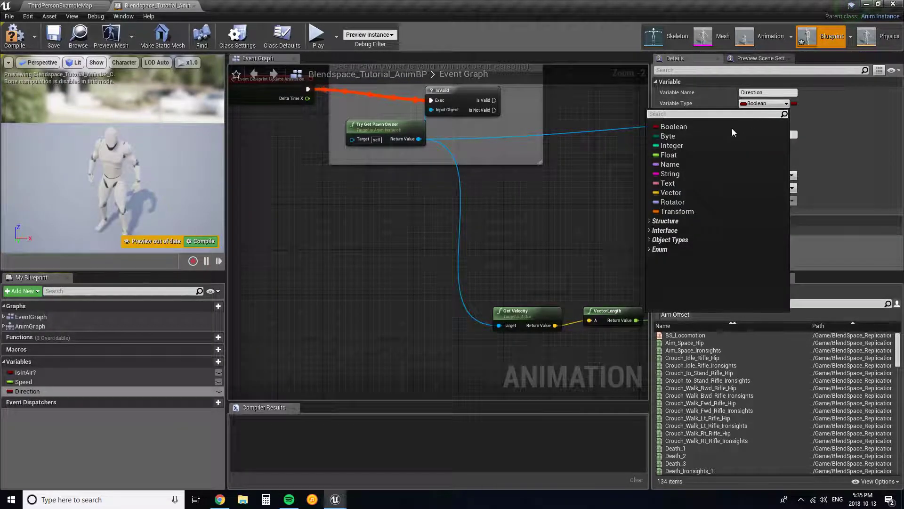
pyautogui.click(679, 157)
# Add a GetActorRotation node from Try Get Pawn Owner's return value and place it beneath VectorLength
pyautogui.moveTo(500, 220); pyautogui.dragTo(408, 242, button='right')
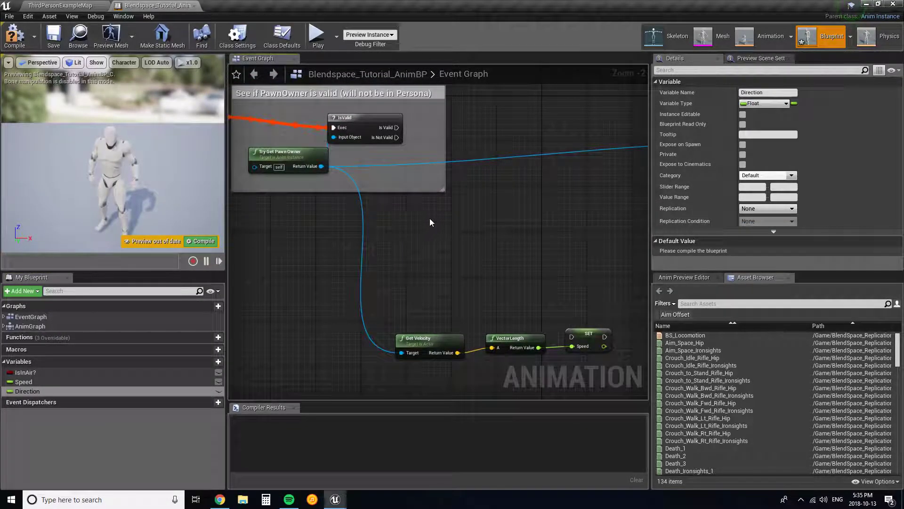
pyautogui.moveTo(454, 215); pyautogui.dragTo(357, 220, button='right')
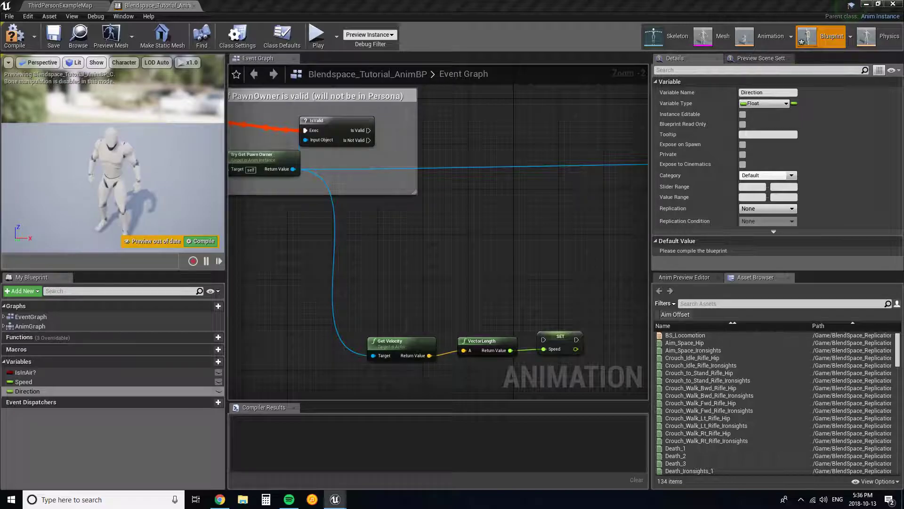
pyautogui.moveTo(385, 191); pyautogui.dragTo(298, 188, button='right')
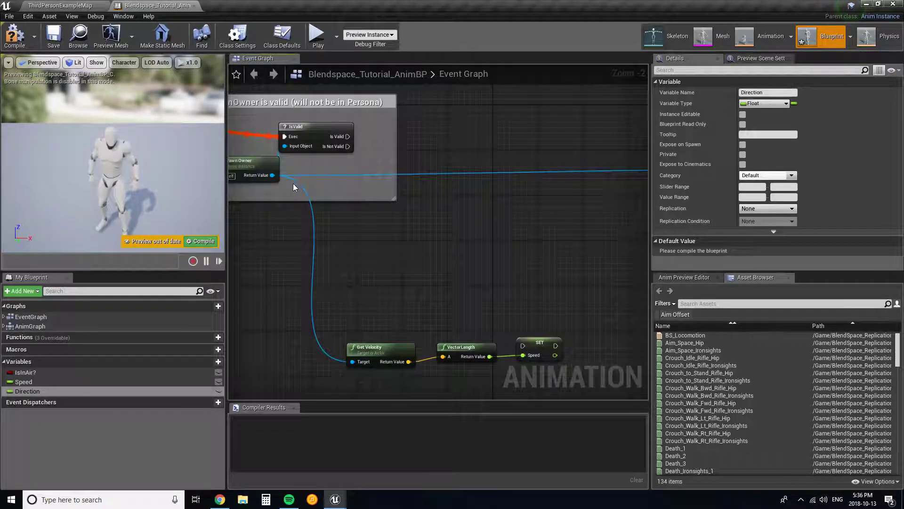
pyautogui.moveTo(275, 175); pyautogui.dragTo(374, 224)
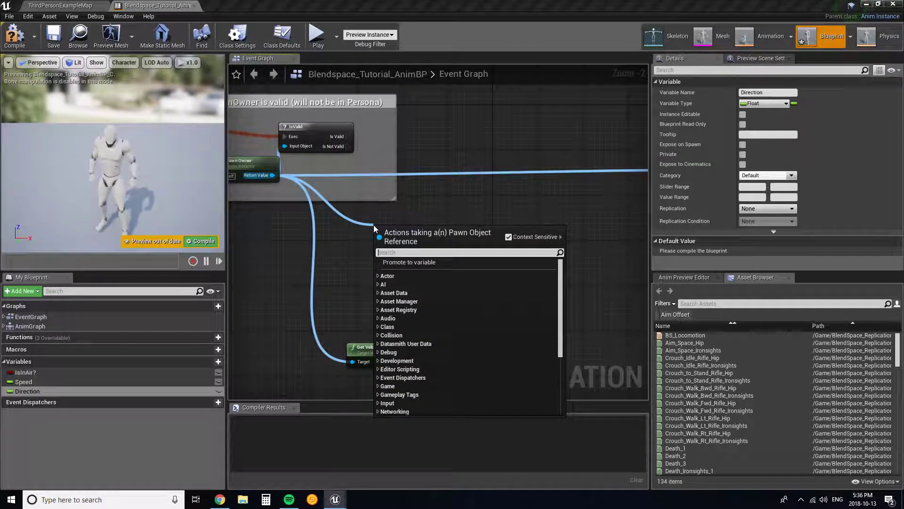
pyautogui.write('getactor')
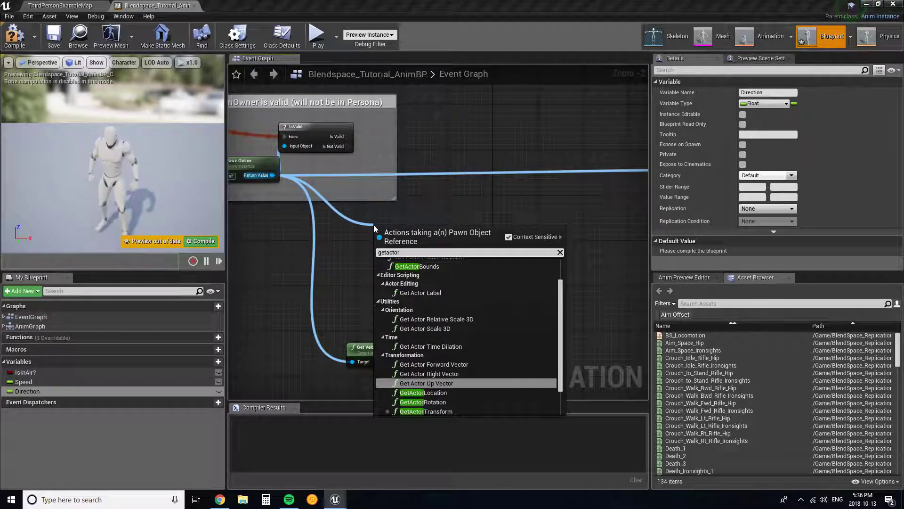
pyautogui.click(436, 402)
pyautogui.moveTo(420, 231); pyautogui.dragTo(488, 377)
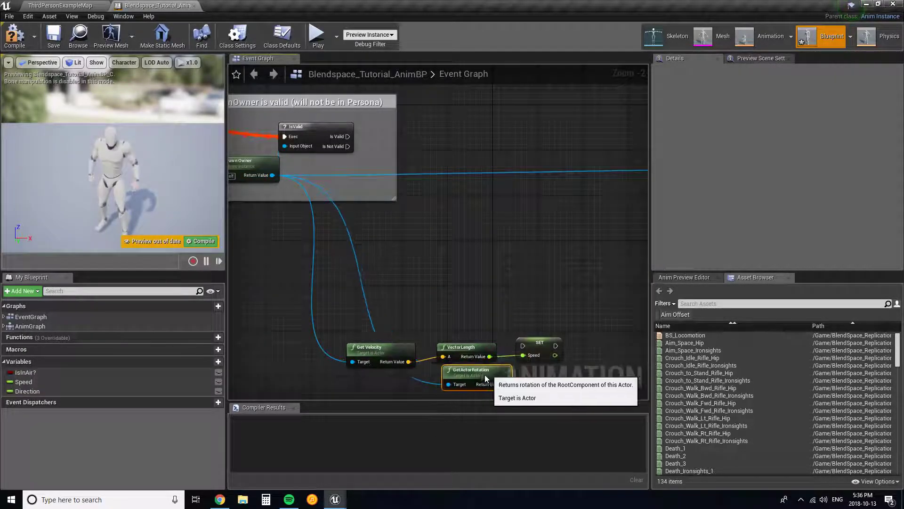
# Detach the Speed SET node from VectorLength and move the velocity and rotation nodes up beneath the PawnOwner comment box
pyautogui.scroll(2, 476, 319)
pyautogui.moveTo(459, 289); pyautogui.dragTo(557, 203)
pyautogui.scroll(-4, 510, 218)
pyautogui.moveTo(363, 238); pyautogui.dragTo(422, 184)
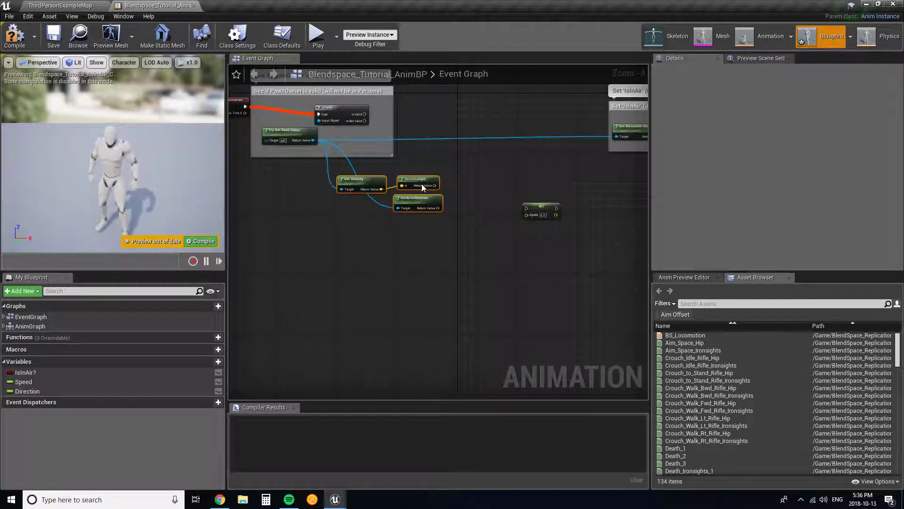
pyautogui.moveTo(417, 160); pyautogui.dragTo(380, 204, button='right')
pyautogui.scroll(1, 380, 204)
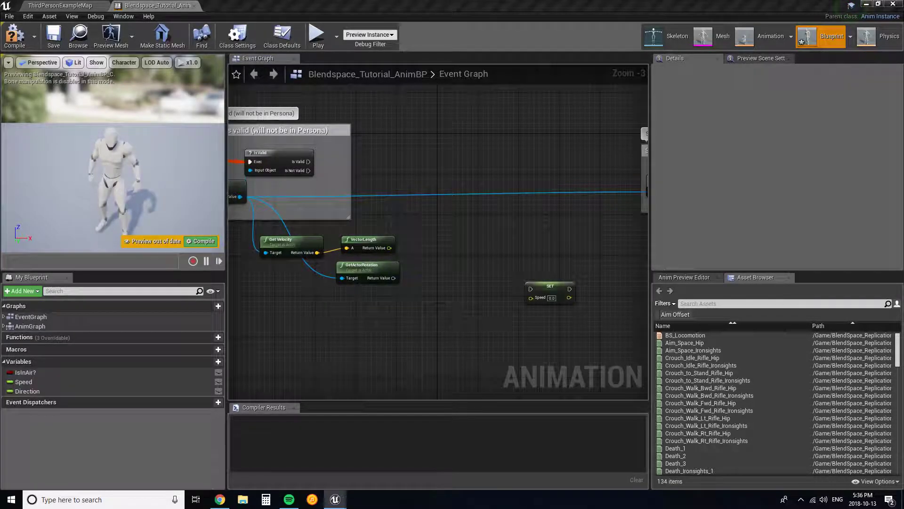
# Connect IsValid's Is Valid output to the Speed SET node and feed VectorLength's return value into its Speed input
pyautogui.moveTo(535, 281); pyautogui.dragTo(309, 161)
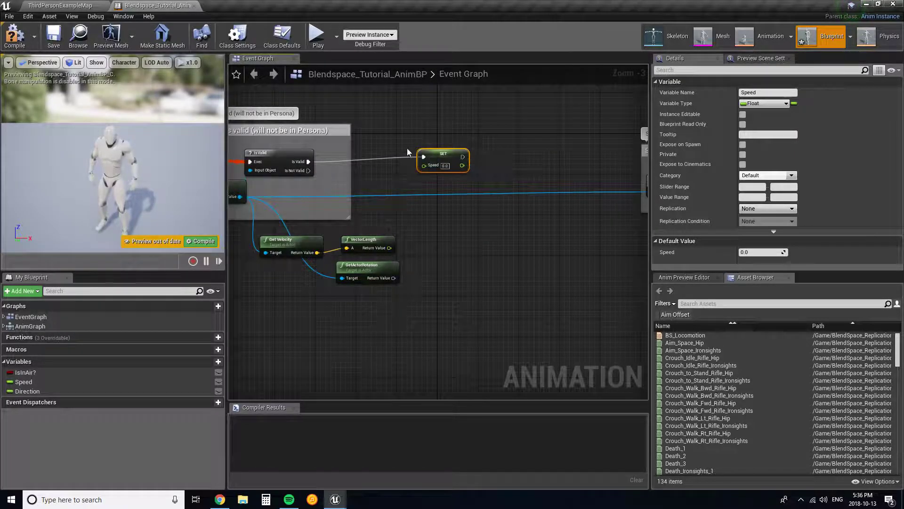
pyautogui.scroll(3, 408, 152)
pyautogui.moveTo(453, 158); pyautogui.dragTo(380, 295)
pyautogui.moveTo(477, 240); pyautogui.dragTo(353, 227, button='right')
pyautogui.scroll(-2, 380, 236)
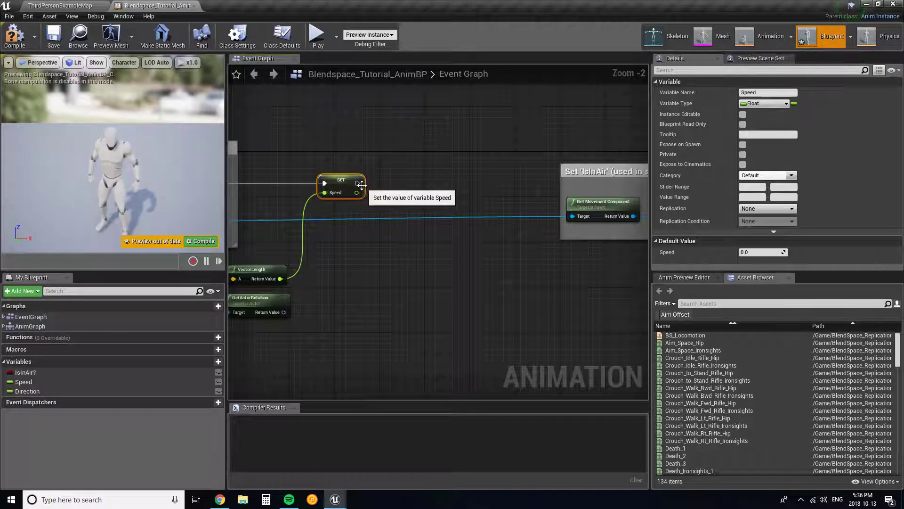
# Add a Calculate Direction node on the execution output of the Speed SET node
pyautogui.moveTo(405, 184); pyautogui.dragTo(408, 185)
pyautogui.write('cal')
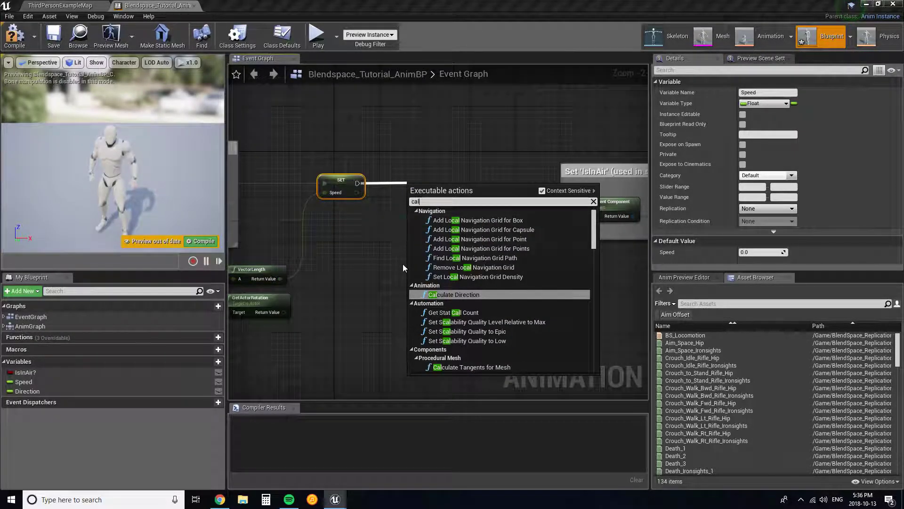
pyautogui.click(462, 294)
pyautogui.moveTo(442, 200); pyautogui.dragTo(470, 177)
pyautogui.moveTo(363, 255); pyautogui.dragTo(424, 236, button='right')
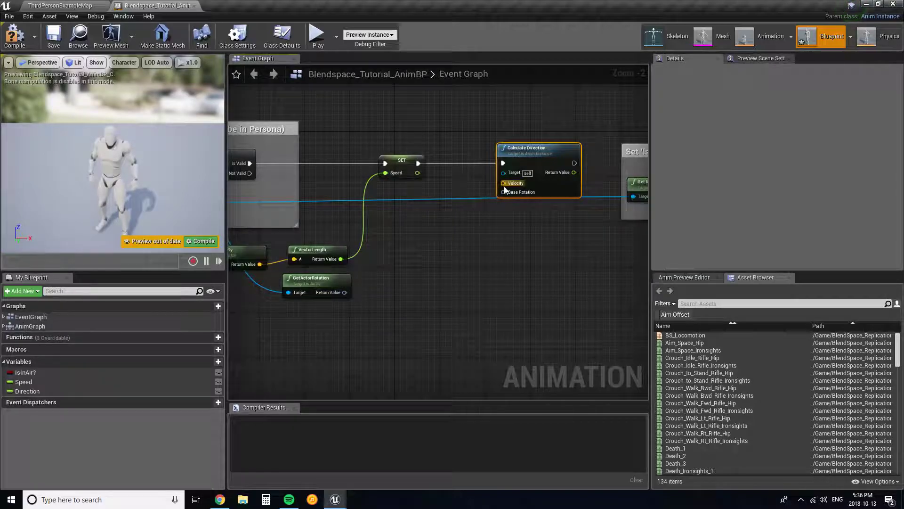
# Connect Get Velocity to Calculate Direction's Velocity input and GetActorRotation to its Base Rotation input
pyautogui.scroll(2, 283, 259)
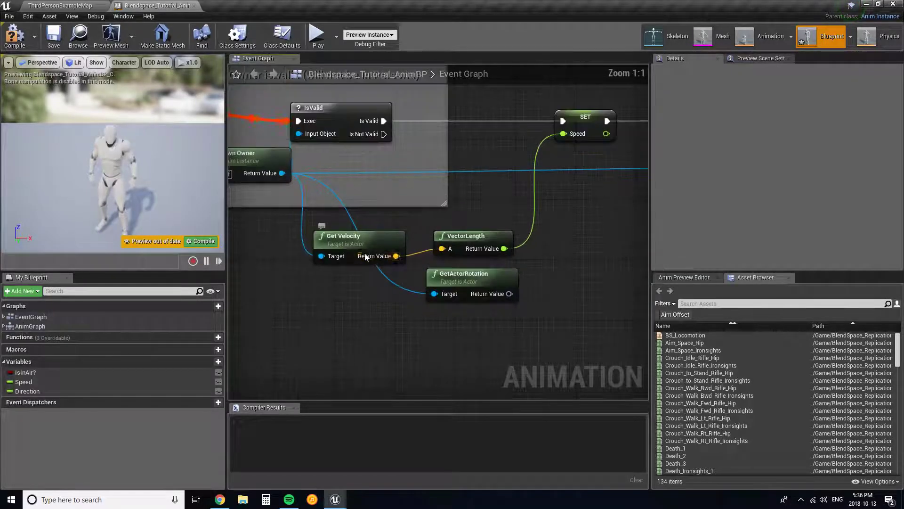
pyautogui.moveTo(341, 253); pyautogui.dragTo(259, 270, button='right')
pyautogui.moveTo(300, 273); pyautogui.dragTo(625, 165)
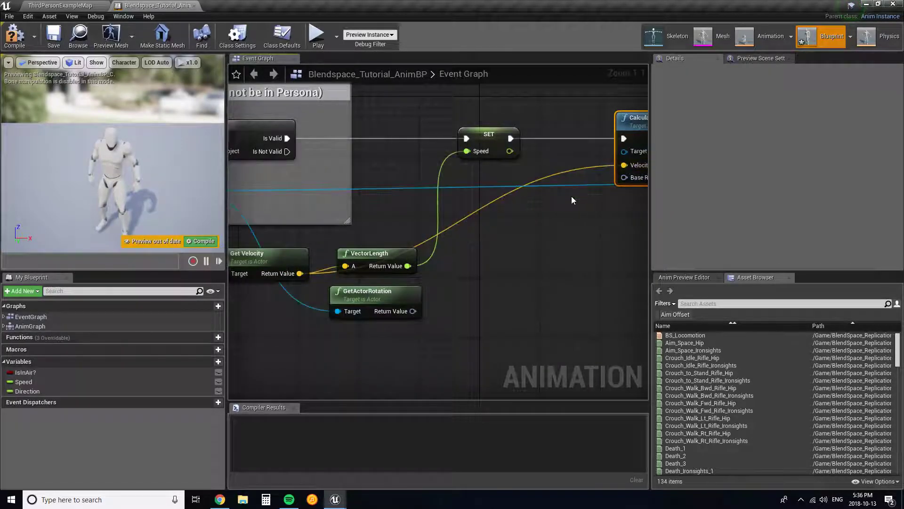
pyautogui.moveTo(581, 190); pyautogui.dragTo(471, 181, button='right')
pyautogui.moveTo(304, 301); pyautogui.dragTo(517, 168)
pyautogui.moveTo(356, 250); pyautogui.dragTo(595, 239, button='right')
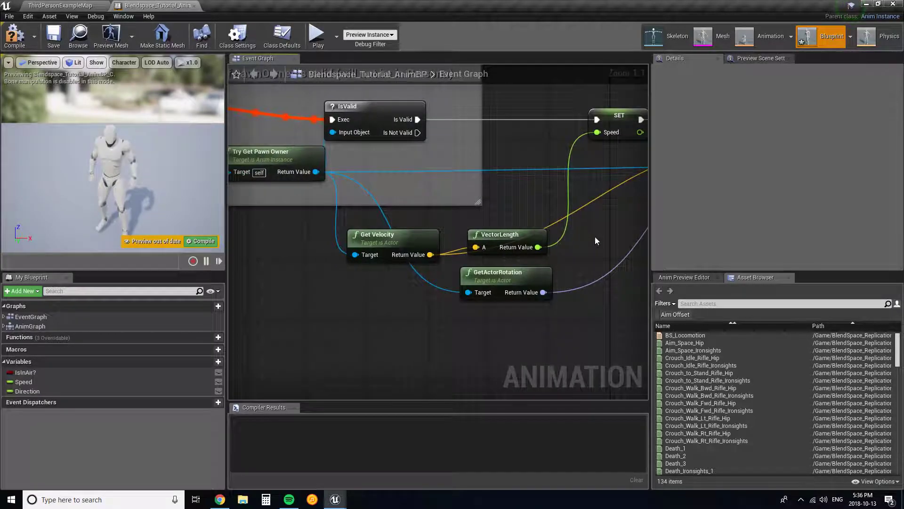
# Wire Calculate Direction's execution output to the Is in Air SET node and compile the blueprint
pyautogui.moveTo(502, 229); pyautogui.dragTo(422, 169, button='right')
pyautogui.scroll(-3, 423, 172)
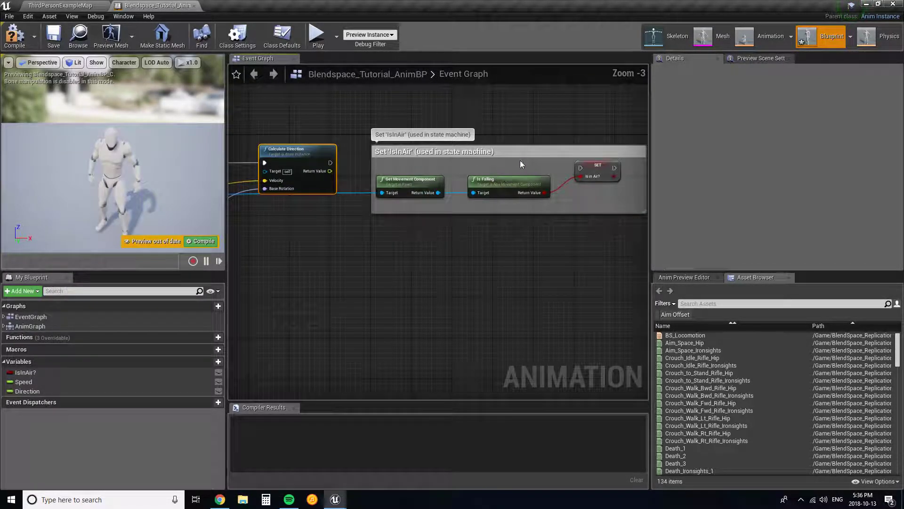
pyautogui.click(570, 145)
pyautogui.moveTo(570, 142); pyautogui.dragTo(574, 142)
pyautogui.moveTo(330, 162); pyautogui.dragTo(620, 157)
pyautogui.moveTo(579, 140); pyautogui.dragTo(485, 141, button='right')
pyautogui.click(468, 117)
pyautogui.moveTo(311, 174); pyautogui.dragTo(473, 165, button='right')
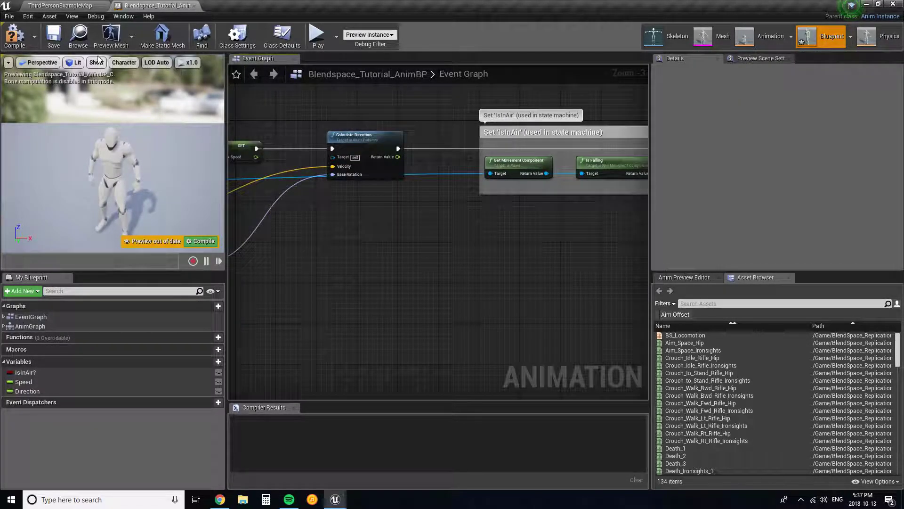
pyautogui.click(17, 38)
# Move the Set 'IsInAir' comment group farther from Calculate Direction to make room for another node
pyautogui.scroll(1, 381, 199)
pyautogui.moveTo(493, 181); pyautogui.dragTo(295, 190, button='right')
pyautogui.moveTo(475, 138); pyautogui.dragTo(549, 136)
pyautogui.moveTo(314, 168); pyautogui.dragTo(485, 170, button='right')
pyautogui.scroll(2, 389, 190)
# Insert a Set Direction node fed by Calculate Direction's return value and wire its execution output to the Is in Air SET node
pyautogui.moveTo(28, 391); pyautogui.dragTo(365, 219)
pyautogui.moveTo(443, 146); pyautogui.dragTo(442, 146)
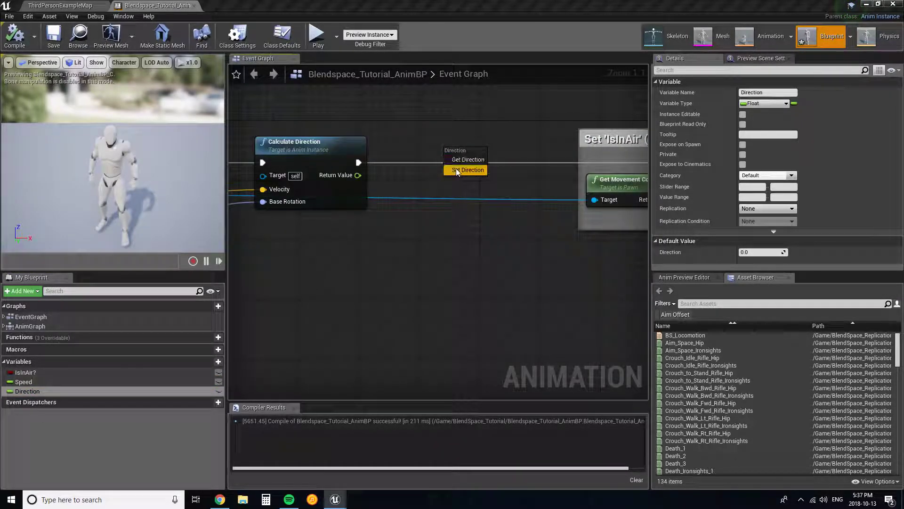
pyautogui.moveTo(455, 158); pyautogui.dragTo(359, 176)
pyautogui.moveTo(486, 148); pyautogui.dragTo(286, 145, button='right')
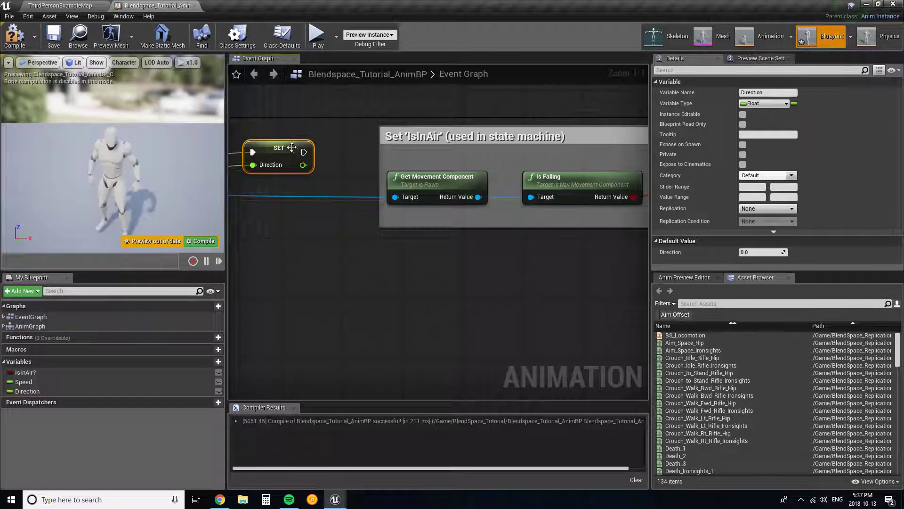
pyautogui.moveTo(304, 152); pyautogui.dragTo(504, 159)
pyautogui.scroll(-4, 474, 172)
pyautogui.scroll(2, 425, 179)
pyautogui.moveTo(425, 181); pyautogui.dragTo(492, 175, button='right')
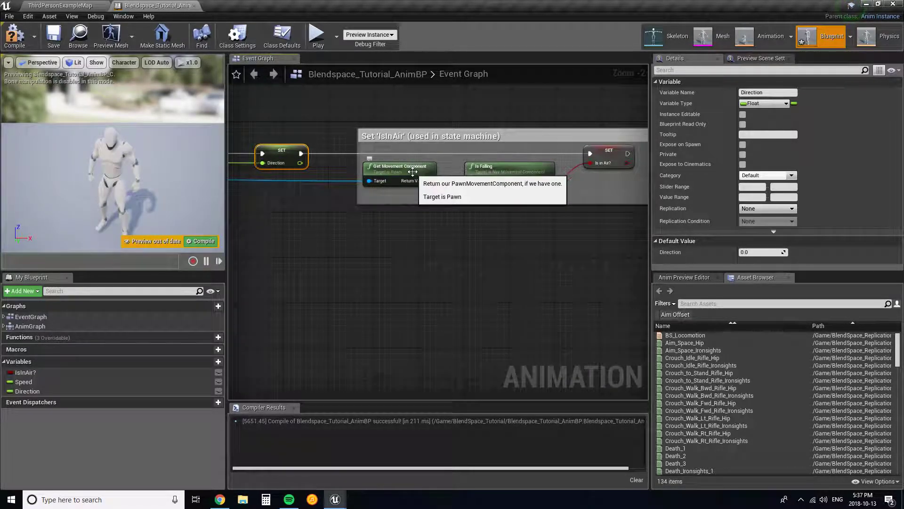
# Move the Set 'IsInAir' comment group farther from the Set Direction node
pyautogui.moveTo(326, 125); pyautogui.dragTo(597, 108, button='right')
pyautogui.scroll(-2, 432, 164)
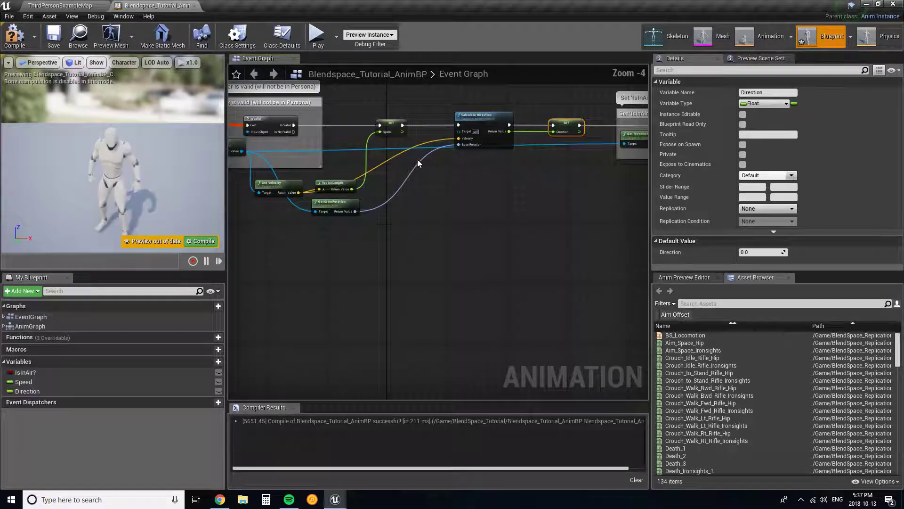
pyautogui.moveTo(432, 164); pyautogui.dragTo(452, 171, button='right')
pyautogui.moveTo(367, 108); pyautogui.dragTo(600, 233)
pyautogui.moveTo(600, 234); pyautogui.dragTo(318, 235, button='right')
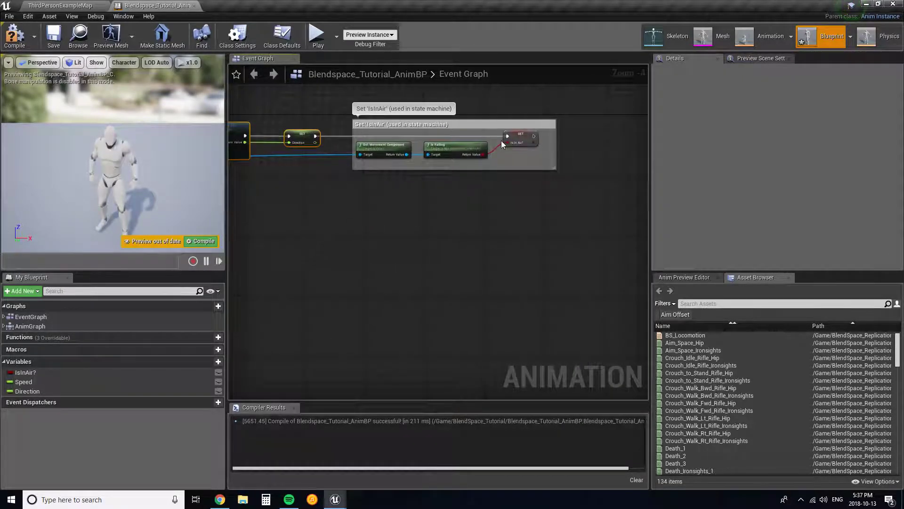
pyautogui.click(517, 124)
pyautogui.moveTo(516, 122); pyautogui.dragTo(586, 120)
# Space out the graph by shifting the speed and direction nodes one way and the PawnOwner validity comment group the other
pyautogui.moveTo(303, 141); pyautogui.dragTo(573, 140, button='right')
pyautogui.moveTo(391, 131); pyautogui.dragTo(592, 215)
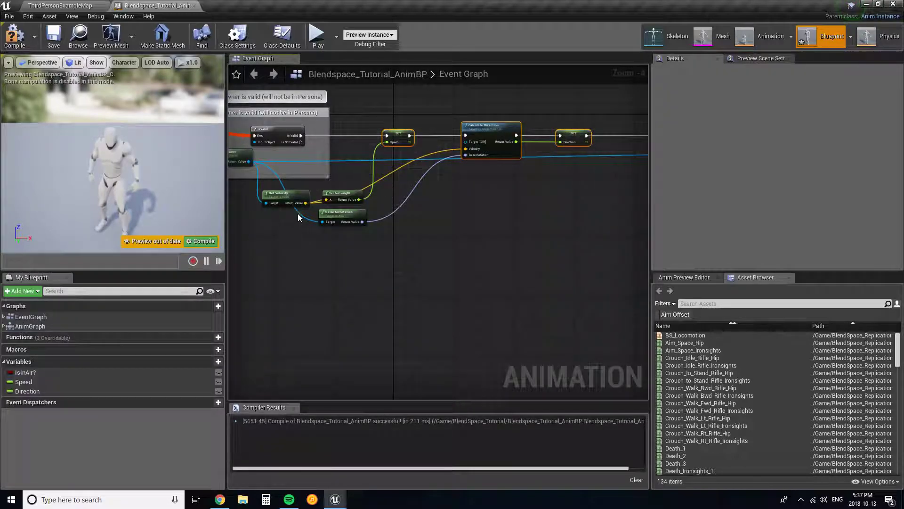
pyautogui.moveTo(358, 230); pyautogui.dragTo(423, 238, button='right')
pyautogui.moveTo(409, 204); pyautogui.dragTo(442, 203)
pyautogui.moveTo(420, 186); pyautogui.dragTo(473, 191, button='right')
pyautogui.click(367, 142)
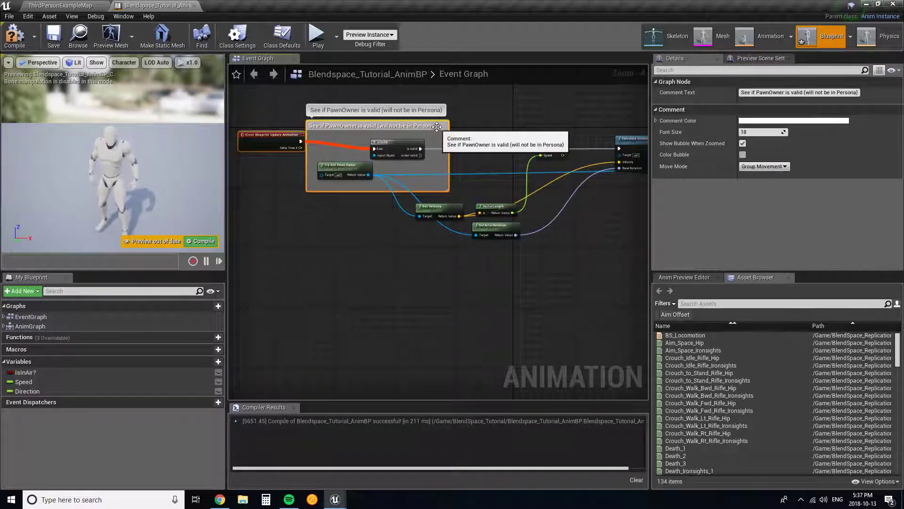
pyautogui.moveTo(437, 126); pyautogui.dragTo(348, 127)
pyautogui.click(485, 139)
# Wrap the speed and direction nodes in a comment titled "Set Player Speed and Calculate Direction" and compile the blueprint
pyautogui.moveTo(486, 139); pyautogui.dragTo(389, 149, button='right')
pyautogui.scroll(-2, 389, 149)
pyautogui.click(359, 133)
pyautogui.click(397, 167)
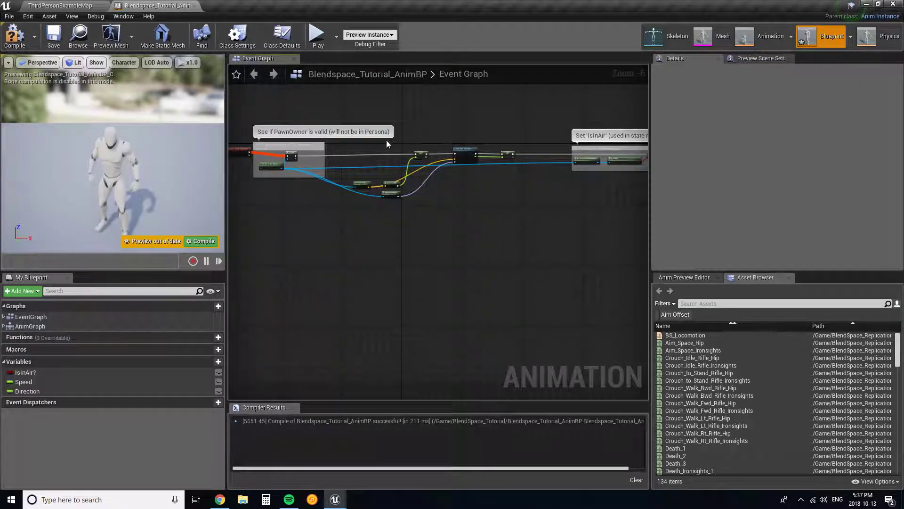
pyautogui.moveTo(385, 214); pyautogui.dragTo(360, 214)
pyautogui.scroll(1, 360, 213)
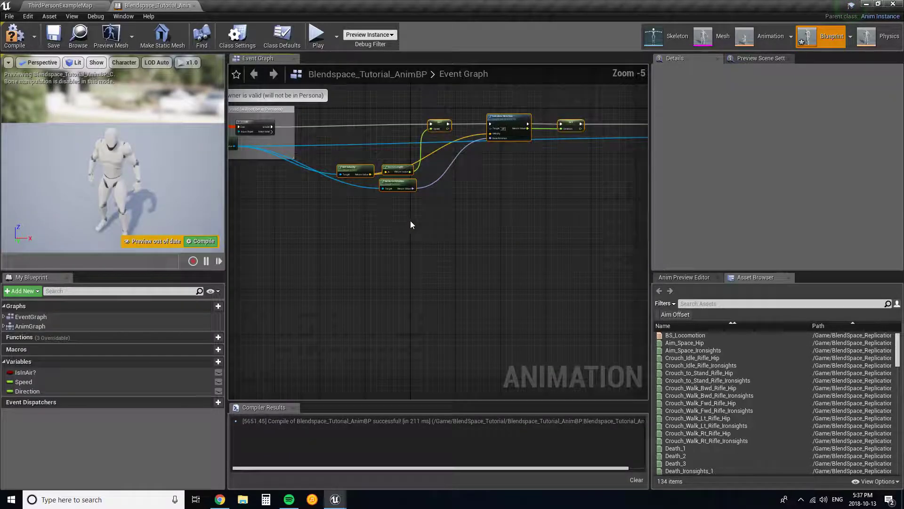
pyautogui.write('c')
pyautogui.write('Se')
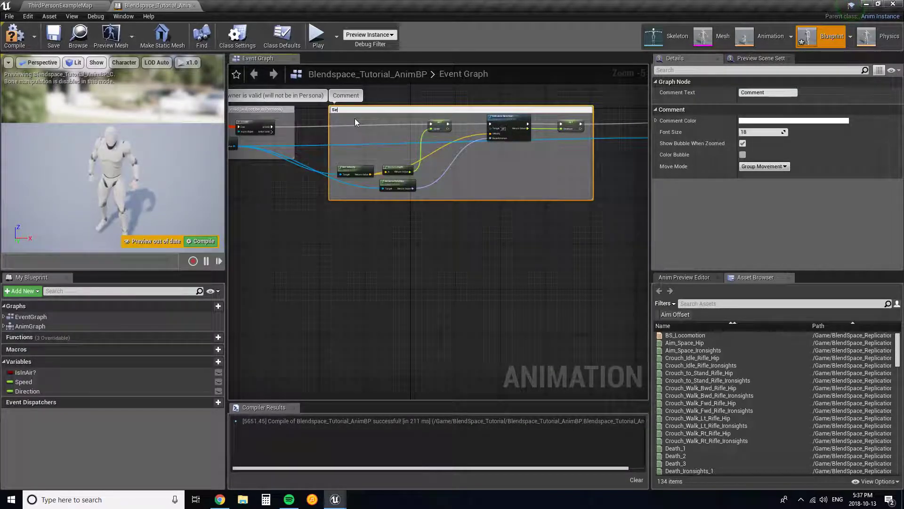
pyautogui.write('t Player')
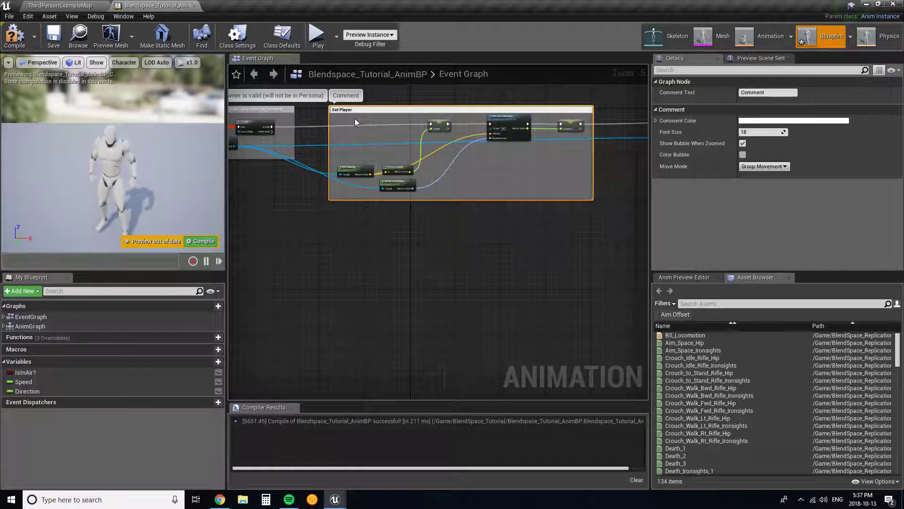
pyautogui.write(' Speed and')
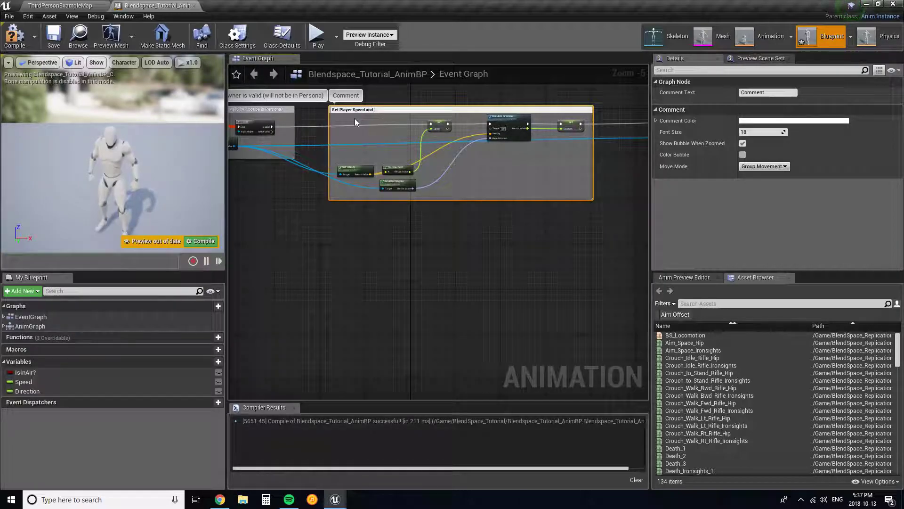
pyautogui.write(' Calculate')
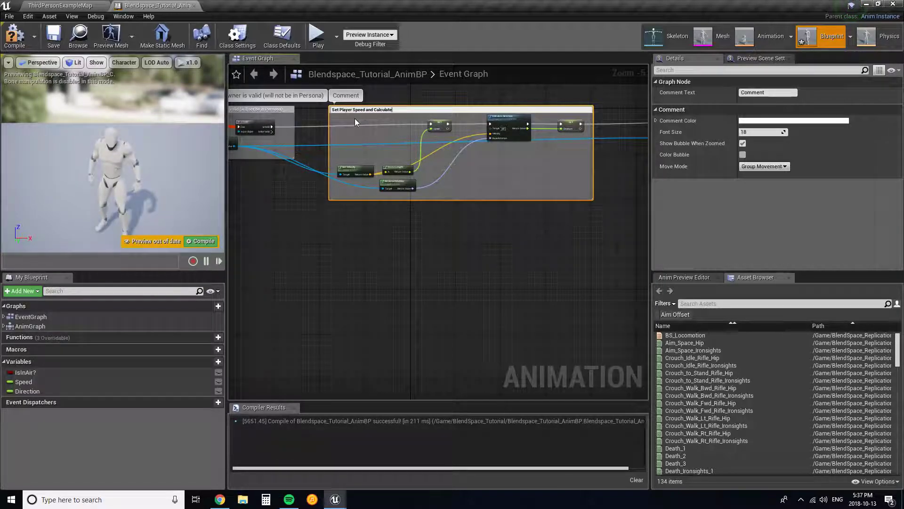
pyautogui.write(' Direction')
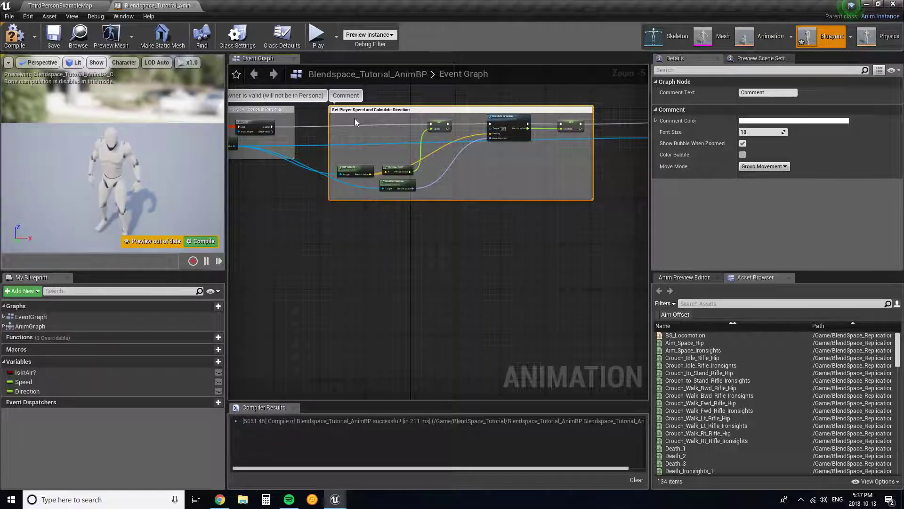
pyautogui.press('Return')
pyautogui.scroll(3, 404, 118)
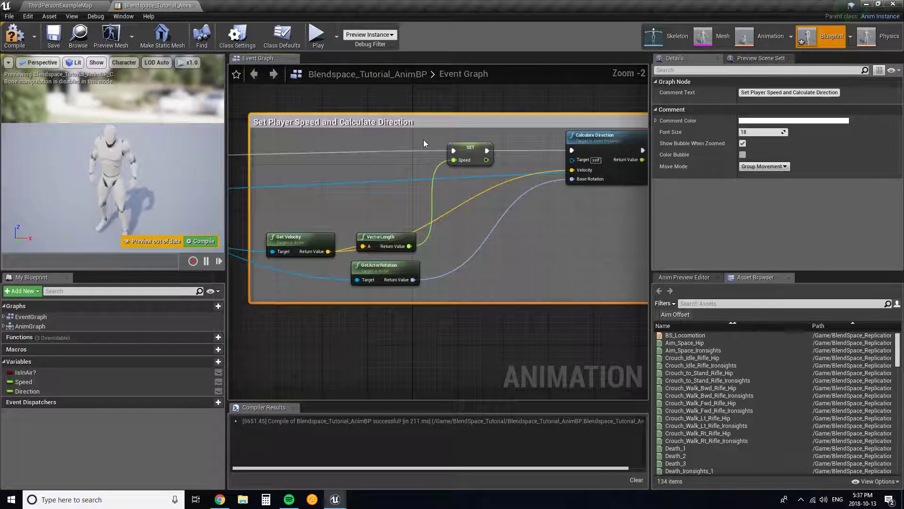
pyautogui.click(14, 35)
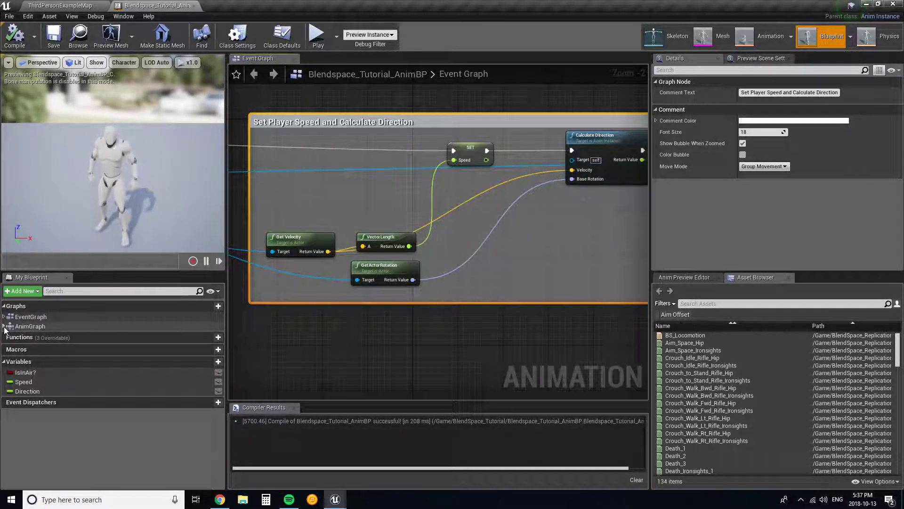
# Open the Default state machine and move the Entry node farther from the Idle/Run state
pyautogui.click(3, 327)
pyautogui.doubleClick(22, 334)
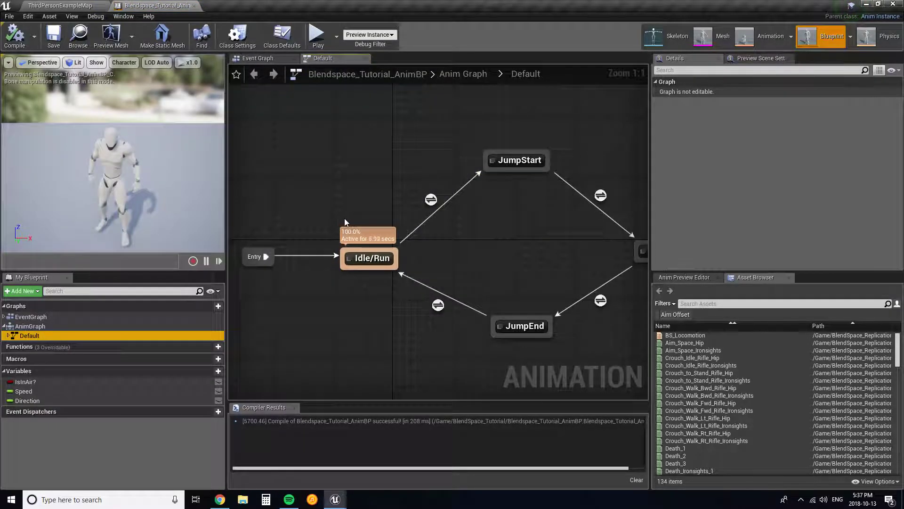
pyautogui.moveTo(335, 205); pyautogui.dragTo(356, 197, button='right')
pyautogui.moveTo(343, 241); pyautogui.dragTo(379, 237, button='right')
pyautogui.moveTo(345, 222); pyautogui.dragTo(254, 226)
# Rename the Idle/Run state to Run
pyautogui.click(455, 231)
pyautogui.rightClick(456, 231)
pyautogui.click(752, 93)
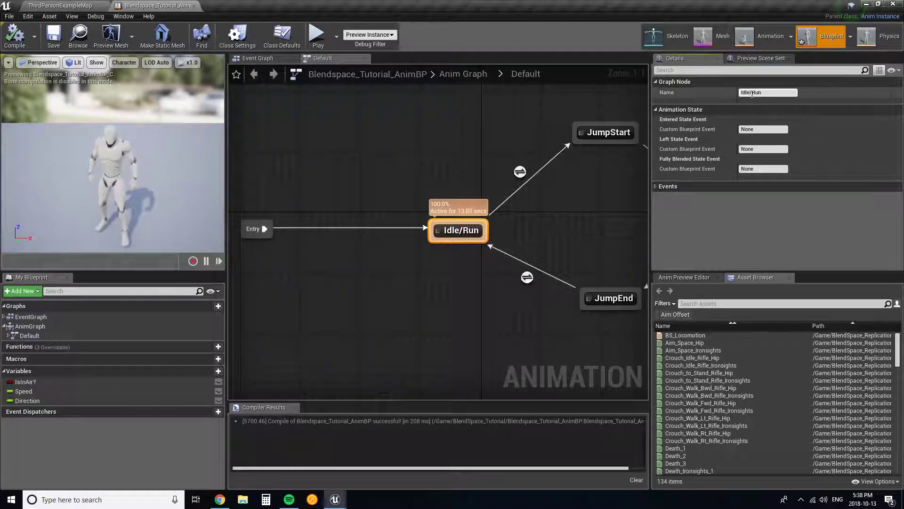
pyautogui.press('BackSpace')
pyautogui.press('BackSpace')
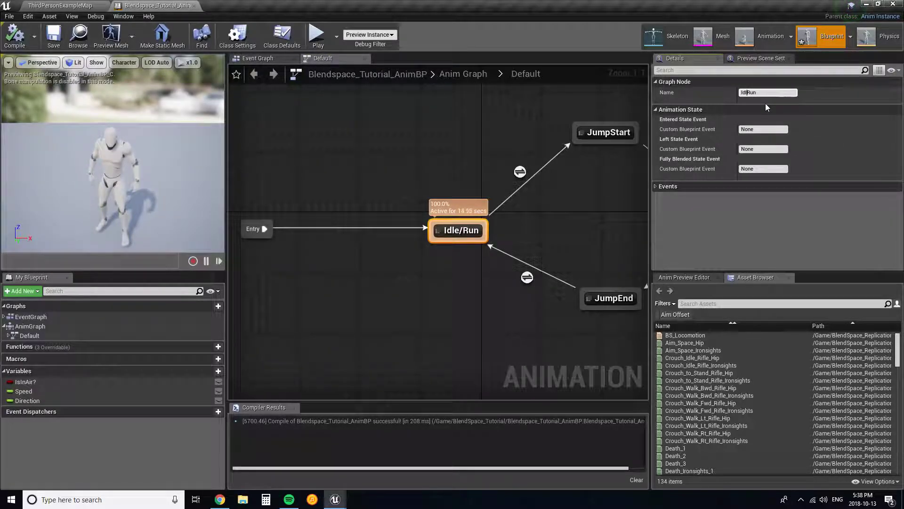
pyautogui.press('Return')
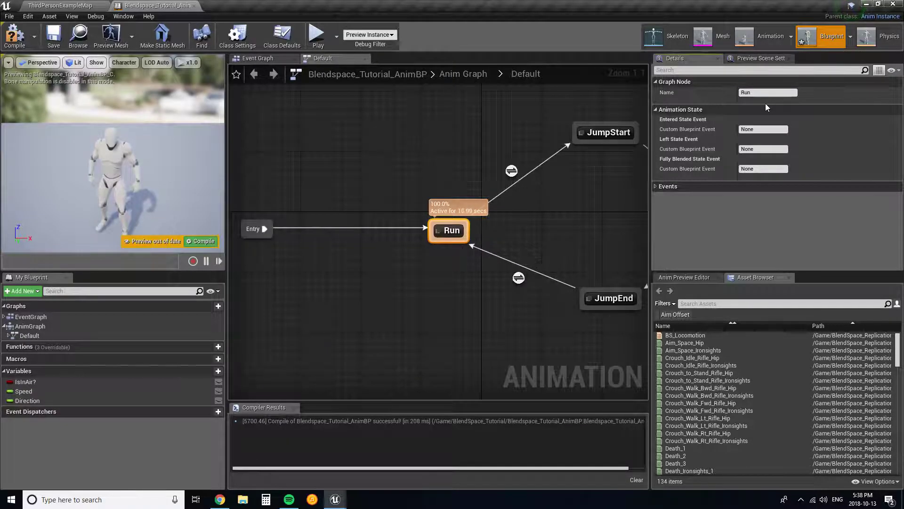
# Add a state named Idle leading from Entry and create a transition from it to the Run state
pyautogui.moveTo(332, 206); pyautogui.dragTo(412, 191, button='right')
pyautogui.moveTo(343, 210); pyautogui.dragTo(373, 212)
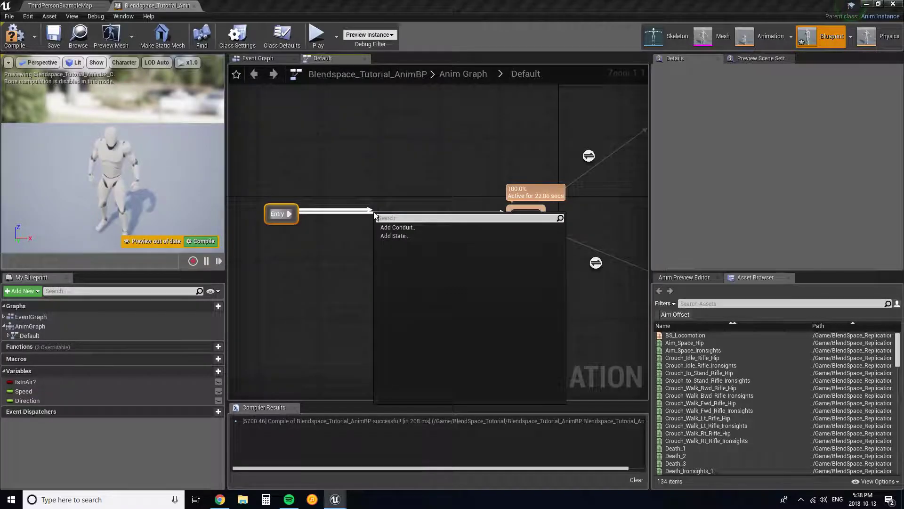
pyautogui.click(399, 237)
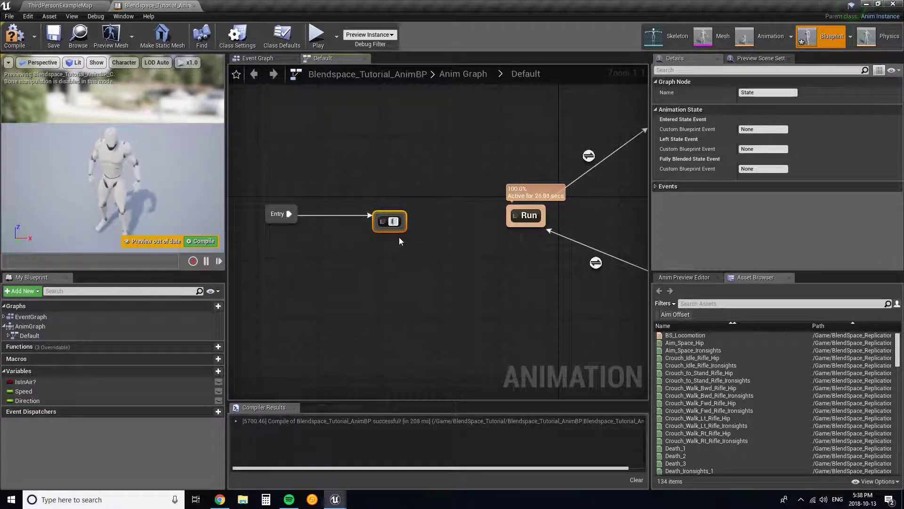
pyautogui.write('Idle')
pyautogui.press('Return')
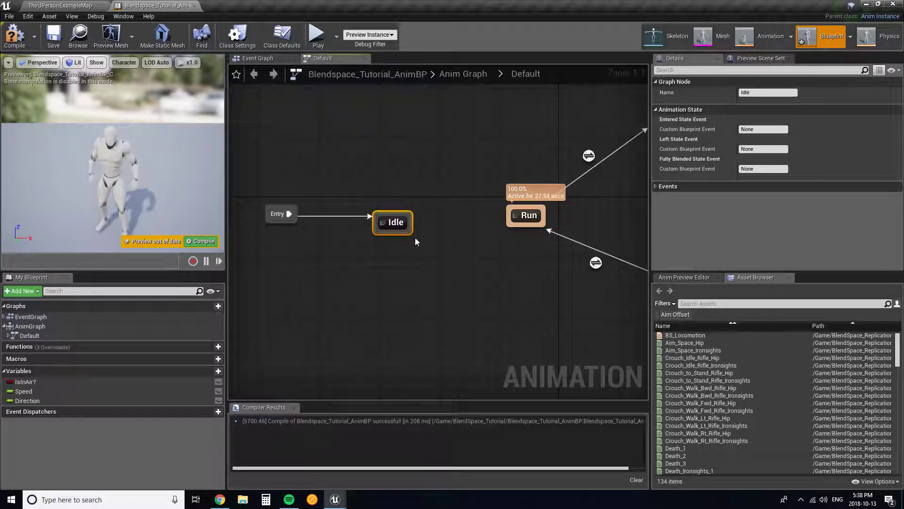
pyautogui.moveTo(410, 231); pyautogui.dragTo(524, 220)
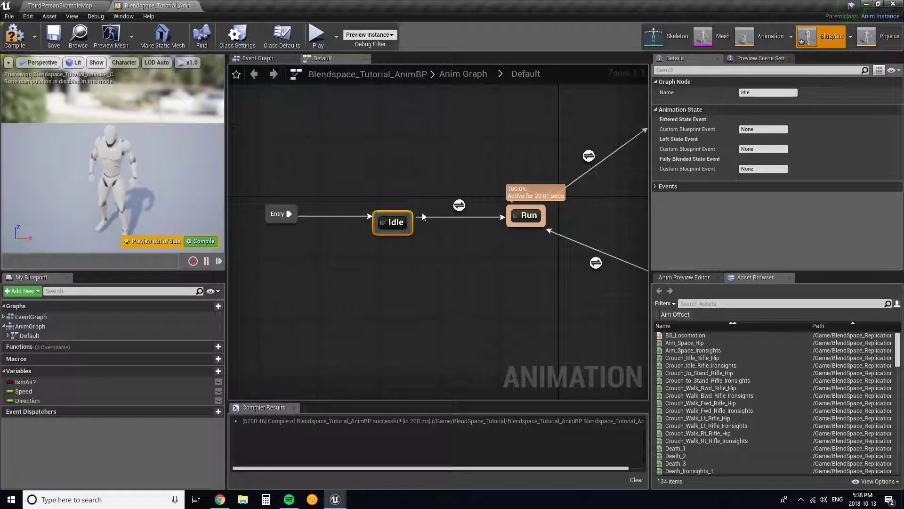
pyautogui.click(421, 226)
# Inside the Idle state, feed a Play ThirdPersonIdle node into the Final Animation Pose, and compile and save the blueprint
pyautogui.doubleClick(396, 223)
pyautogui.moveTo(413, 229); pyautogui.dragTo(545, 162, button='right')
pyautogui.moveTo(578, 207); pyautogui.dragTo(443, 211)
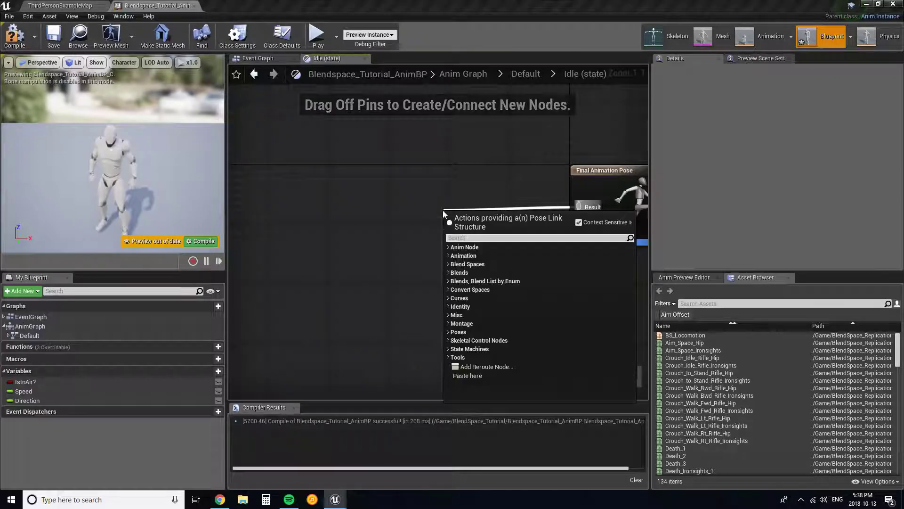
pyautogui.write('thir')
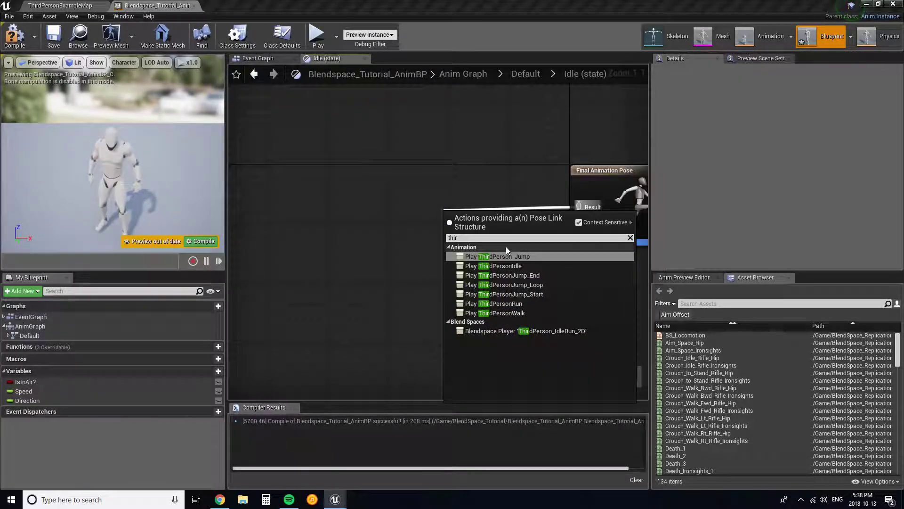
pyautogui.click(510, 267)
pyautogui.moveTo(476, 215); pyautogui.dragTo(459, 191)
pyautogui.click(15, 43)
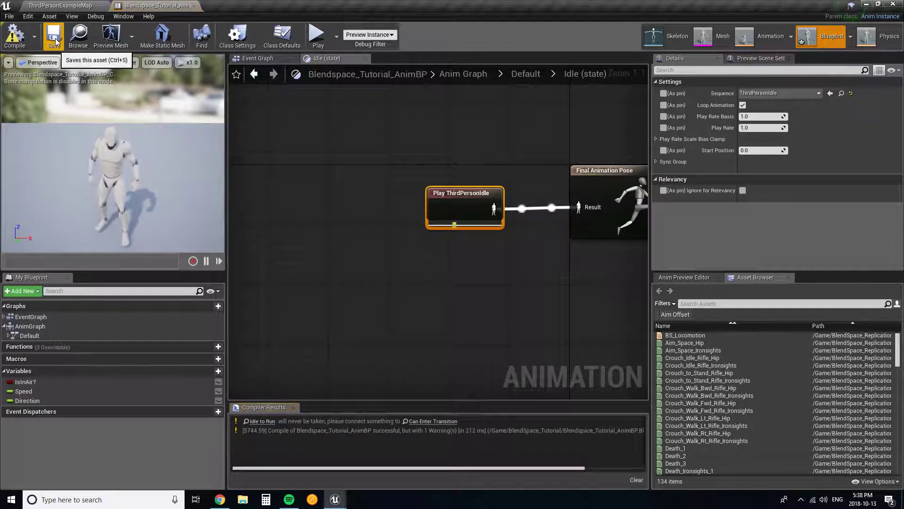
pyautogui.click(56, 41)
pyautogui.moveTo(486, 146); pyautogui.dragTo(452, 146, button='right')
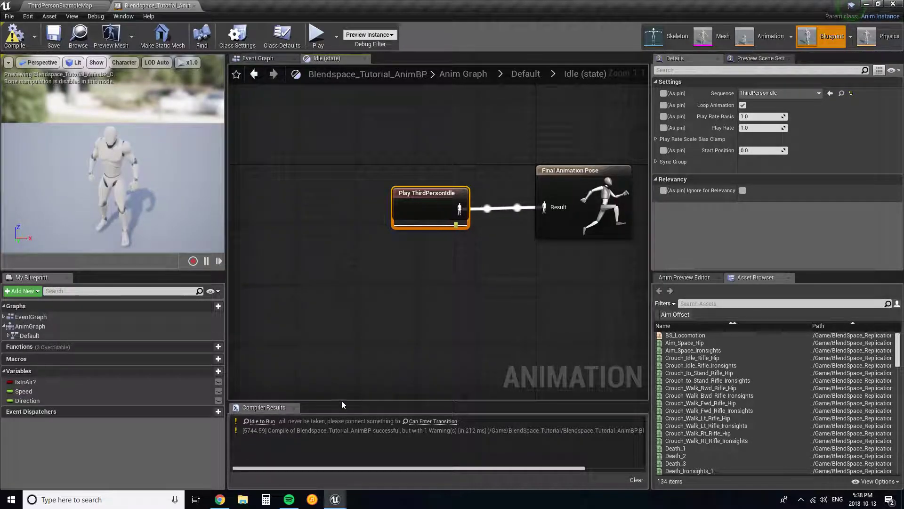
# Return to the Default state machine and open the Idle to Run transition rule
pyautogui.click(272, 57)
pyautogui.click(334, 60)
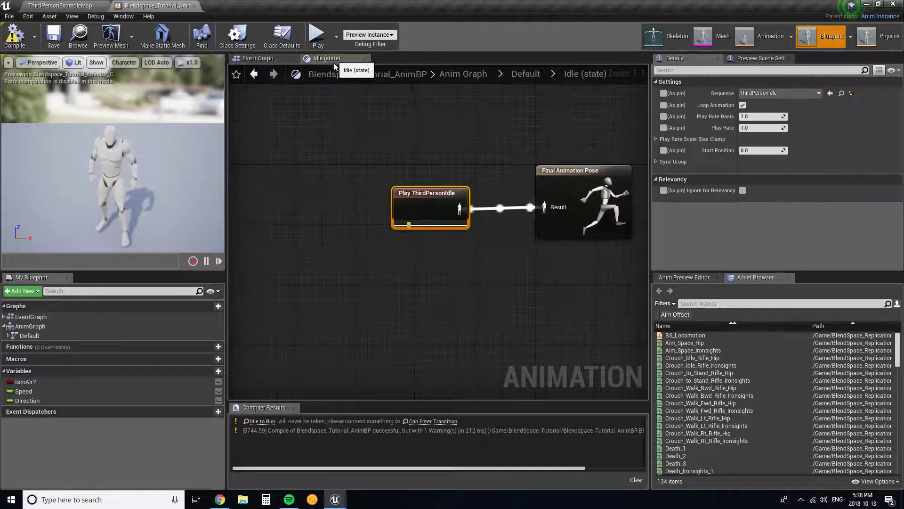
pyautogui.click(527, 74)
pyautogui.scroll(4, 430, 191)
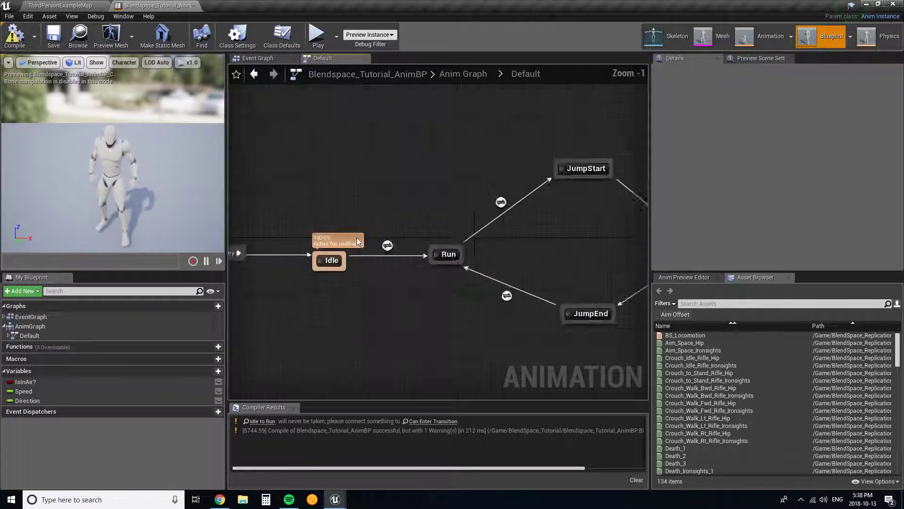
pyautogui.moveTo(431, 188)
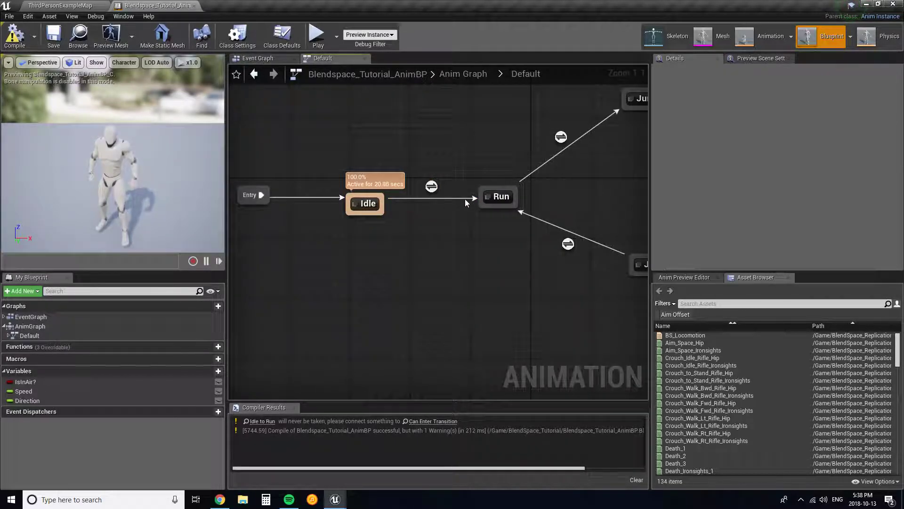
pyautogui.click(432, 186)
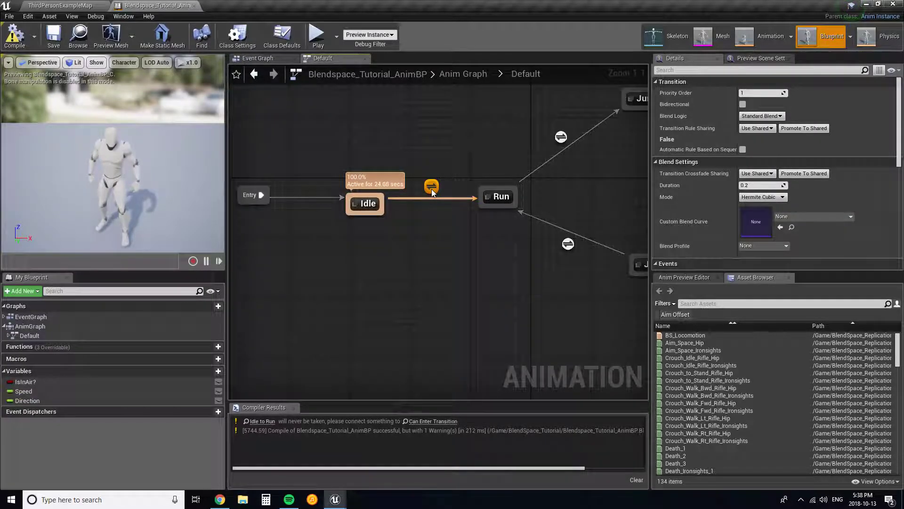
pyautogui.moveTo(431, 188); pyautogui.dragTo(383, 189, button='right')
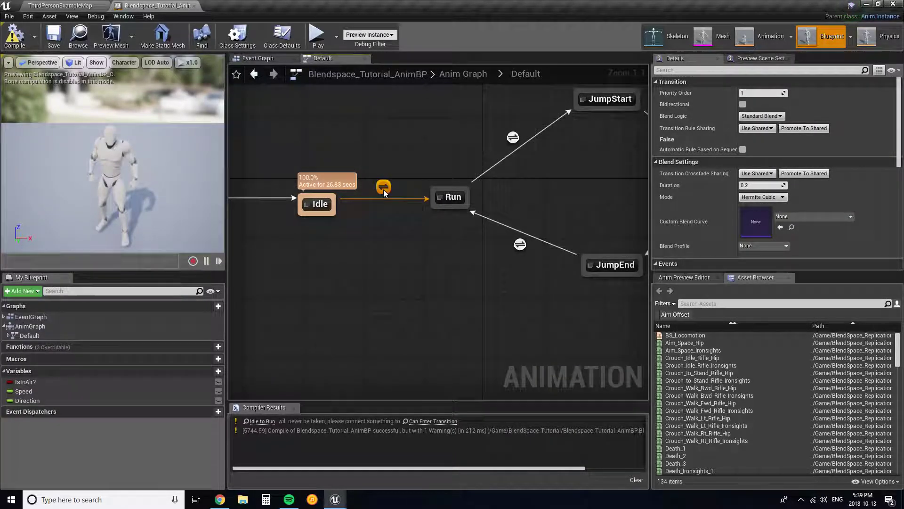
pyautogui.doubleClick(383, 190)
pyautogui.moveTo(378, 234); pyautogui.dragTo(440, 207, button='right')
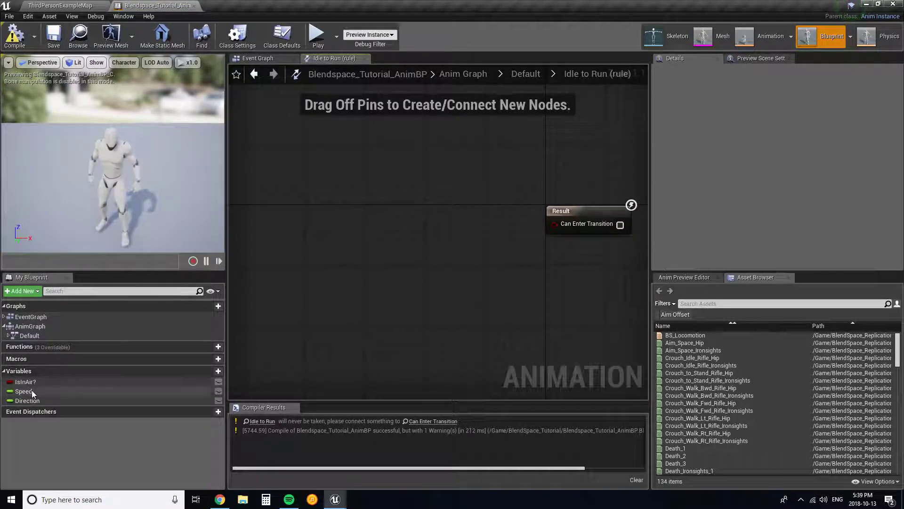
# Add a Speed getter to the transition rule and connect it to a float > float comparison
pyautogui.moveTo(28, 390); pyautogui.dragTo(123, 359)
pyautogui.moveTo(311, 219); pyautogui.dragTo(417, 217)
pyautogui.click(324, 226)
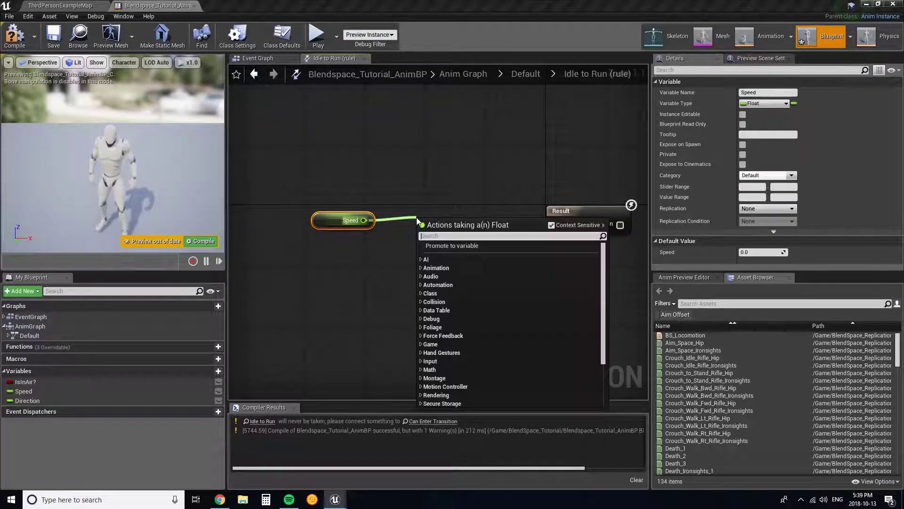
pyautogui.write('great')
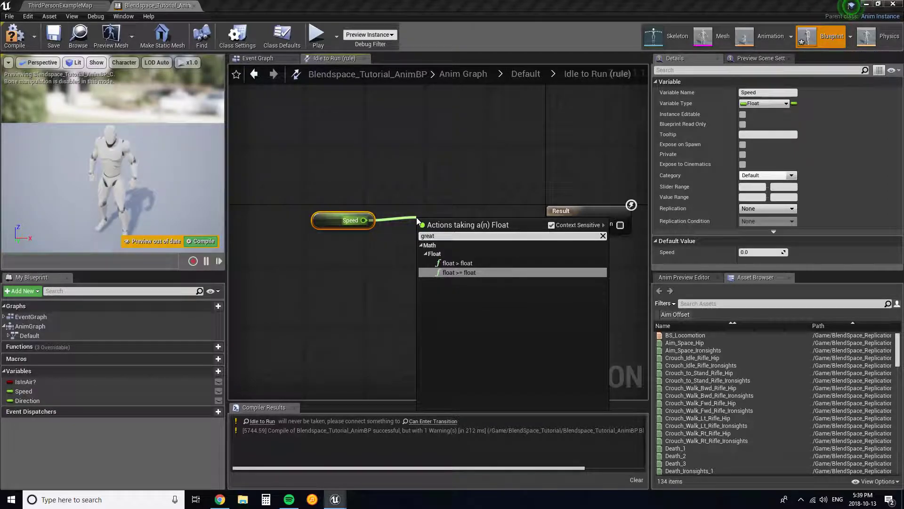
pyautogui.press('Up')
pyautogui.press('Return')
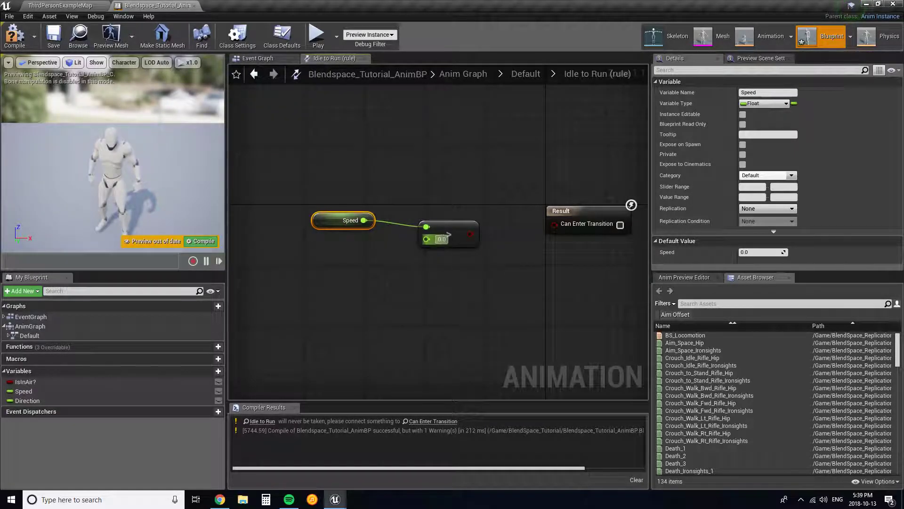
# Set the comparison threshold to 10 and connect its result to Can Enter Transition
pyautogui.click(442, 239)
pyautogui.write('10')
pyautogui.press('Return')
pyautogui.moveTo(460, 232); pyautogui.dragTo(555, 224)
pyautogui.click(348, 218)
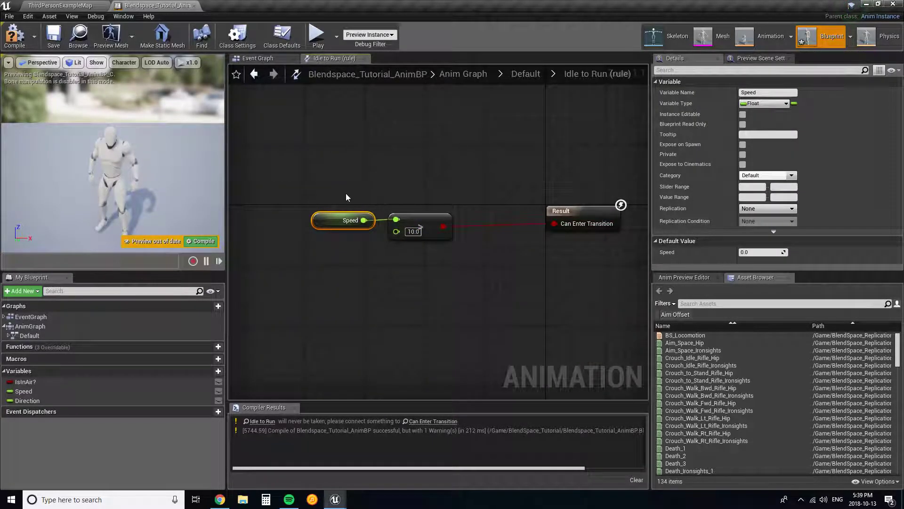
# Straighten the connections between all nodes in the Idle to Run rule and compile the blueprint
pyautogui.hotkey('ctrl', 'a')
pyautogui.rightClick(578, 212)
pyautogui.moveTo(627, 351)
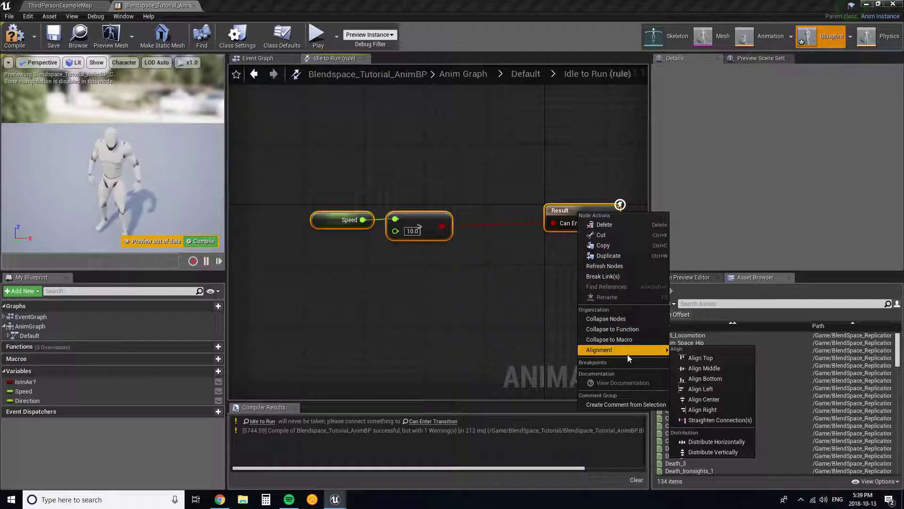
pyautogui.click(714, 419)
pyautogui.click(452, 195)
pyautogui.moveTo(452, 195); pyautogui.dragTo(377, 181, button='right')
pyautogui.click(28, 42)
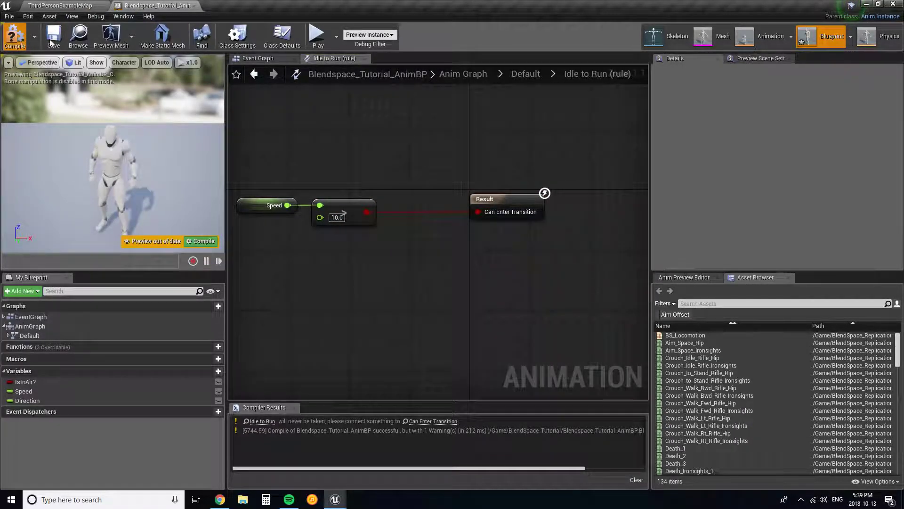
# Return to the Default state machine, create a transition from Run back to Idle, and open its rule
pyautogui.click(535, 76)
pyautogui.scroll(2, 425, 247)
pyautogui.moveTo(425, 247); pyautogui.dragTo(484, 175, button='right')
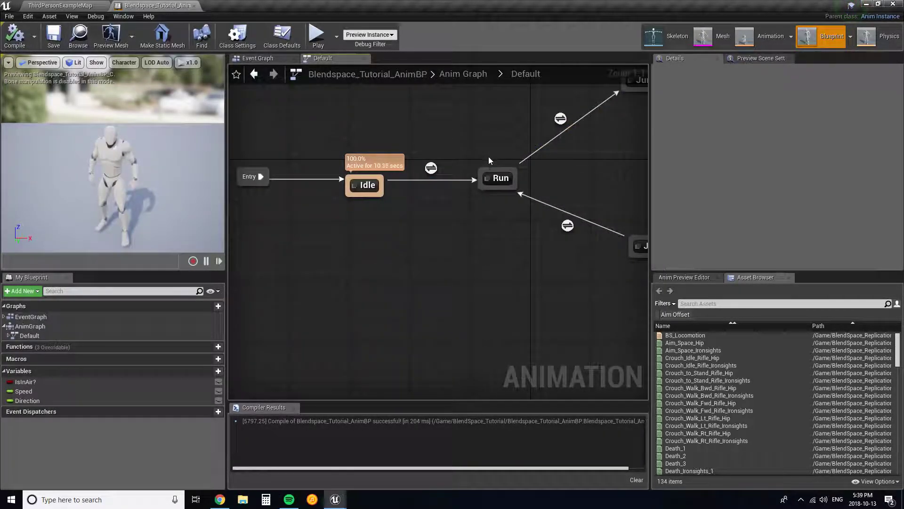
pyautogui.moveTo(488, 157); pyautogui.dragTo(466, 165, button='right')
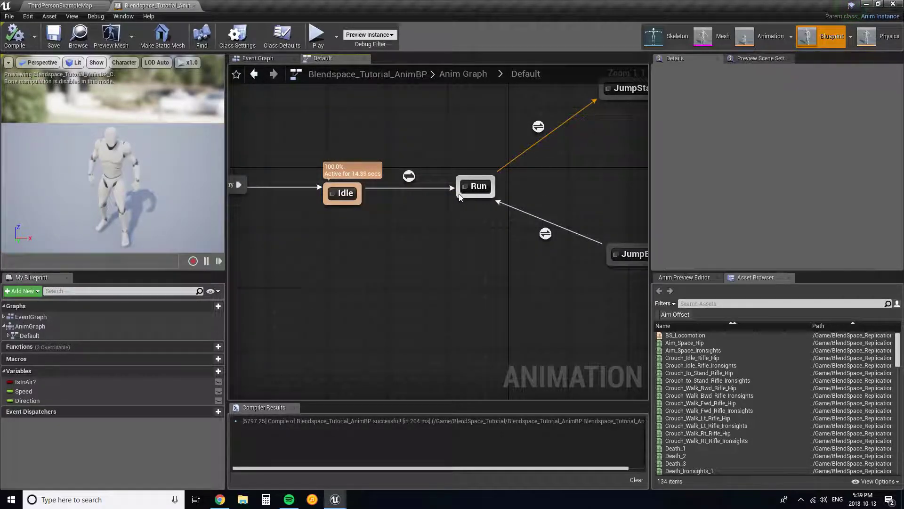
pyautogui.moveTo(459, 194); pyautogui.dragTo(358, 202)
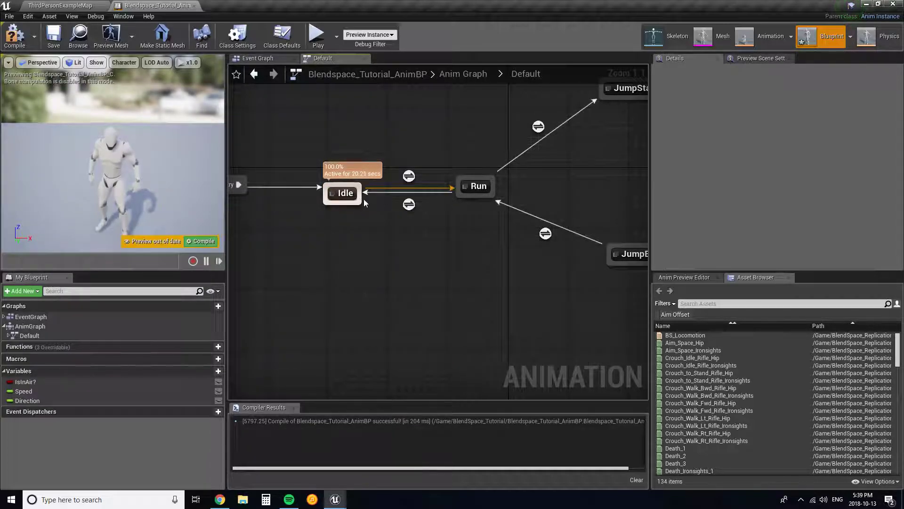
pyautogui.doubleClick(410, 206)
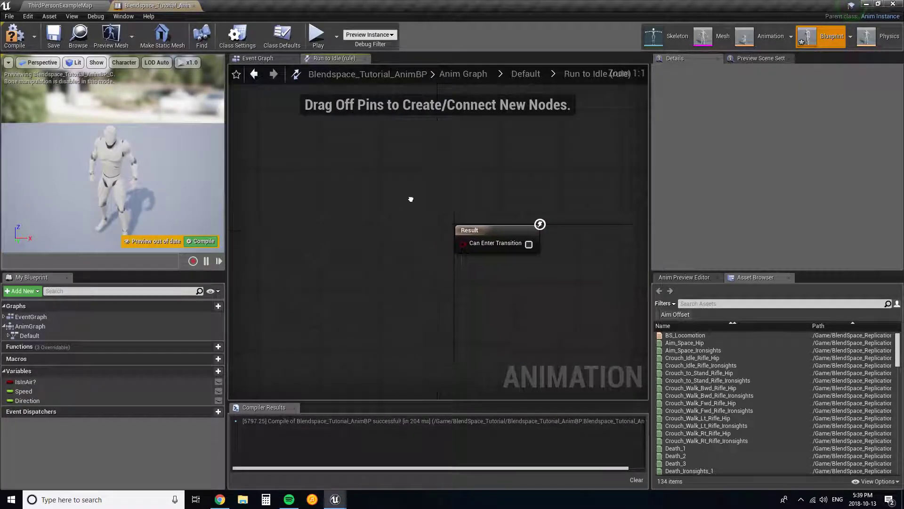
# Add a Speed getter to the Run to Idle rule and connect it to a float <= float comparison
pyautogui.moveTo(58, 390); pyautogui.dragTo(438, 212)
pyautogui.click(361, 215)
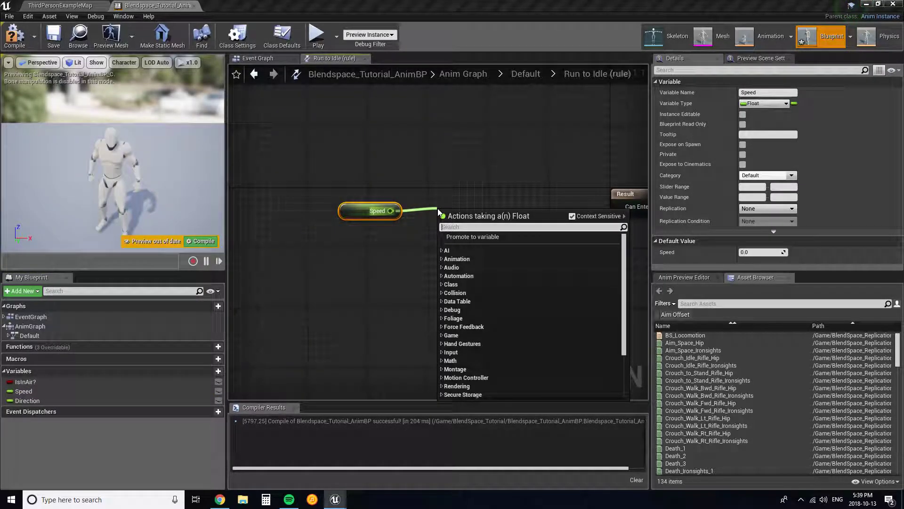
pyautogui.write('less')
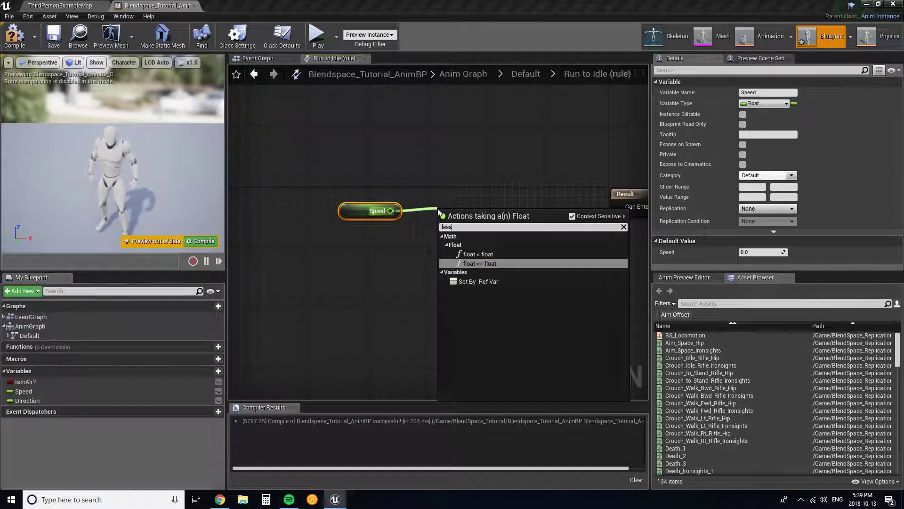
pyautogui.press('Return')
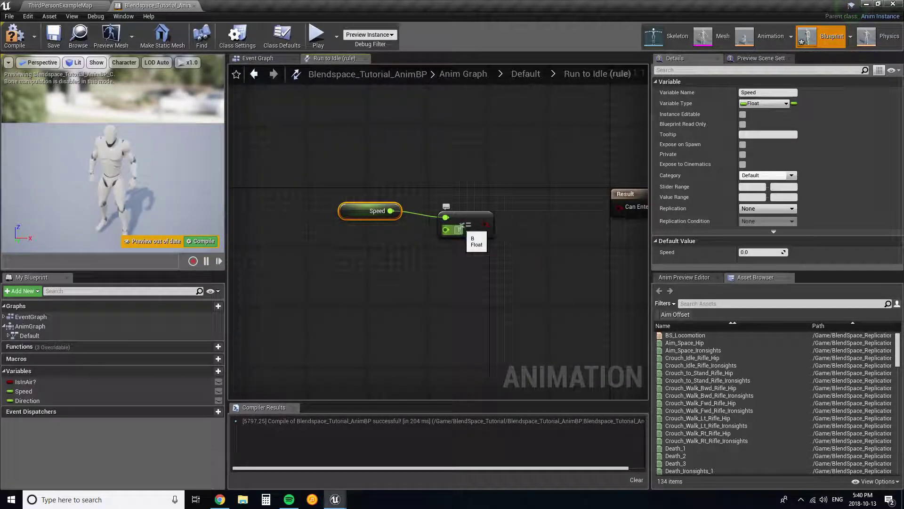
# Set the <= comparison threshold to 10 and connect its result to Can Enter Transition
pyautogui.click(466, 198)
pyautogui.moveTo(468, 203); pyautogui.dragTo(410, 207, button='right')
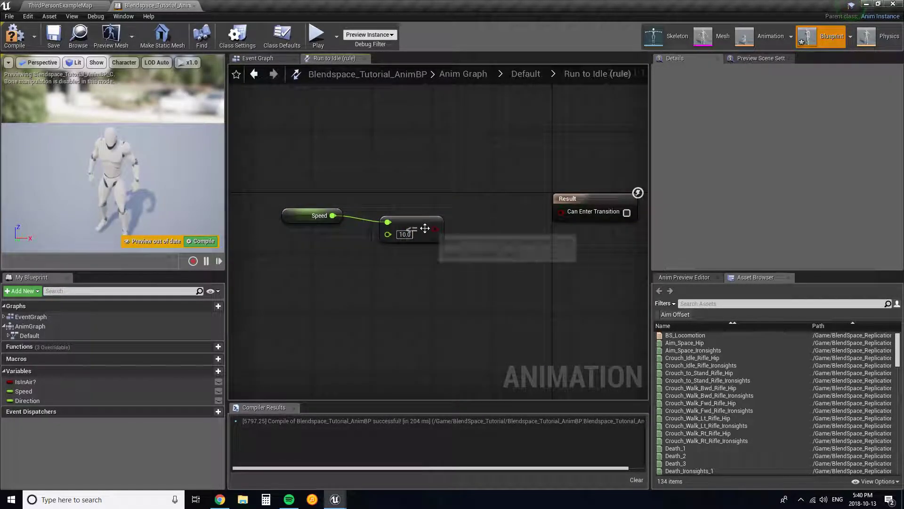
pyautogui.moveTo(435, 230); pyautogui.dragTo(566, 212)
# Straighten the connections between all nodes in the Run to Idle rule and compile the blueprint
pyautogui.moveTo(318, 174); pyautogui.dragTo(601, 231)
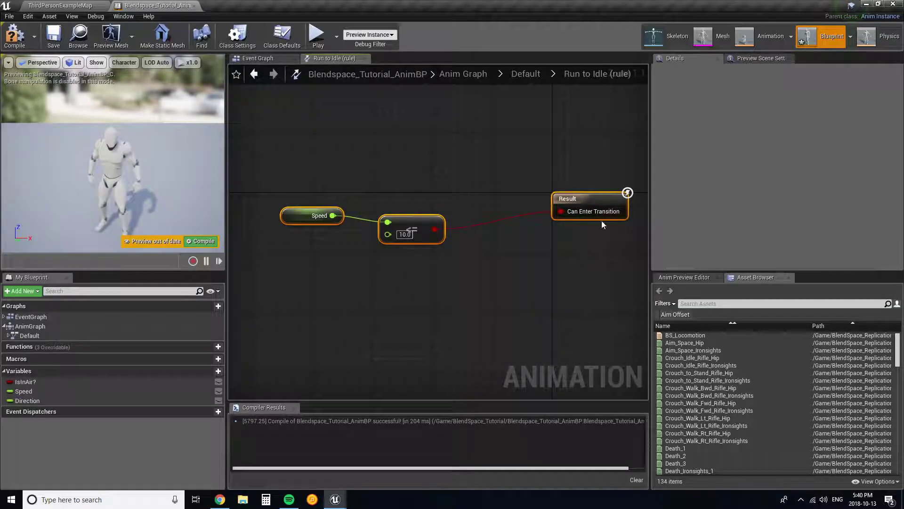
pyautogui.rightClick(589, 198)
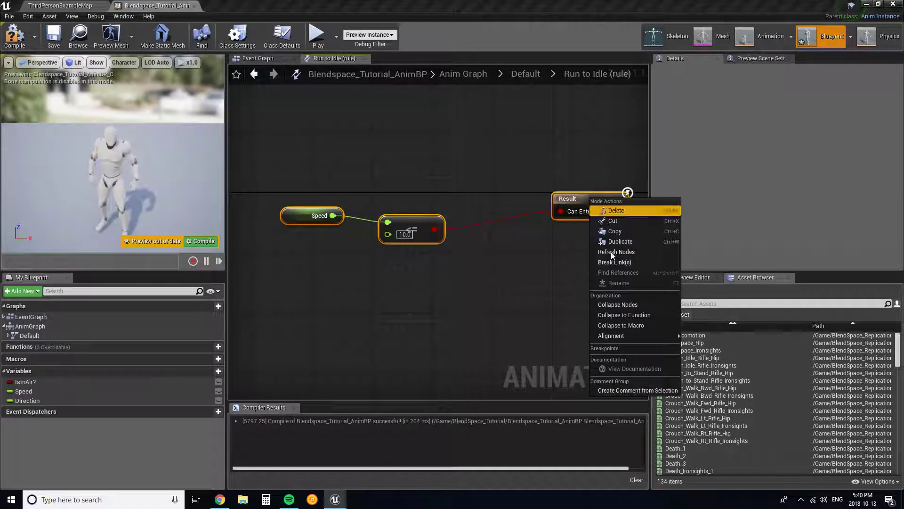
pyautogui.moveTo(638, 337)
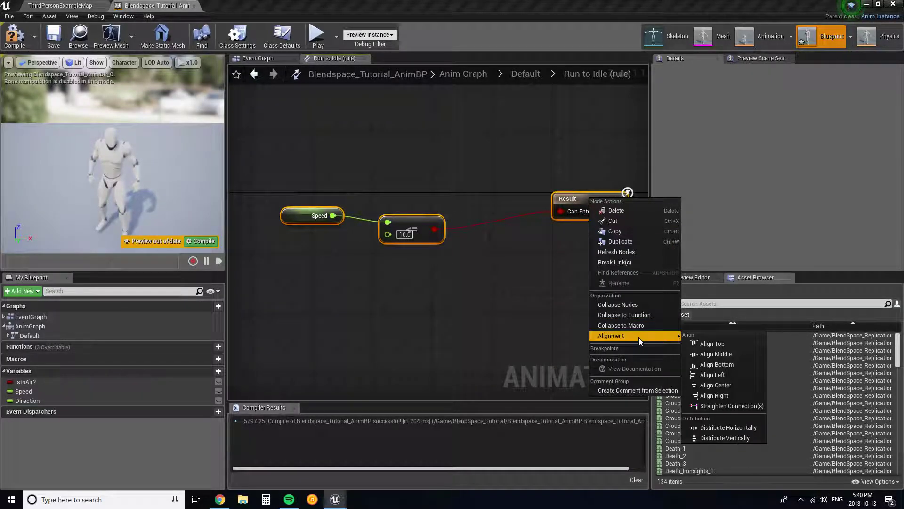
pyautogui.click(721, 406)
pyautogui.click(510, 181)
pyautogui.moveTo(544, 177); pyautogui.dragTo(507, 182, button='right')
pyautogui.click(15, 46)
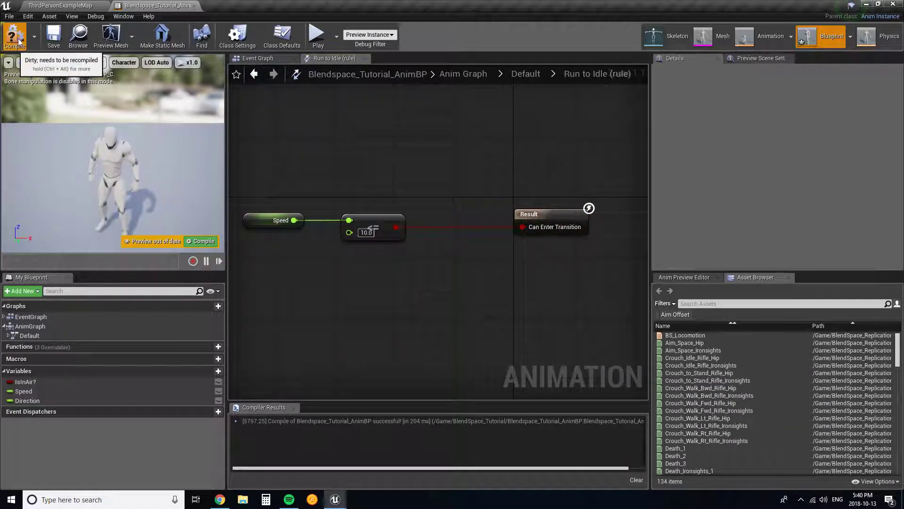
# Close the Run to Idle rule and reopen the Default state machine
pyautogui.click(366, 58)
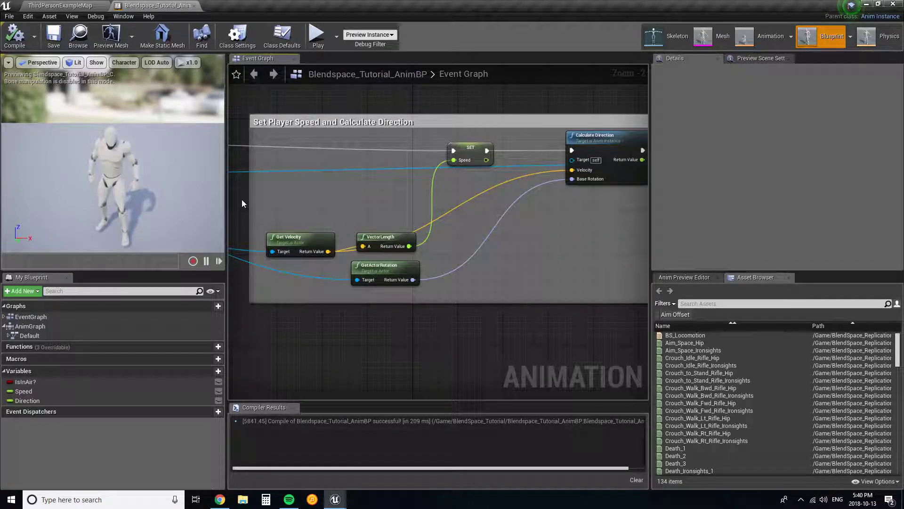
pyautogui.doubleClick(20, 335)
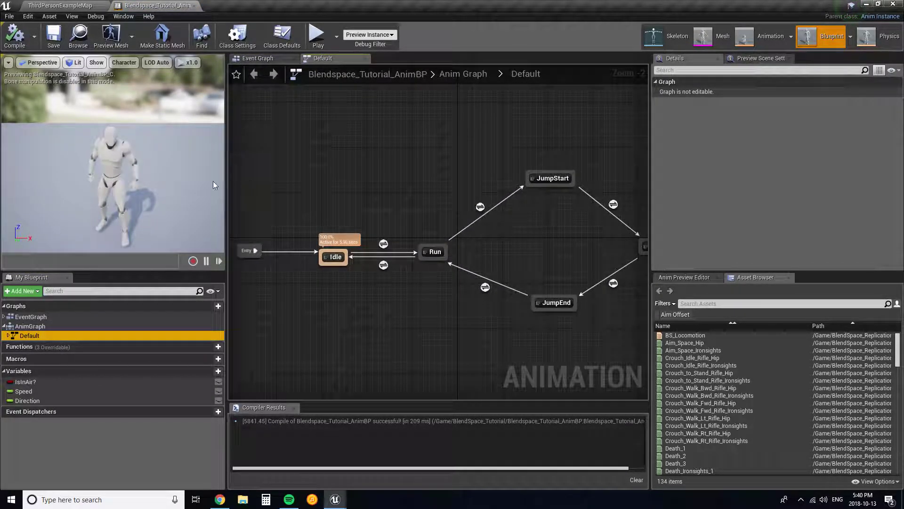
pyautogui.moveTo(410, 210); pyautogui.dragTo(441, 159, button='right')
pyautogui.scroll(2, 441, 162)
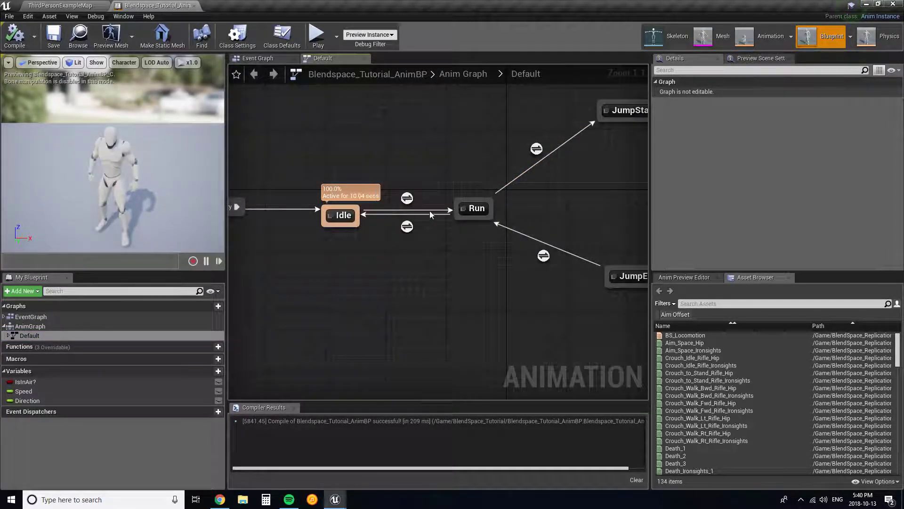
pyautogui.moveTo(451, 193); pyautogui.dragTo(402, 195, button='right')
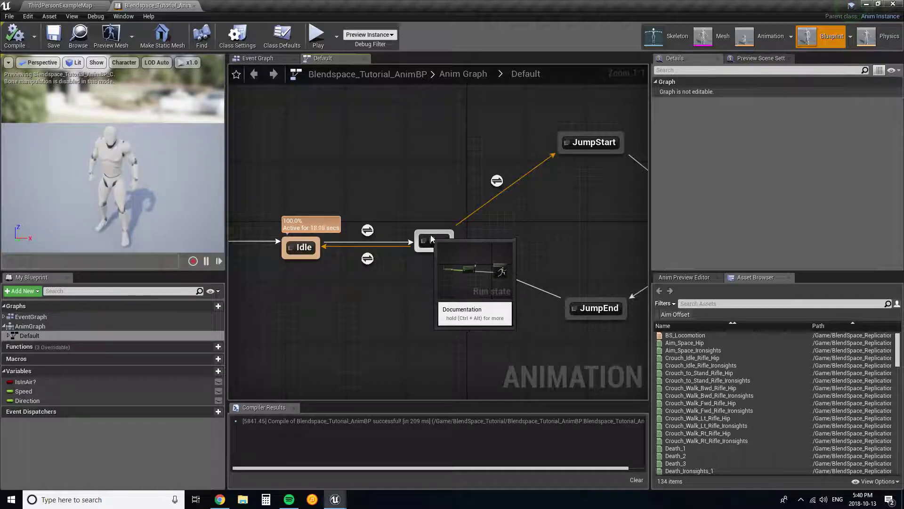
# Promote the Run to JumpStart transition rule to a shared rule named Jump Start
pyautogui.click(497, 183)
pyautogui.moveTo(496, 183); pyautogui.dragTo(449, 179, button='right')
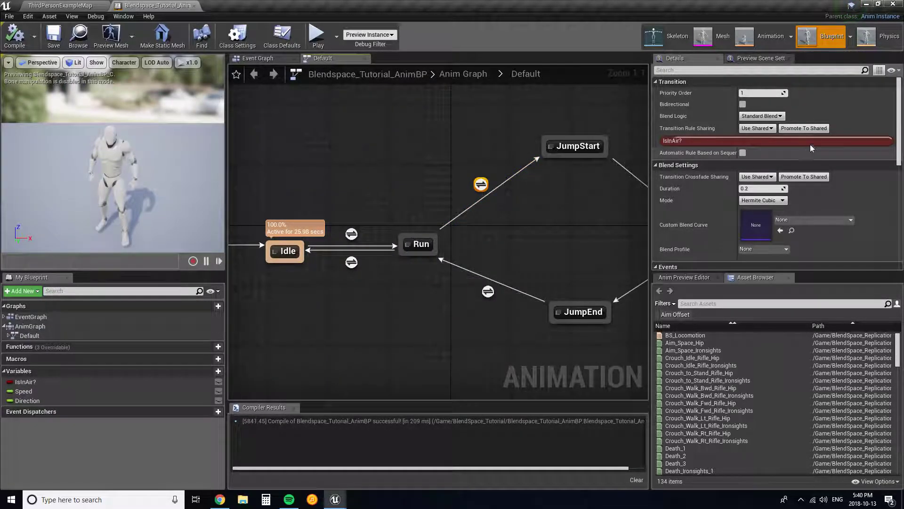
pyautogui.click(805, 129)
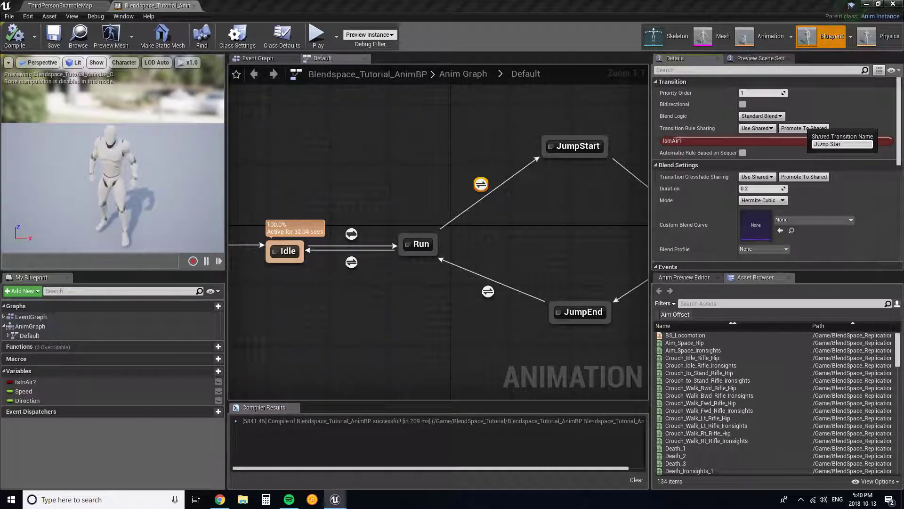
pyautogui.press('Return')
# Create a transition from Idle to JumpStart and assign it the shared Jump Start rule
pyautogui.moveTo(313, 238); pyautogui.dragTo(333, 258, button='right')
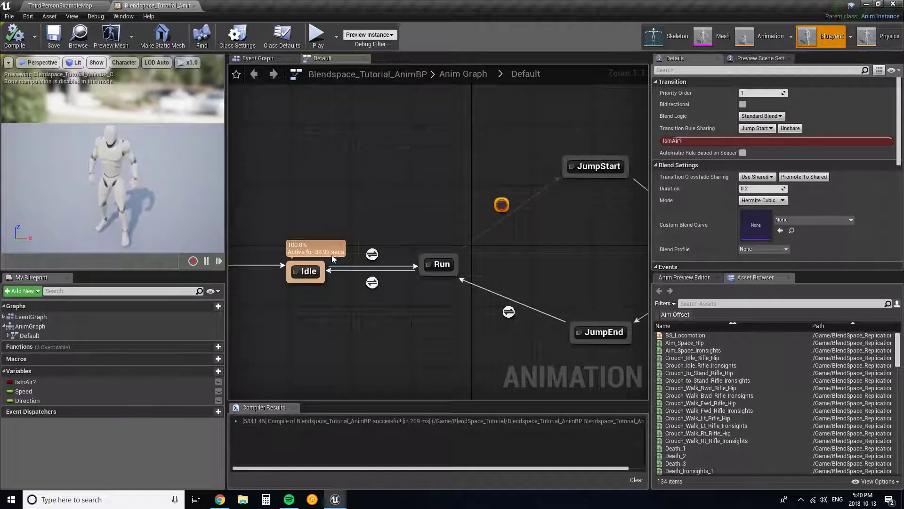
pyautogui.moveTo(317, 267); pyautogui.dragTo(568, 165)
pyautogui.moveTo(472, 179); pyautogui.dragTo(460, 168, button='right')
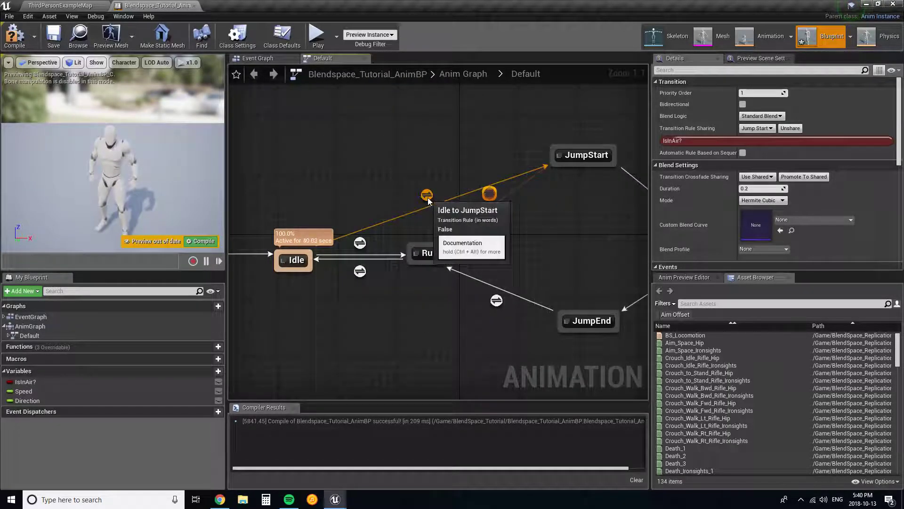
pyautogui.click(427, 197)
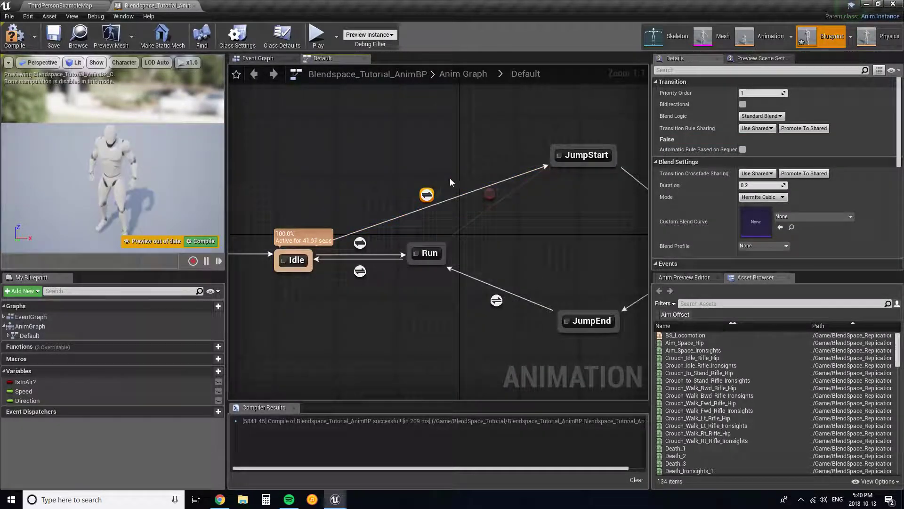
pyautogui.moveTo(450, 183); pyautogui.dragTo(414, 175, button='right')
pyautogui.click(757, 128)
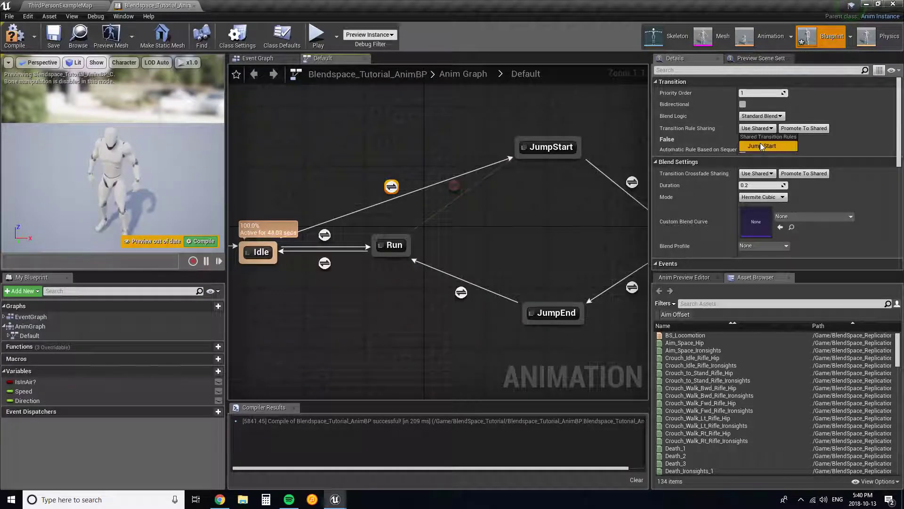
pyautogui.click(762, 146)
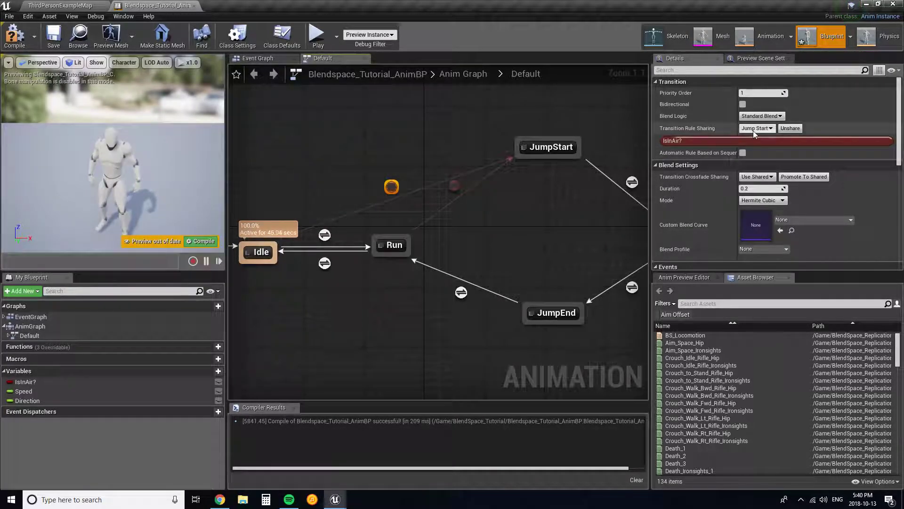
# Promote the JumpEnd to Run transition rule to a shared rule named Jump End
pyautogui.moveTo(384, 271); pyautogui.dragTo(422, 225, button='right')
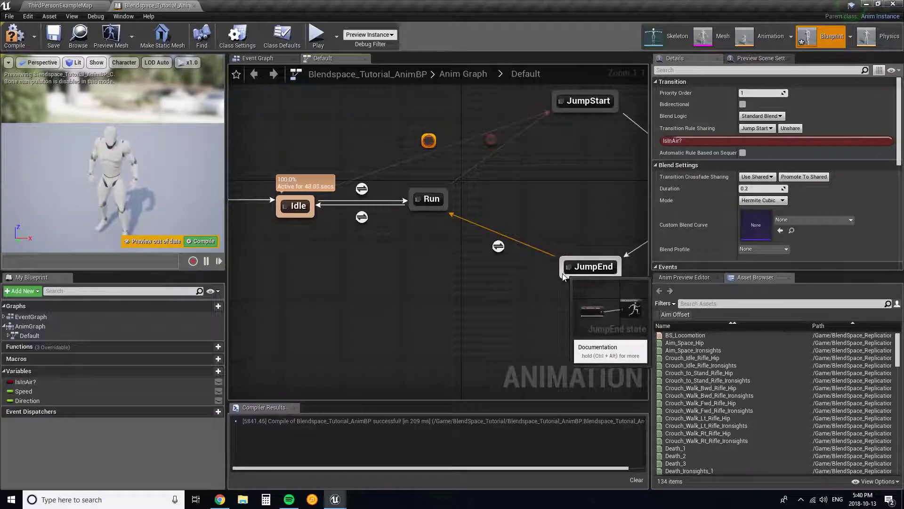
pyautogui.click(497, 247)
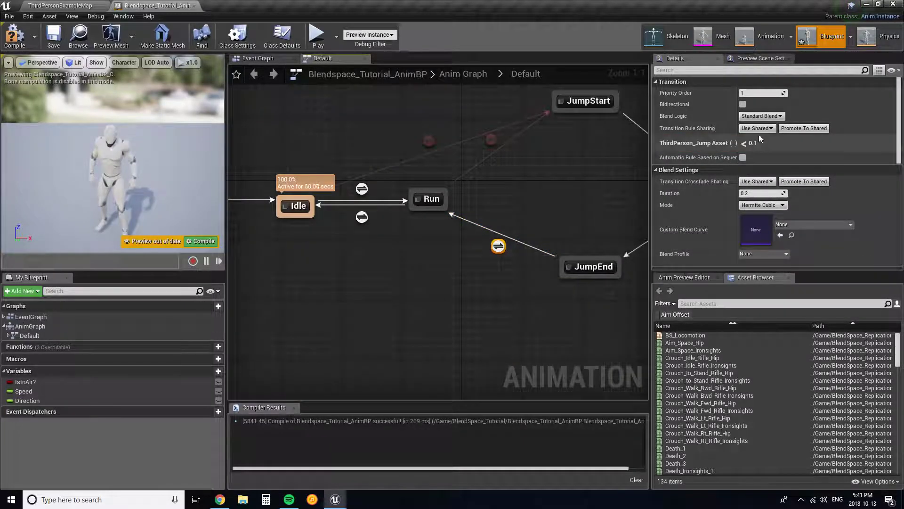
pyautogui.click(804, 127)
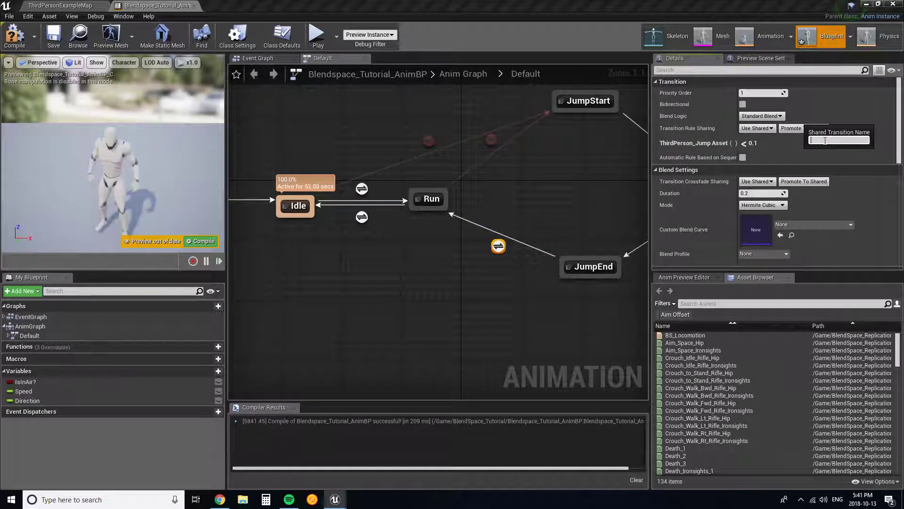
pyautogui.write('Jump End')
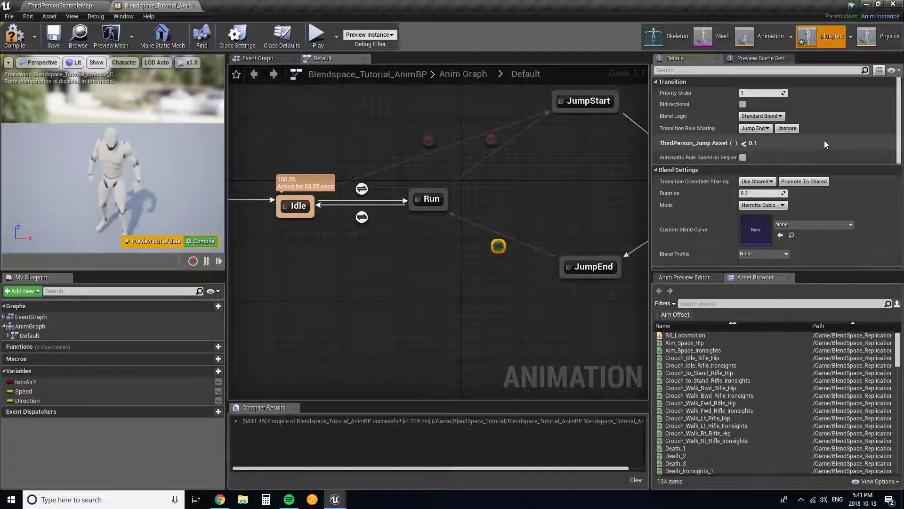
pyautogui.press('Return')
# Create a transition from JumpEnd to Idle and assign it the shared Jump End rule
pyautogui.moveTo(559, 277); pyautogui.dragTo(302, 216)
pyautogui.click(434, 250)
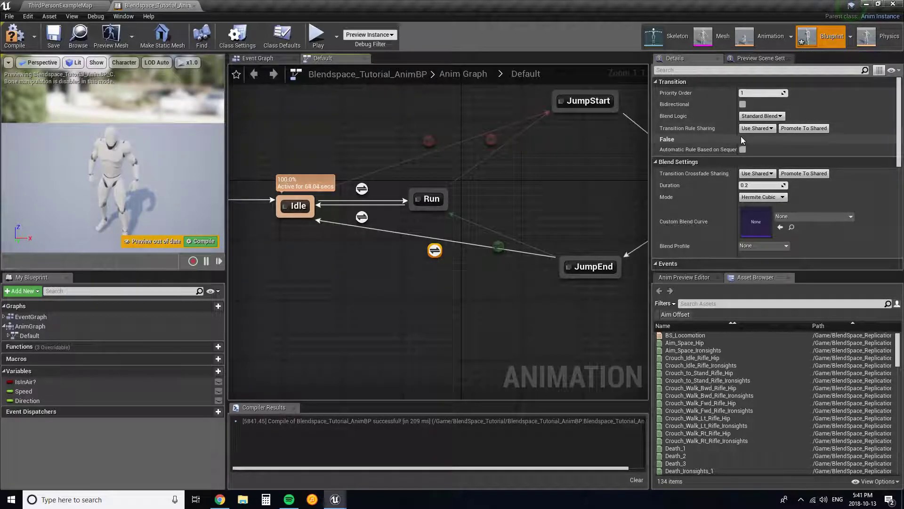
pyautogui.click(770, 130)
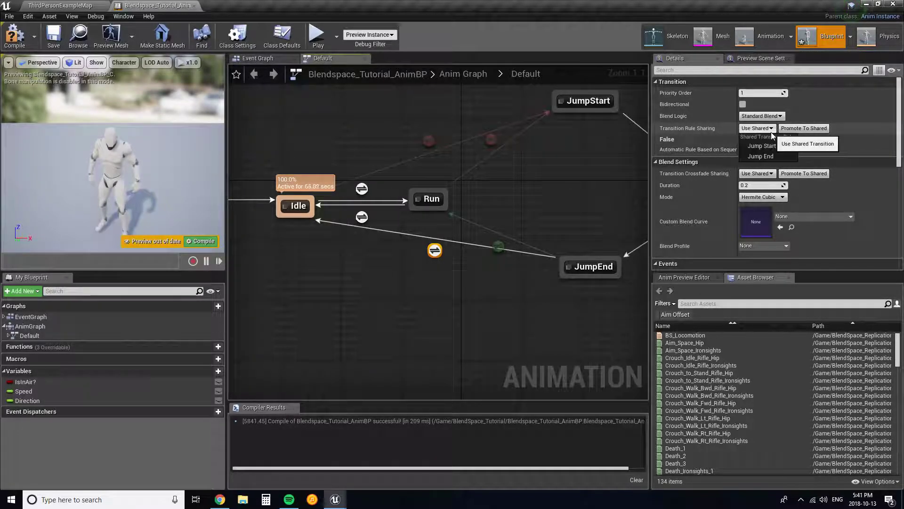
pyautogui.click(771, 155)
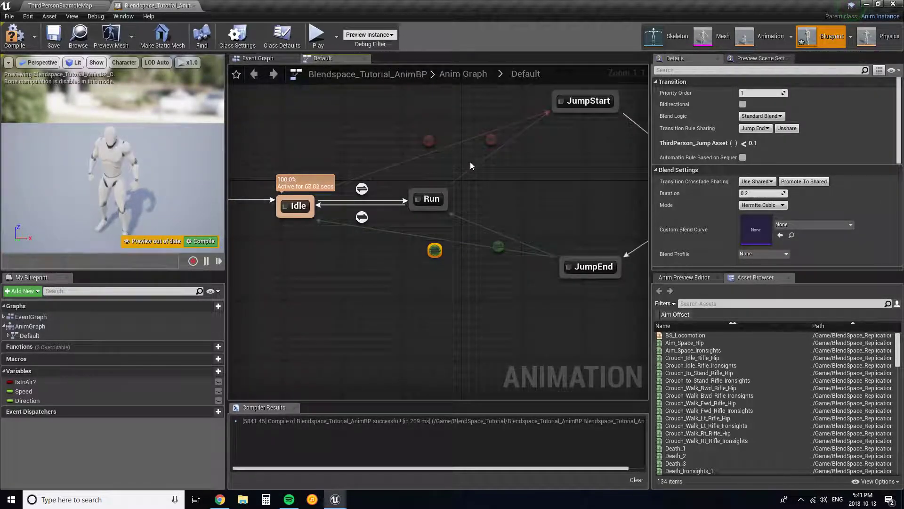
pyautogui.moveTo(470, 164); pyautogui.dragTo(460, 208, button='right')
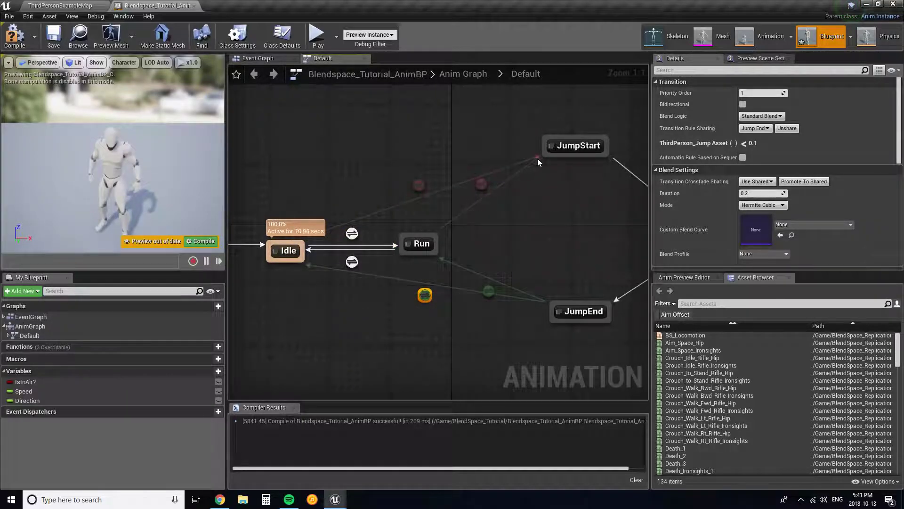
pyautogui.moveTo(570, 195); pyautogui.dragTo(555, 200, button='right')
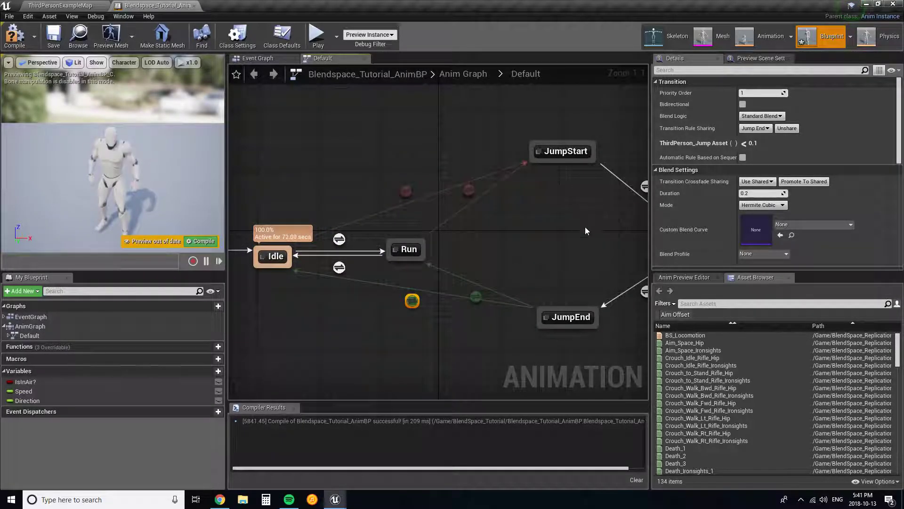
pyautogui.moveTo(615, 220); pyautogui.dragTo(523, 190, button='right')
pyautogui.moveTo(435, 283); pyautogui.dragTo(590, 264, button='right')
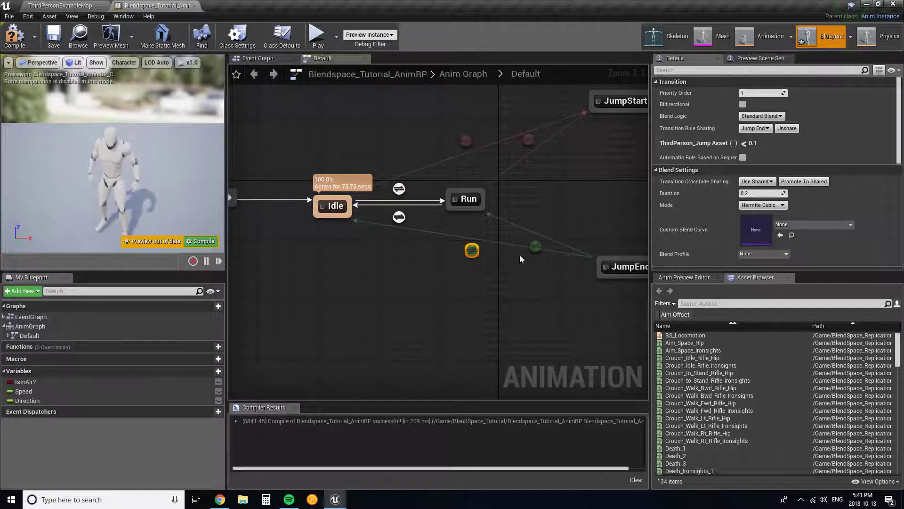
# Open the shared Jump Start rule from the Idle to JumpStart transition and align the Is in Air? node with the Result node
pyautogui.click(537, 247)
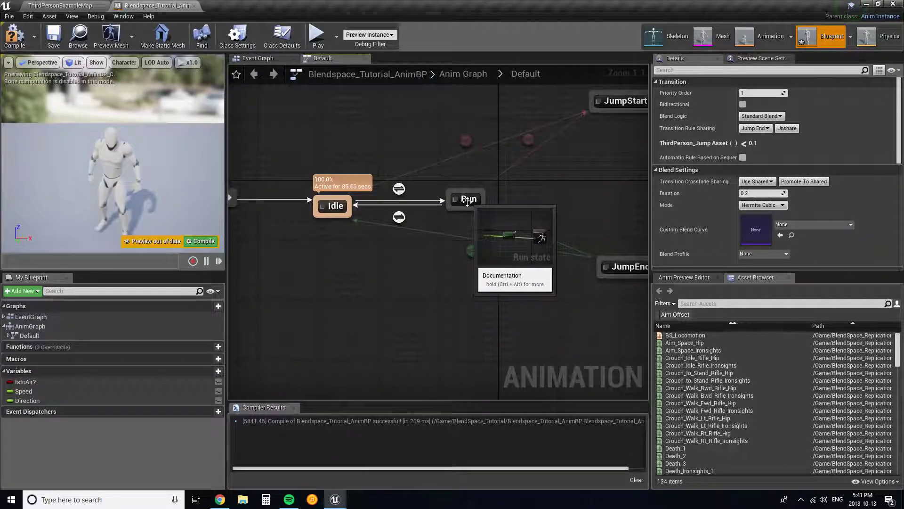
pyautogui.moveTo(544, 179); pyautogui.dragTo(511, 202, button='right')
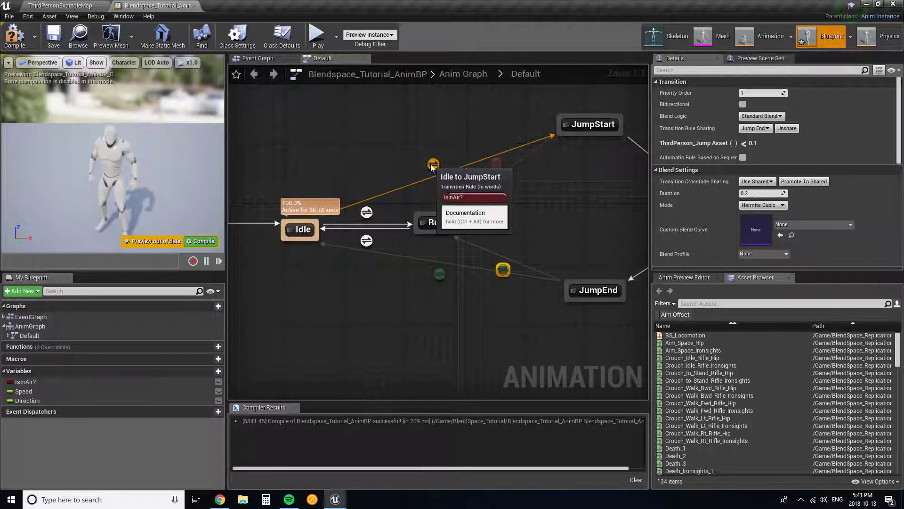
pyautogui.moveTo(356, 193); pyautogui.dragTo(320, 209, button='right')
pyautogui.doubleClick(398, 181)
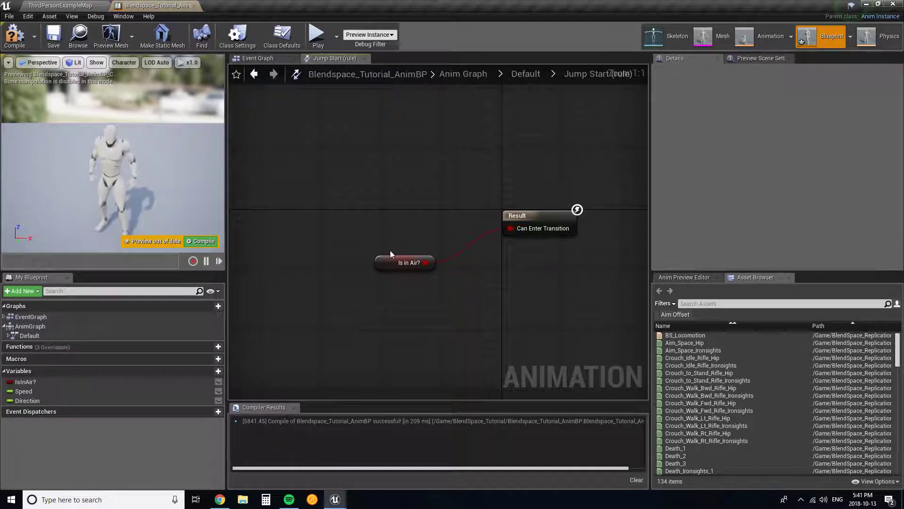
pyautogui.moveTo(387, 259); pyautogui.dragTo(387, 228)
pyautogui.click(427, 211)
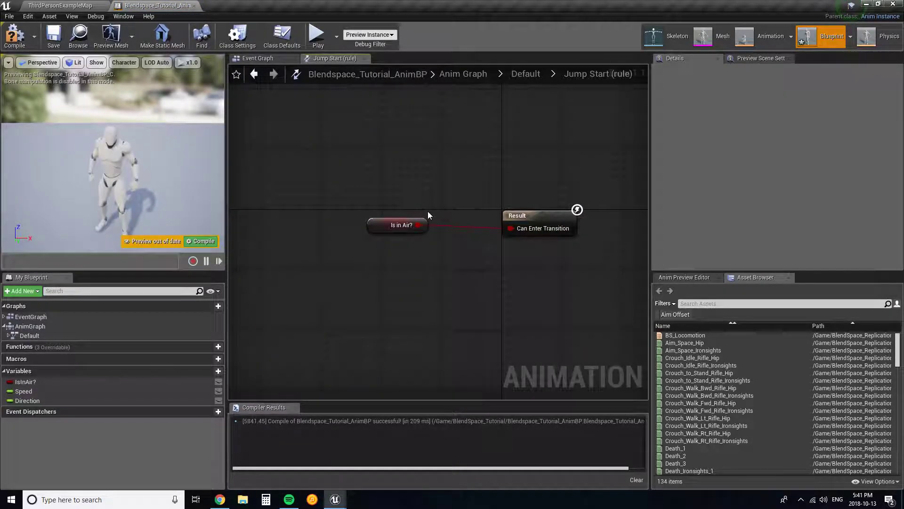
pyautogui.moveTo(428, 211); pyautogui.dragTo(412, 200, button='right')
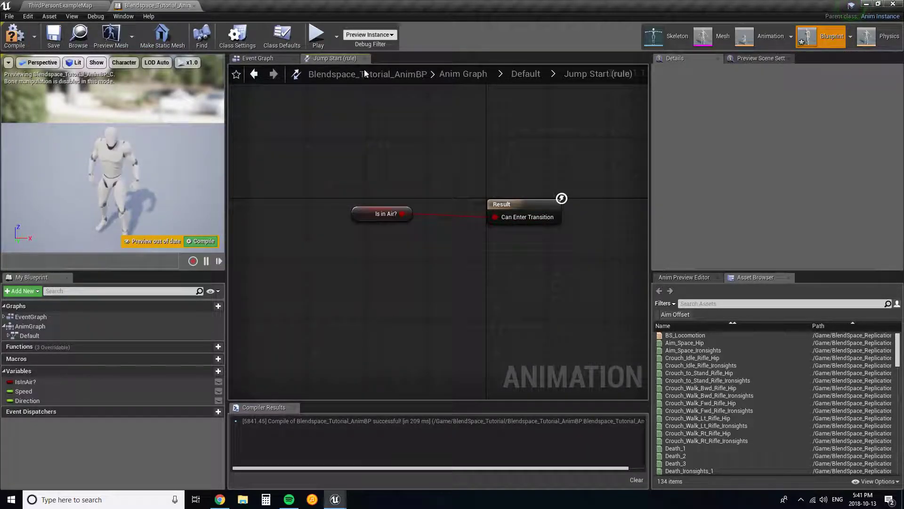
# Open the shared Jump End rule and move the ThirdPerson_Jump Asset time remaining node further away from the less-than comparison
pyautogui.click(525, 74)
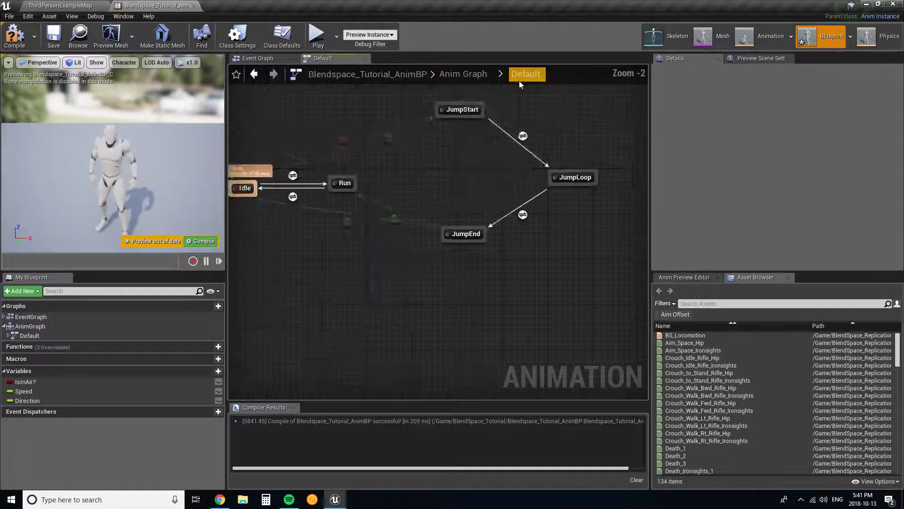
pyautogui.doubleClick(547, 229)
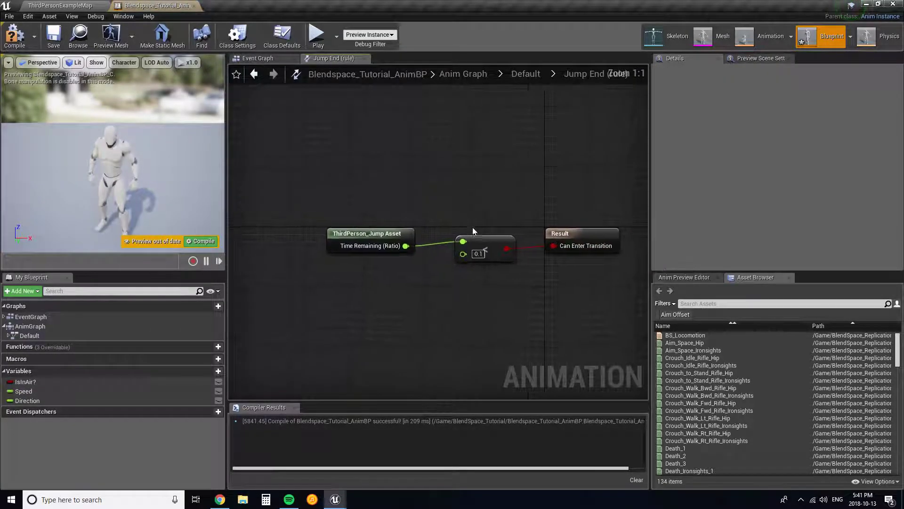
pyautogui.click(389, 249)
pyautogui.moveTo(372, 234); pyautogui.dragTo(330, 229)
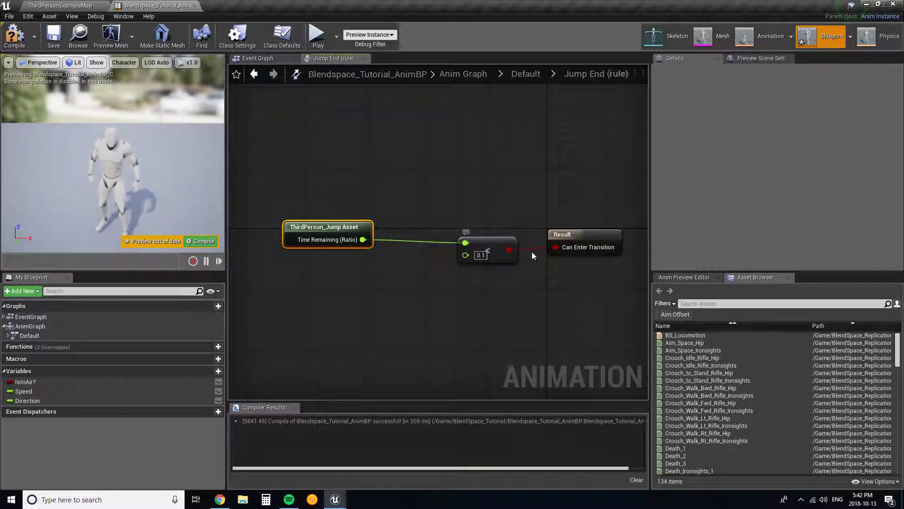
# Return to the Default state machine, compile the animation blueprint, and review its Event Graph
pyautogui.click(526, 74)
pyautogui.scroll(-1, 409, 147)
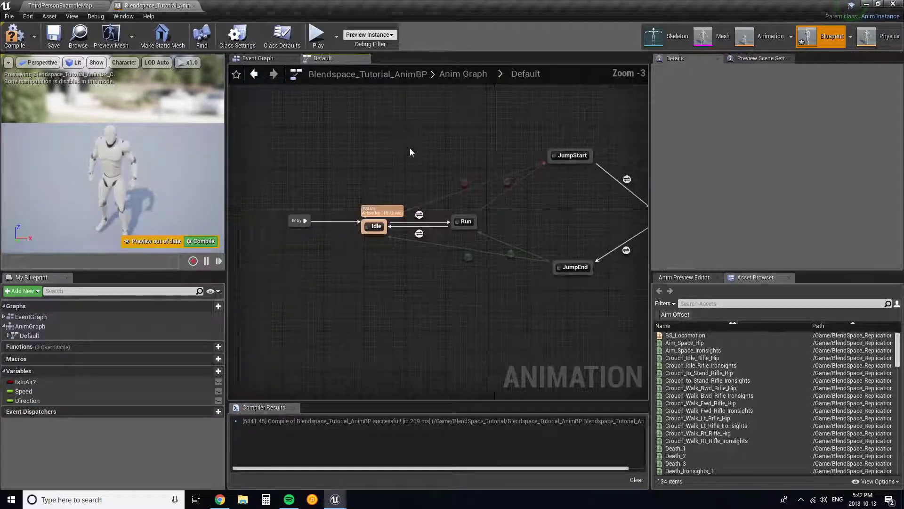
pyautogui.click(12, 42)
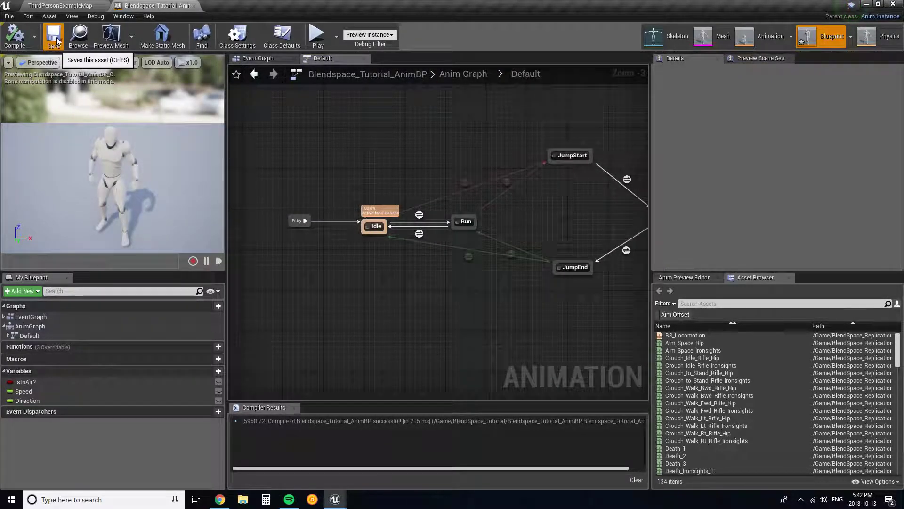
pyautogui.click(273, 59)
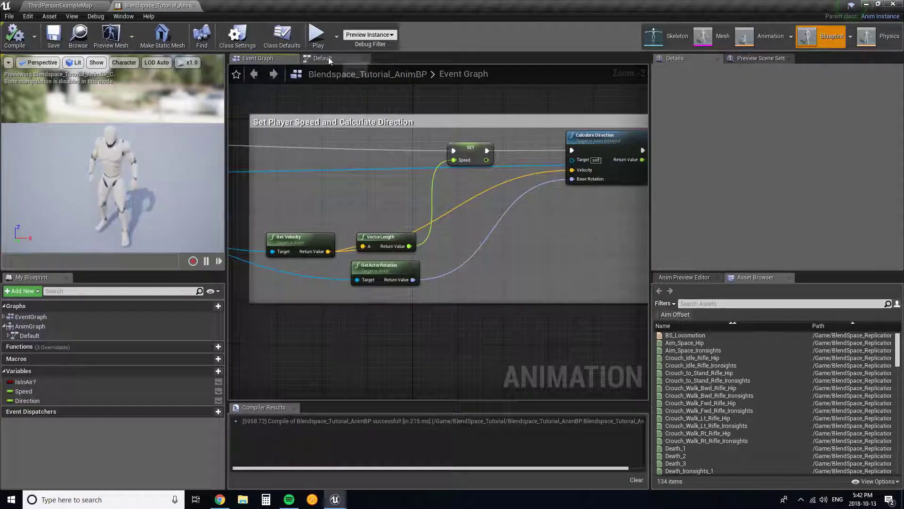
pyautogui.scroll(-5, 496, 175)
pyautogui.moveTo(496, 175); pyautogui.dragTo(376, 171, button='right')
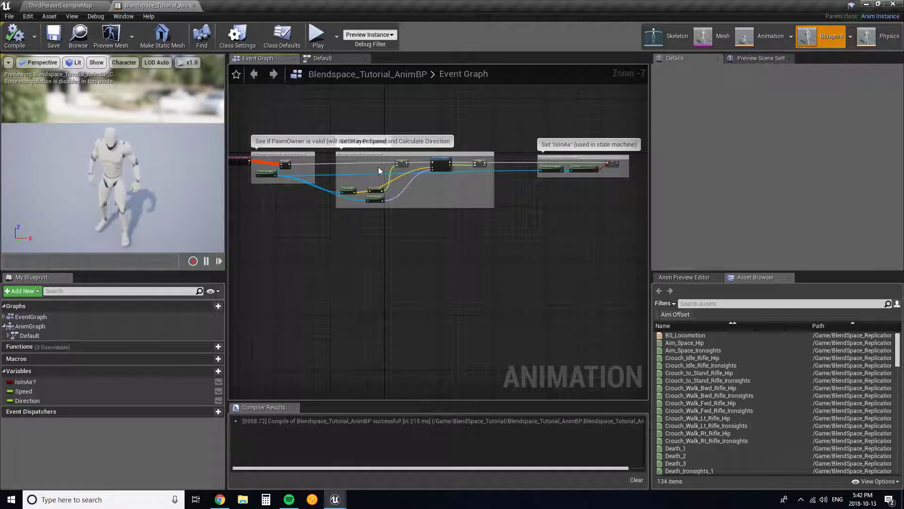
# Play ThirdPersonExampleMap in the viewport, move the character sideways in both directions to test the animations, and stop the session
pyautogui.click(80, 6)
pyautogui.click(474, 36)
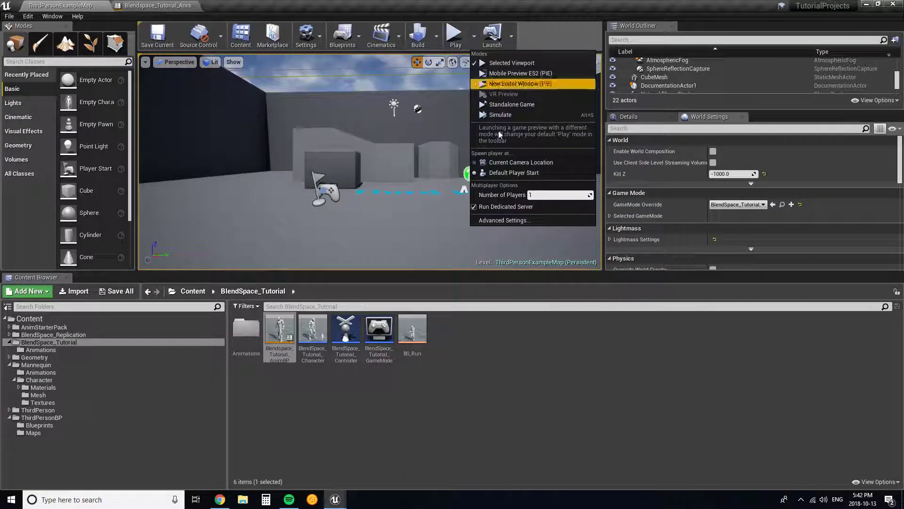
pyautogui.click(454, 34)
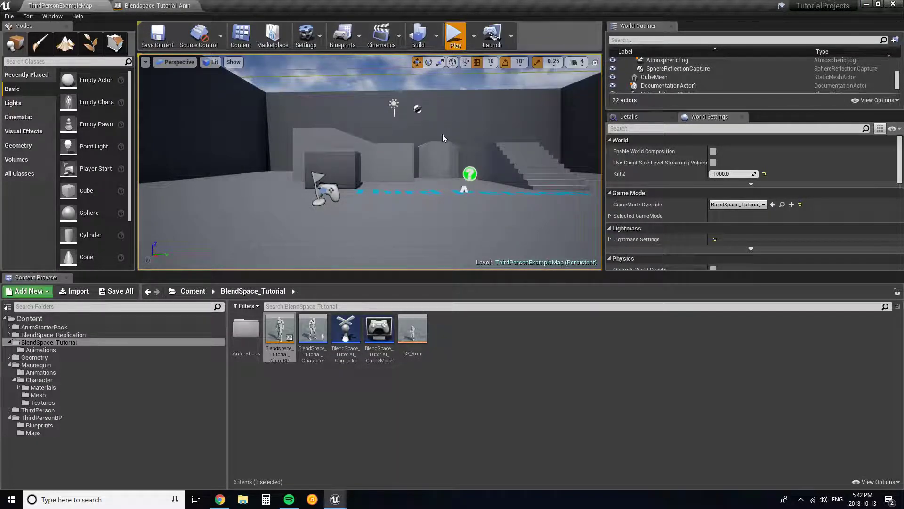
pyautogui.click(450, 173)
pyautogui.press('a')
pyautogui.press('d')
pyautogui.press('a')
pyautogui.press('d')
pyautogui.press('a')
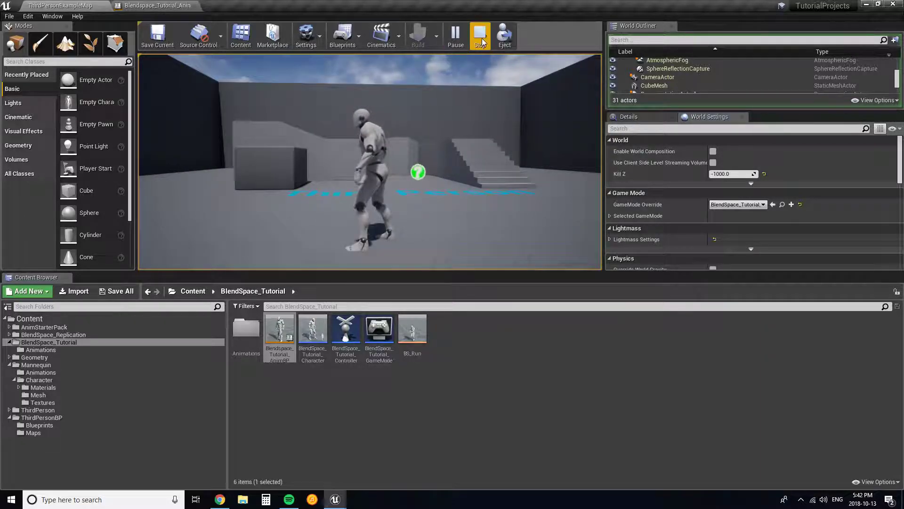
pyautogui.click(480, 34)
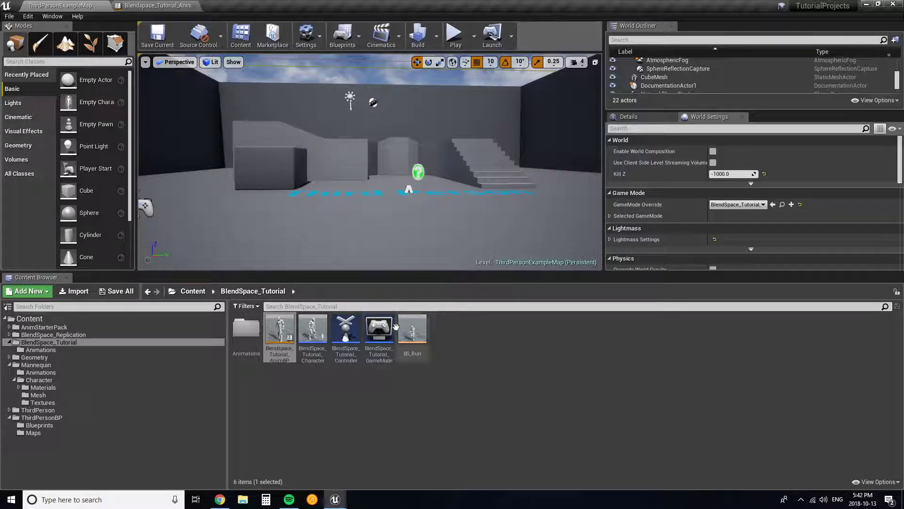
# Check the animation class assigned to the Mesh component of BlendSpace_Tutorial_Character and return to the level editor
pyautogui.click(313, 335)
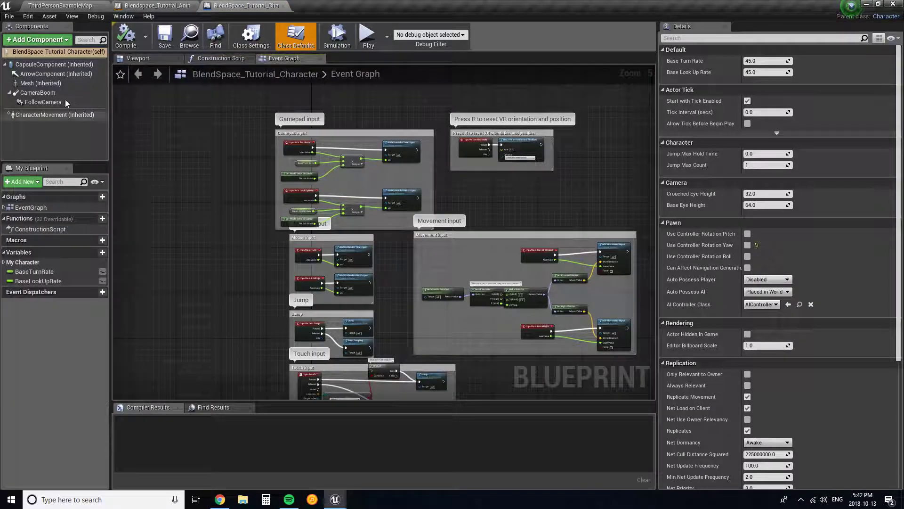
pyautogui.click(41, 83)
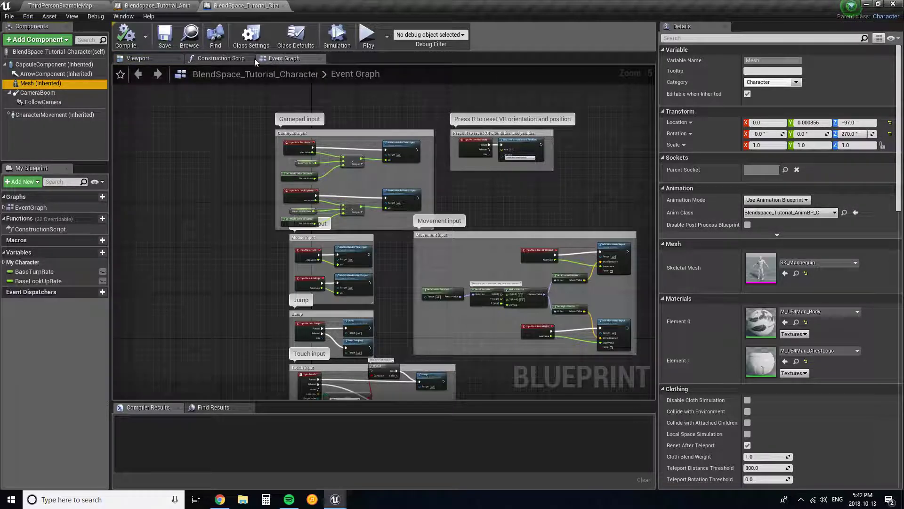
pyautogui.click(283, 6)
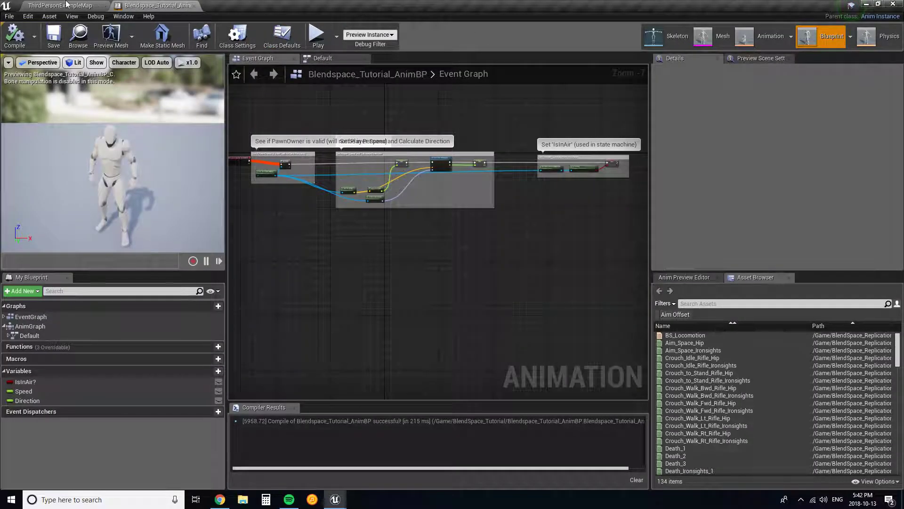
pyautogui.click(67, 5)
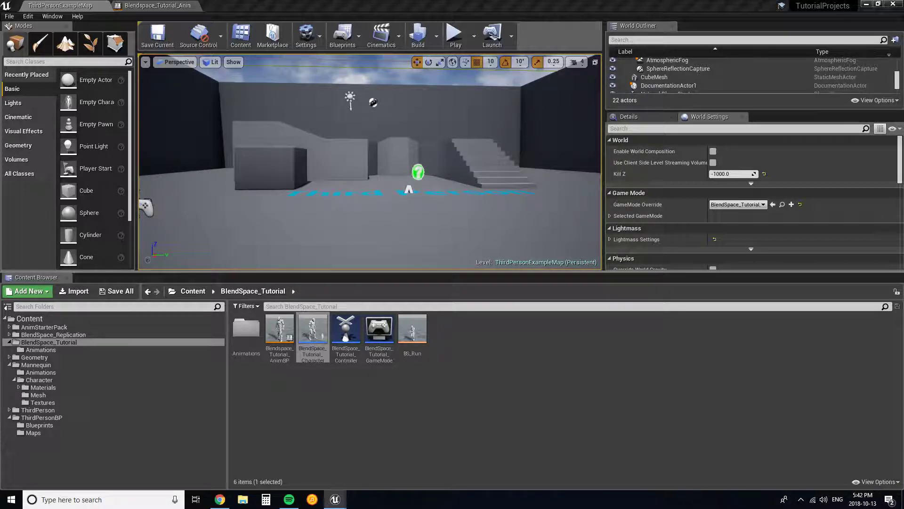
# Open the Run state in Blendspace_Tutorial_AnimBP and delete its ThirdPerson_IdleRun_2D blend space player
pyautogui.doubleClick(280, 330)
pyautogui.click(345, 58)
pyautogui.scroll(3, 436, 213)
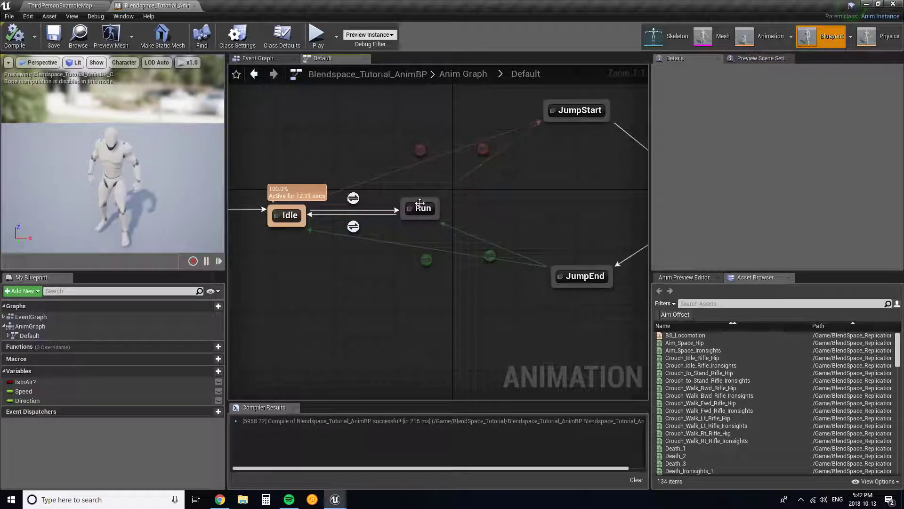
pyautogui.doubleClick(420, 207)
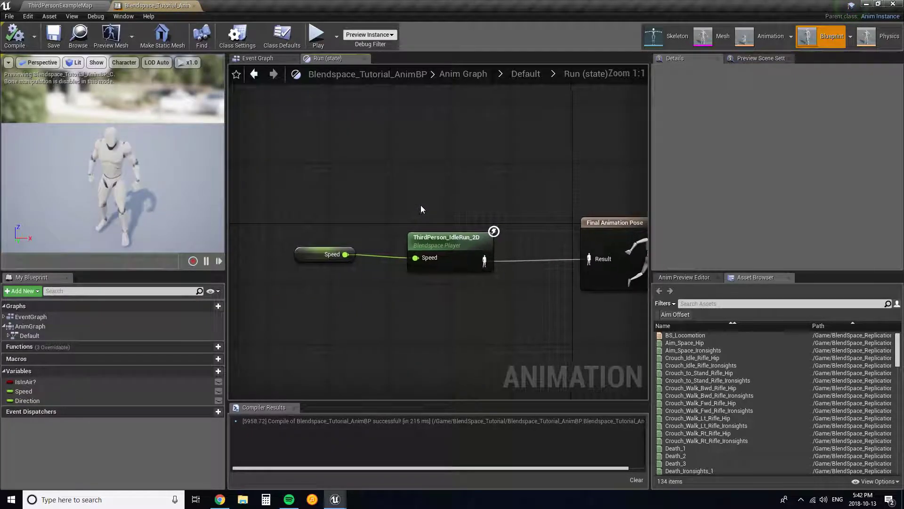
pyautogui.click(494, 197)
pyautogui.moveTo(494, 197); pyautogui.dragTo(432, 201, button='right')
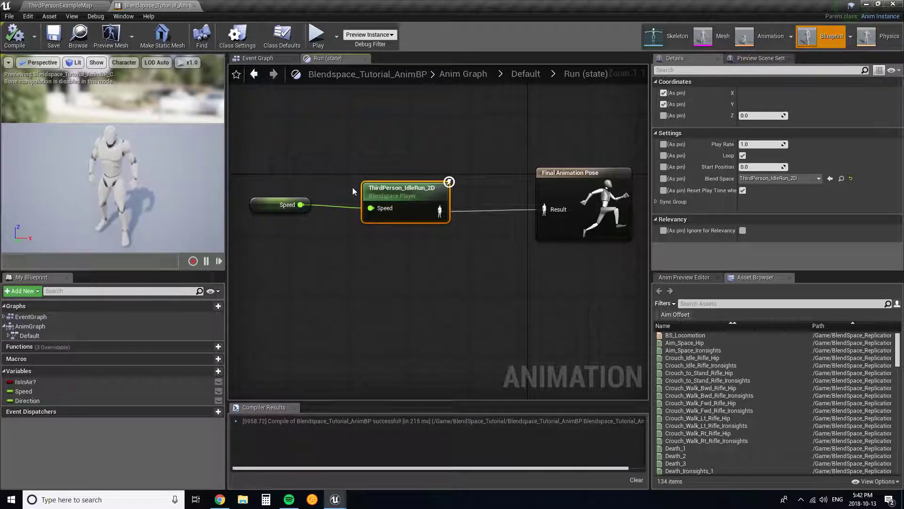
pyautogui.moveTo(358, 195); pyautogui.dragTo(395, 176, button='right')
pyautogui.click(328, 194)
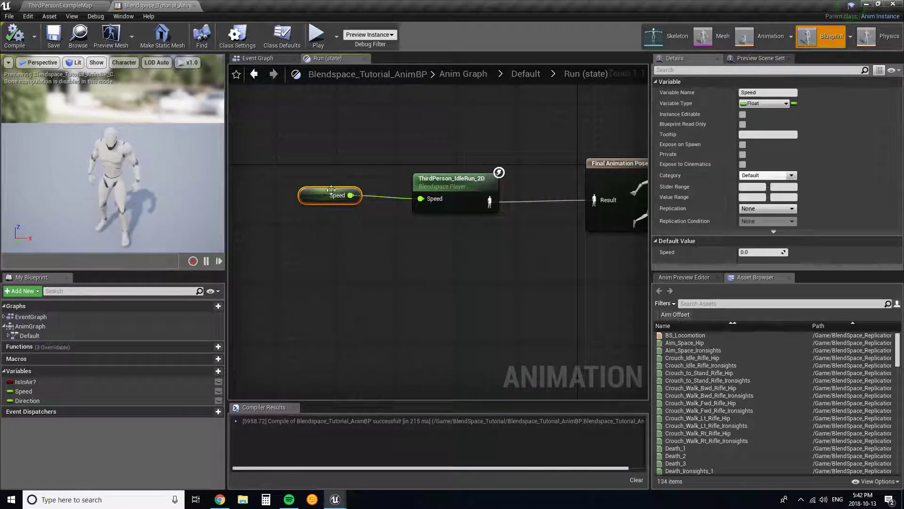
pyautogui.click(454, 151)
pyautogui.click(452, 188)
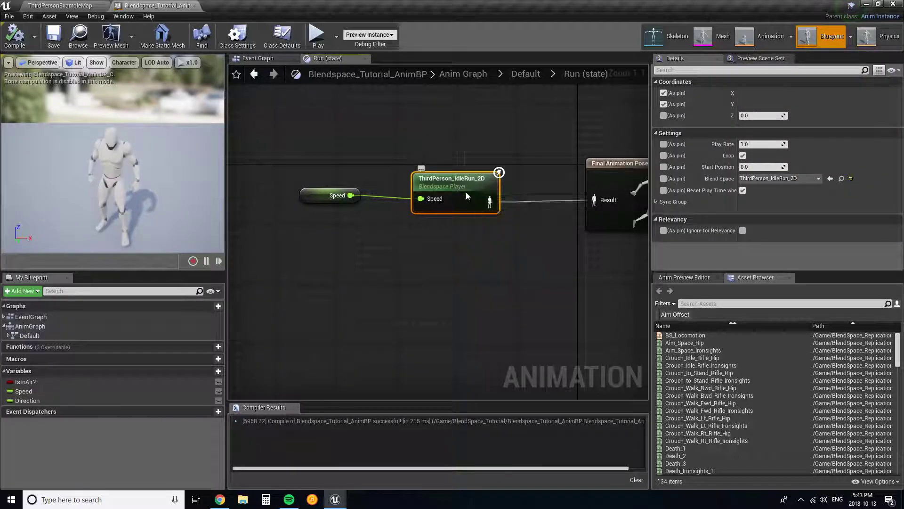
pyautogui.press('Delete')
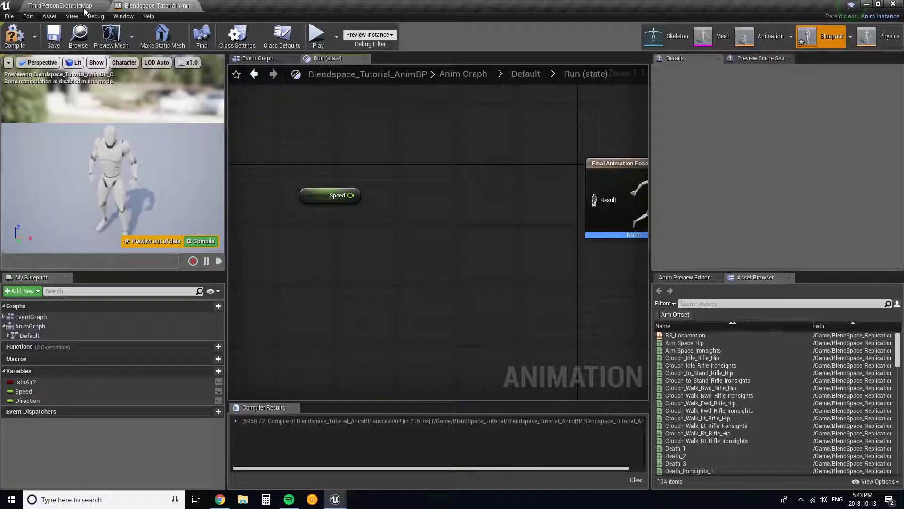
# Add a BS_Run blend space player to the Run state, connected to the Final Animation Pose result
pyautogui.click(66, 5)
pyautogui.click(412, 333)
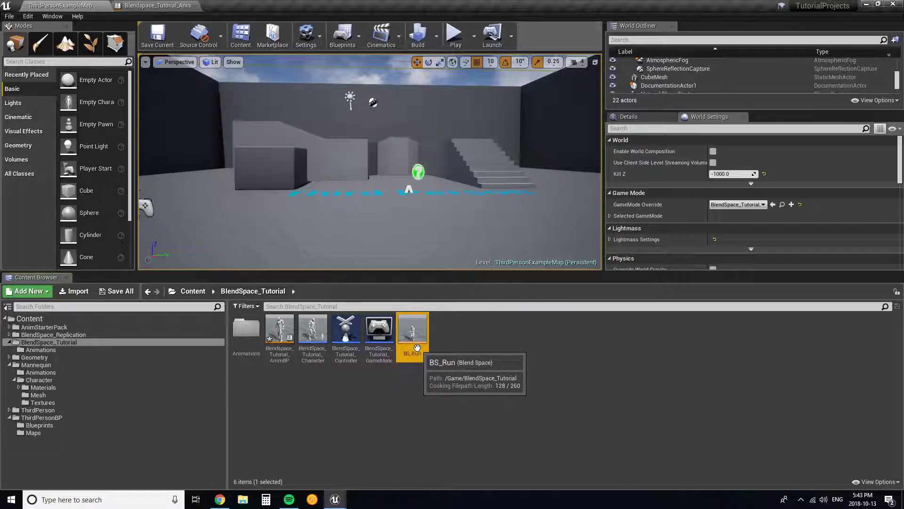
pyautogui.click(165, 5)
pyautogui.moveTo(594, 199); pyautogui.dragTo(450, 205)
pyautogui.write('BS_')
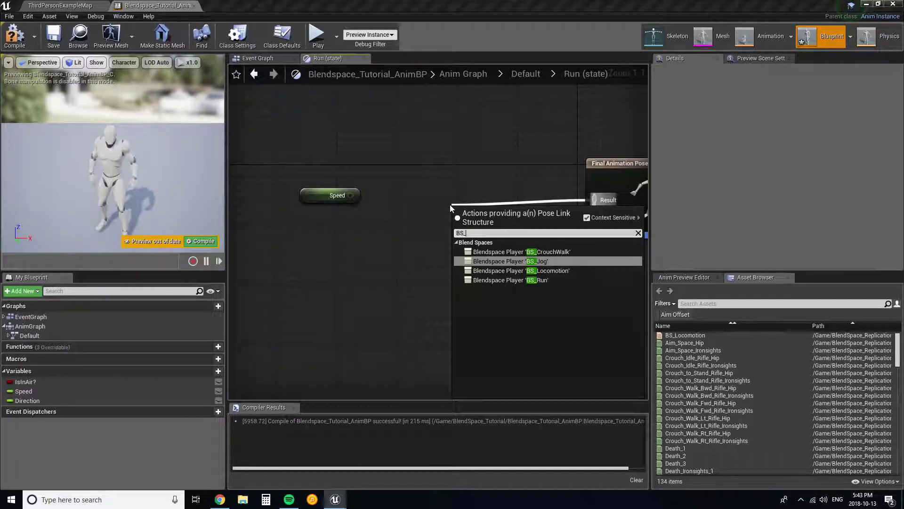
pyautogui.click(536, 280)
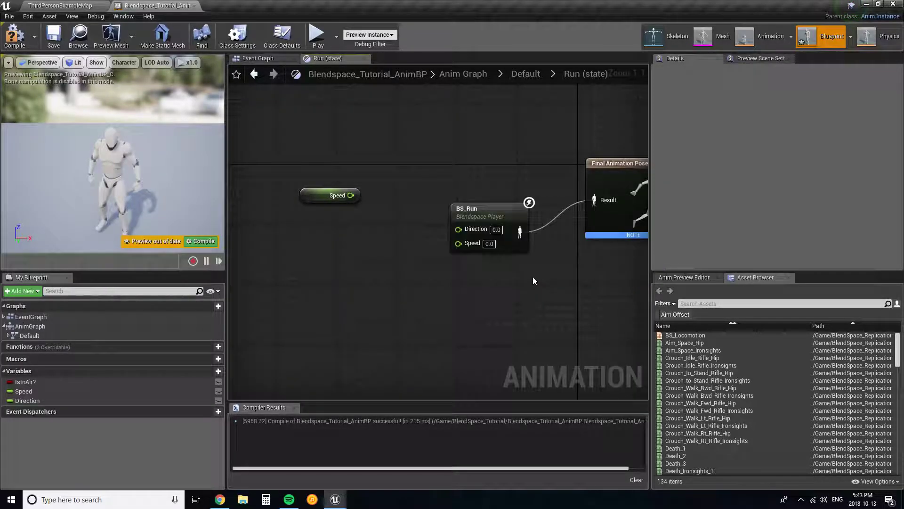
pyautogui.moveTo(495, 217); pyautogui.dragTo(471, 188)
# Connect the Speed and Direction variables to the matching BS_Run inputs, arrange the nodes neatly, and compile the animation blueprint
pyautogui.moveTo(350, 195); pyautogui.dragTo(436, 213)
pyautogui.moveTo(318, 196); pyautogui.dragTo(332, 226)
pyautogui.moveTo(26, 399); pyautogui.dragTo(279, 227)
pyautogui.moveTo(327, 171); pyautogui.dragTo(436, 199)
pyautogui.click(344, 185)
pyautogui.moveTo(368, 174); pyautogui.dragTo(352, 182)
pyautogui.moveTo(353, 181); pyautogui.dragTo(289, 192, button='right')
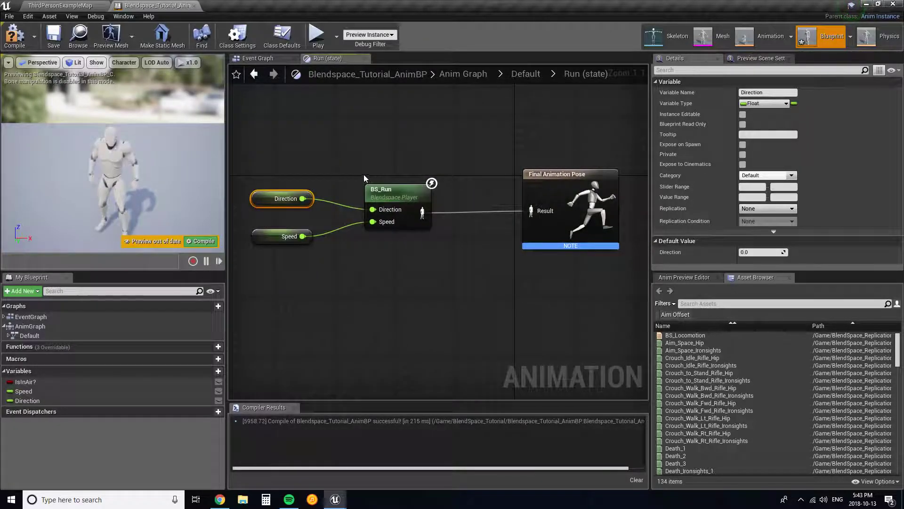
pyautogui.click(14, 35)
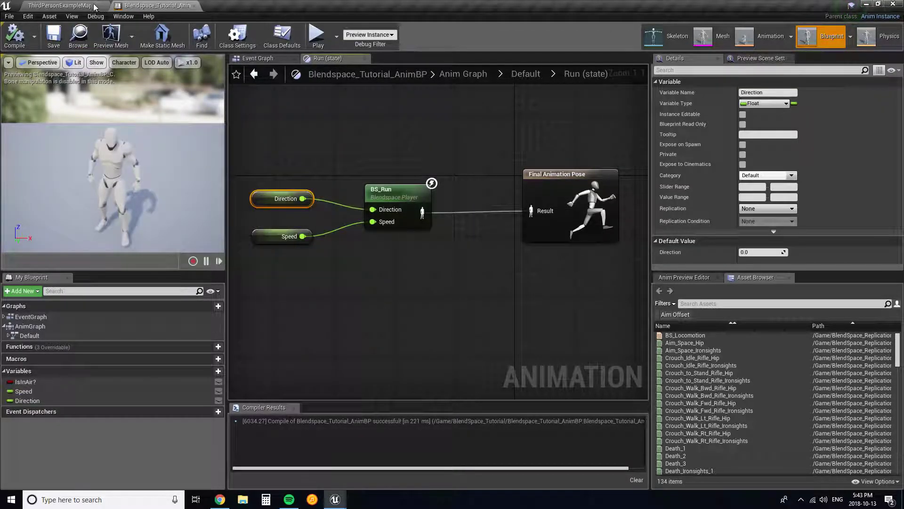
# Play-test the level in the viewport, running the character in all directions to check the blend space animation, and stop the session
pyautogui.click(97, 7)
pyautogui.click(456, 35)
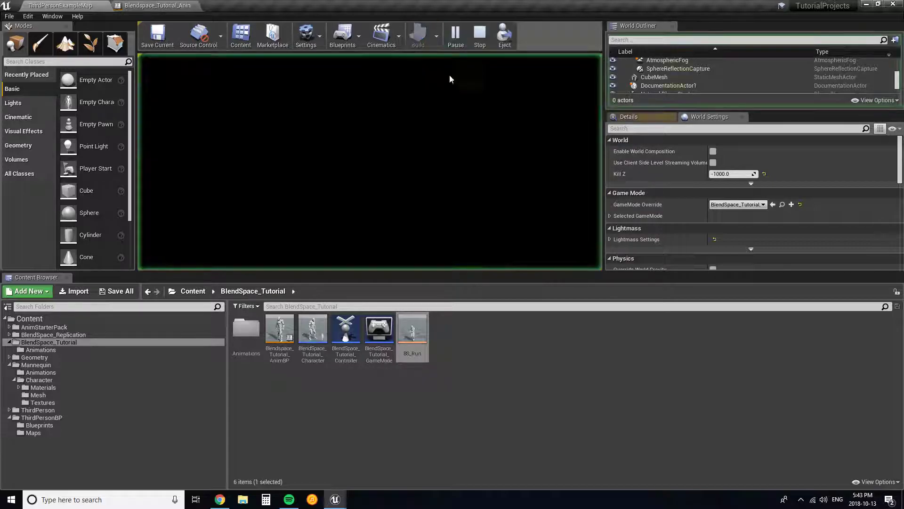
pyautogui.click(439, 167)
pyautogui.press('w')
pyautogui.press('d')
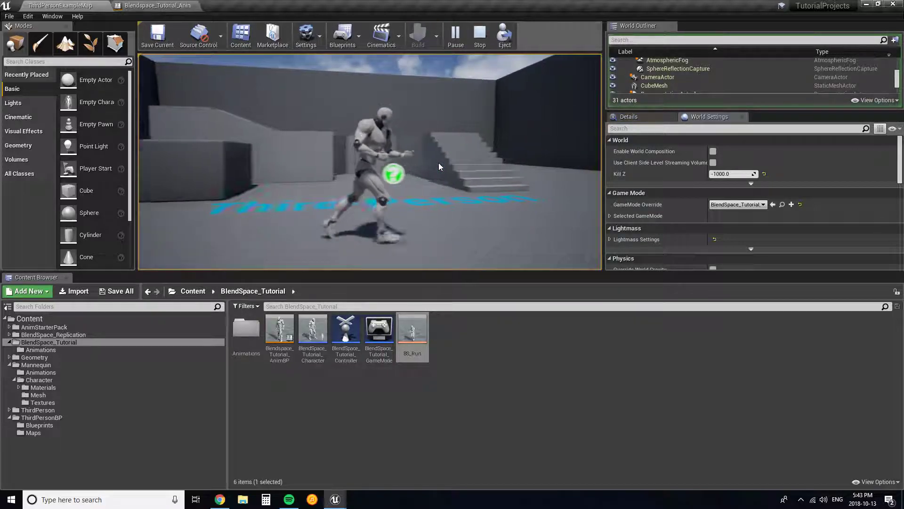
pyautogui.press('s')
pyautogui.press('w')
pyautogui.press('d')
pyautogui.press('a')
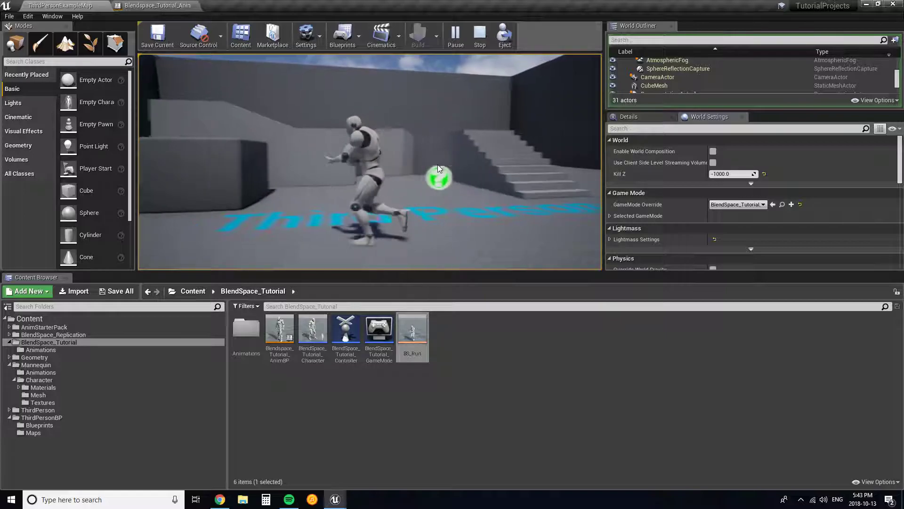
pyautogui.press('s')
pyautogui.press('d')
pyautogui.press('w')
pyautogui.press('s')
pyautogui.press('d')
pyautogui.press('w')
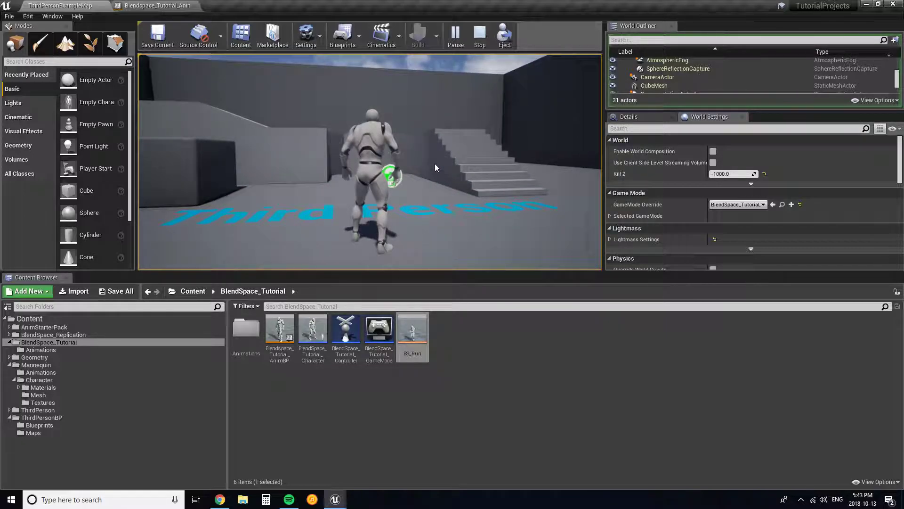
pyautogui.click(480, 34)
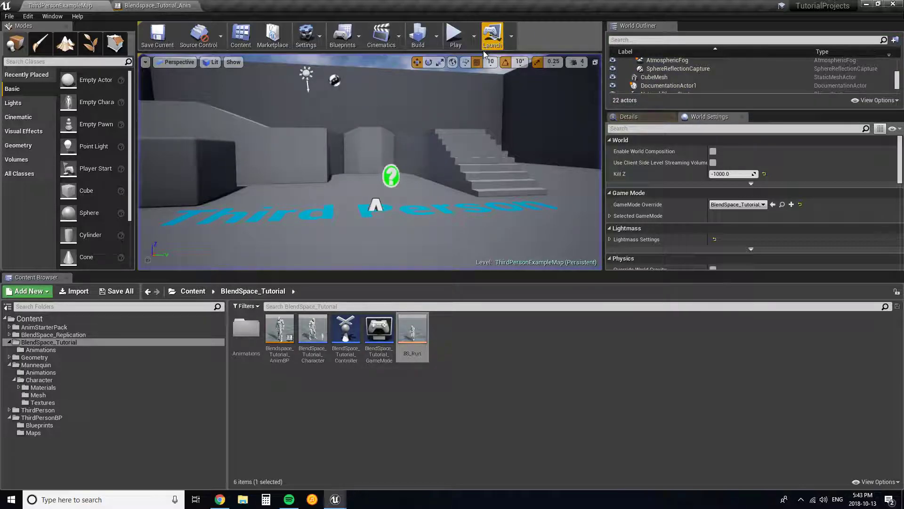
# Launch a two-player dedicated-server preview in new editor windows and arrange the Client 1 and Client 2 windows side by side
pyautogui.click(474, 37)
pyautogui.click(541, 194)
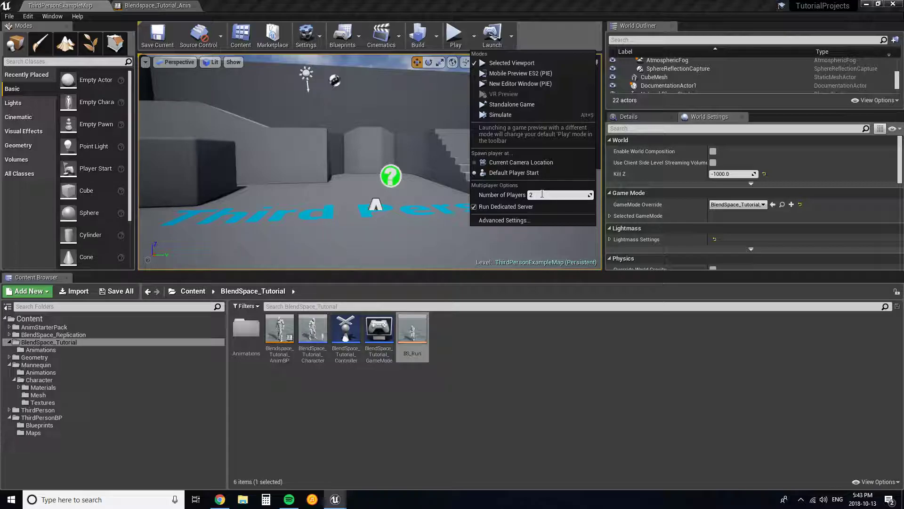
pyautogui.click(517, 83)
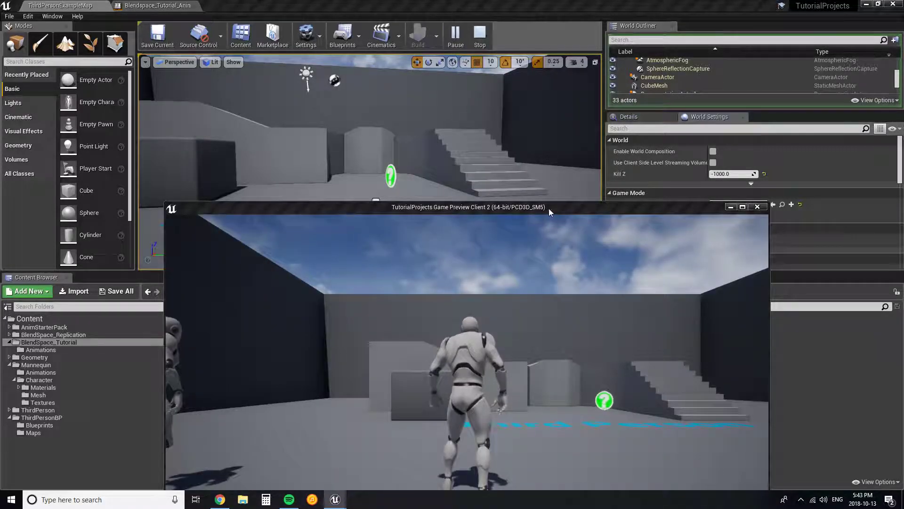
pyautogui.moveTo(549, 208); pyautogui.dragTo(903, 113)
pyautogui.click(662, 151)
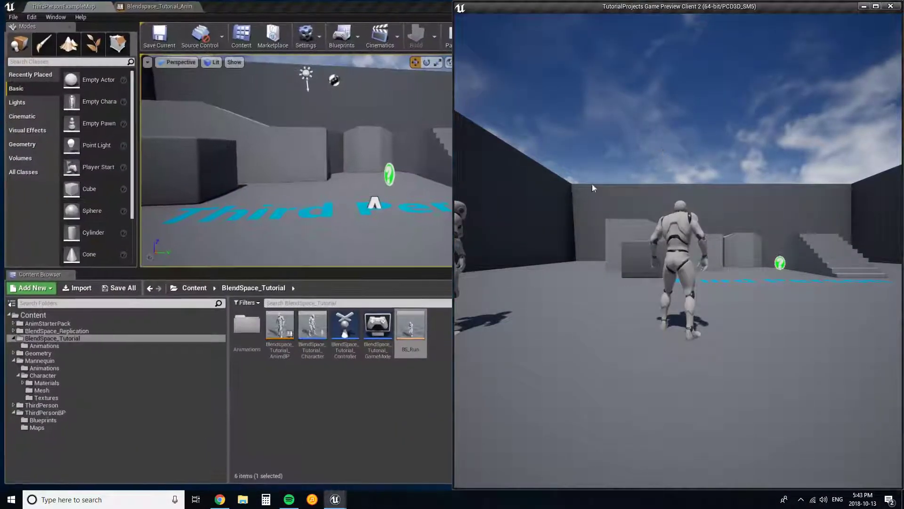
pyautogui.moveTo(231, 146); pyautogui.dragTo(437, 19)
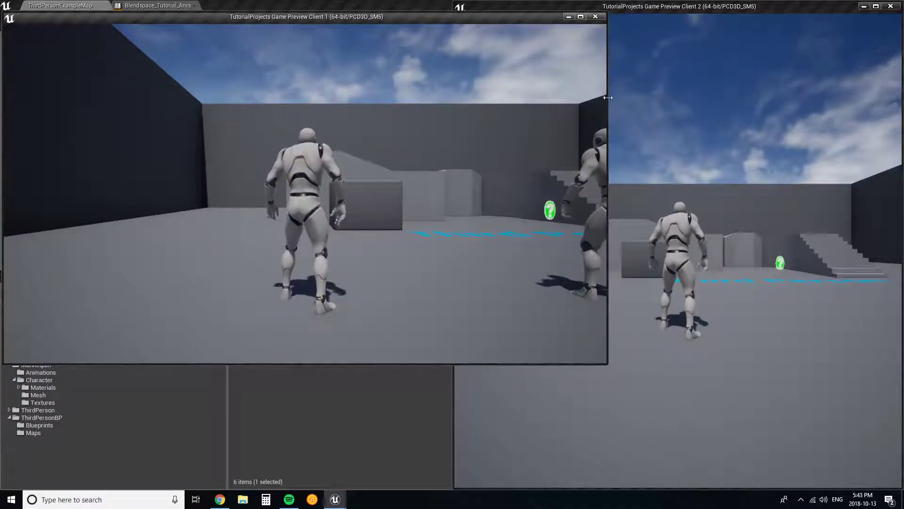
pyautogui.moveTo(605, 96); pyautogui.dragTo(451, 104)
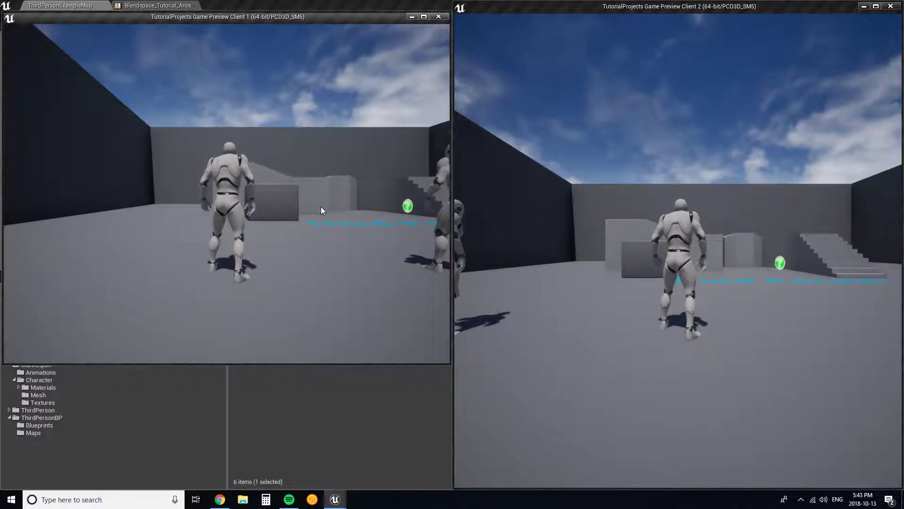
# Turn Client 2's camera and run its character in all directions to compare its movement animation in both client windows
pyautogui.moveTo(579, 212); pyautogui.dragTo(459, 260)
pyautogui.press('w')
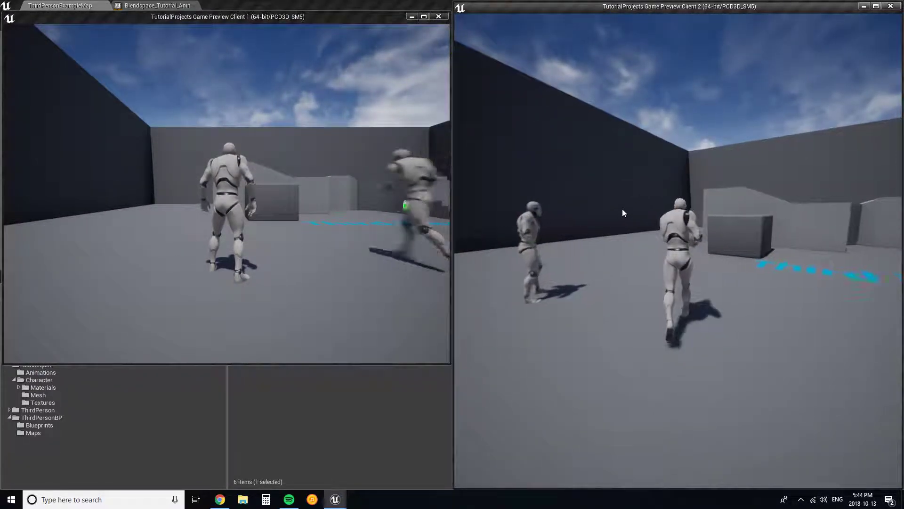
pyautogui.press('d')
pyautogui.press('s')
pyautogui.press('a')
pyautogui.press('w')
pyautogui.press('d')
pyautogui.press('s')
pyautogui.press('a')
pyautogui.press('w')
pyautogui.press('d')
pyautogui.press('s')
pyautogui.press('a')
pyautogui.press('w')
pyautogui.press('d')
pyautogui.press('s')
pyautogui.press('a')
pyautogui.press('w')
pyautogui.press('d')
pyautogui.press('s')
pyautogui.press('a')
pyautogui.press('w')
pyautogui.press('d')
pyautogui.press('s')
pyautogui.press('a')
pyautogui.press('w')
pyautogui.press('d')
pyautogui.press('s')
pyautogui.press('a')
pyautogui.press('w')
pyautogui.press('d')
pyautogui.press('s')
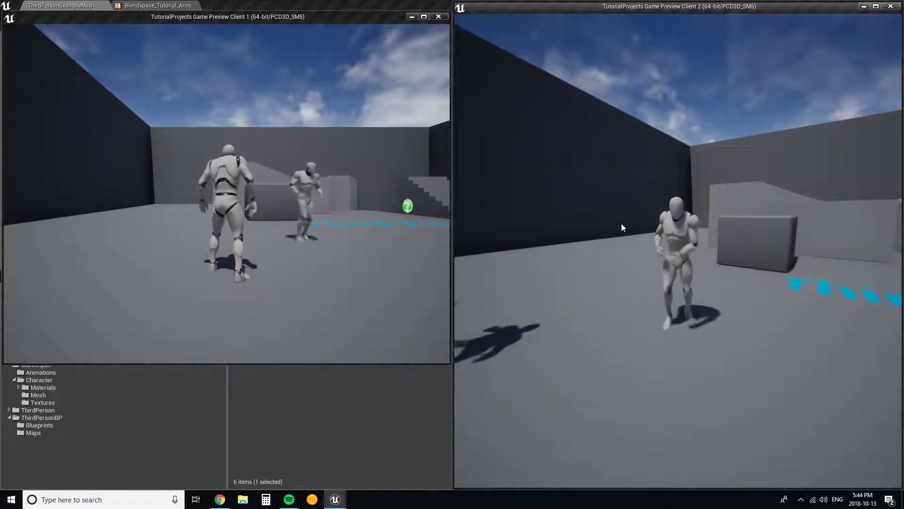
# Run the Client 1 character in several directions, with Client 2's camera turned toward it, to check its replicated animation
pyautogui.click(265, 182)
pyautogui.press('d')
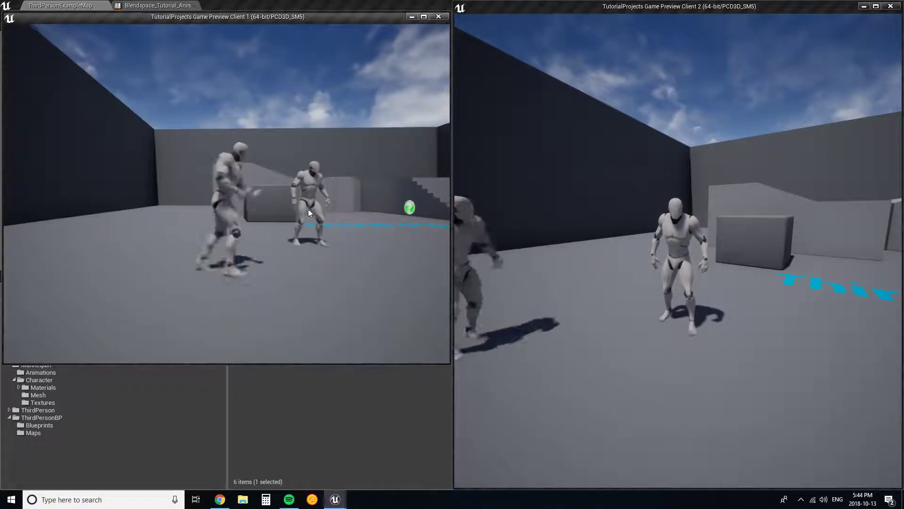
pyautogui.press('s')
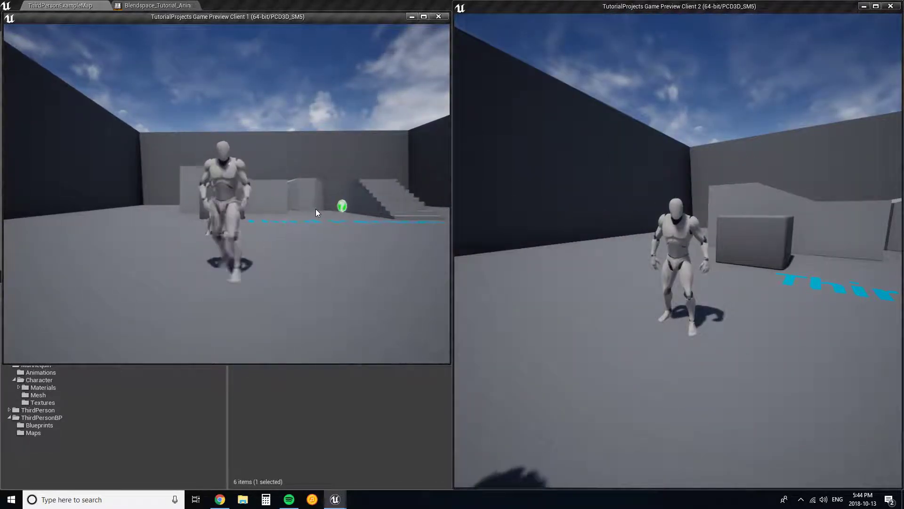
pyautogui.click(678, 242)
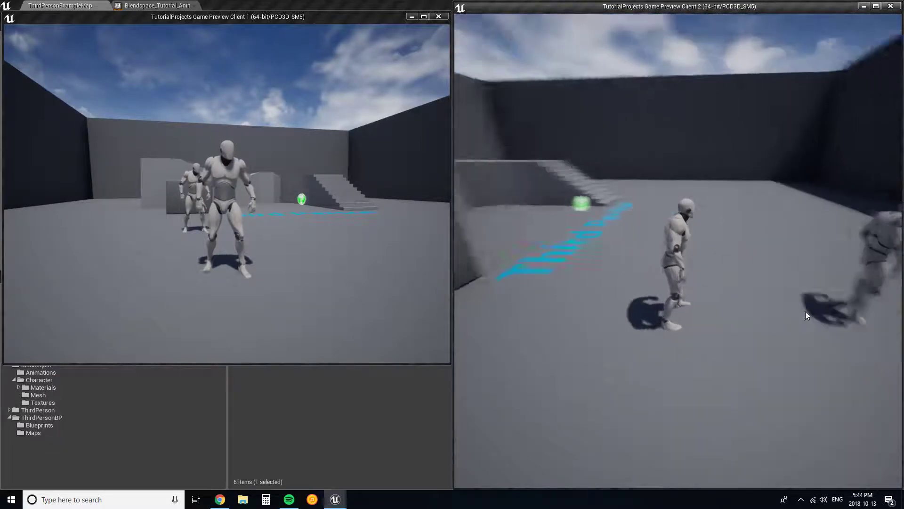
pyautogui.click(381, 229)
pyautogui.press('d')
pyautogui.press('w')
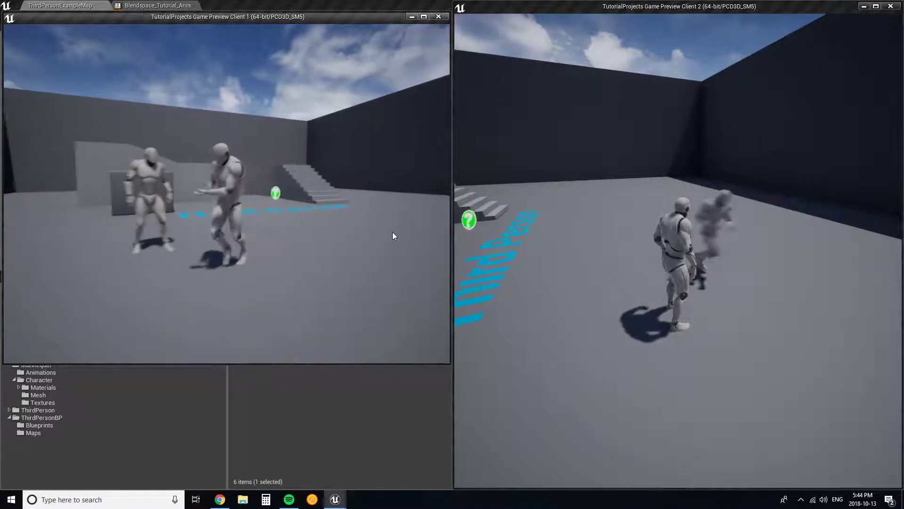
pyautogui.press('a')
pyautogui.press('s')
pyautogui.press('d')
pyautogui.press('a')
pyautogui.press('w')
pyautogui.press('d')
pyautogui.press('a')
pyautogui.press('d')
pyautogui.press('a')
pyautogui.press('d')
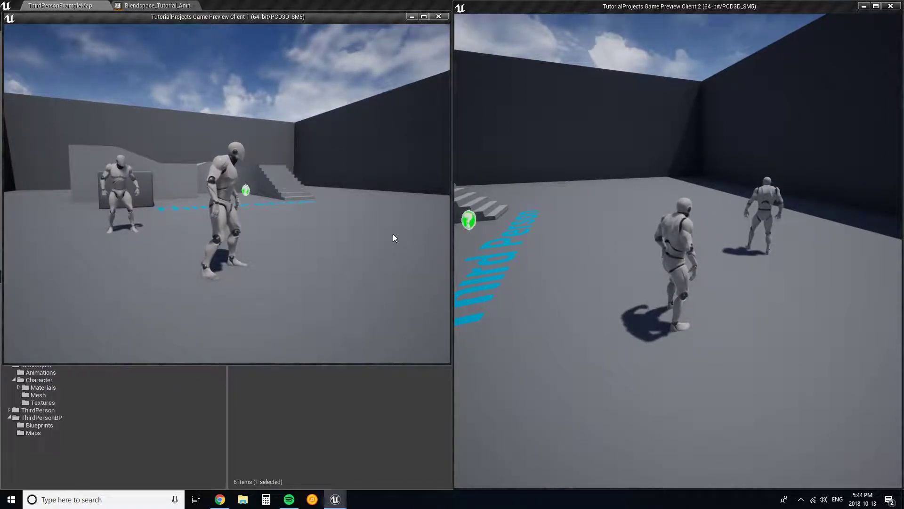